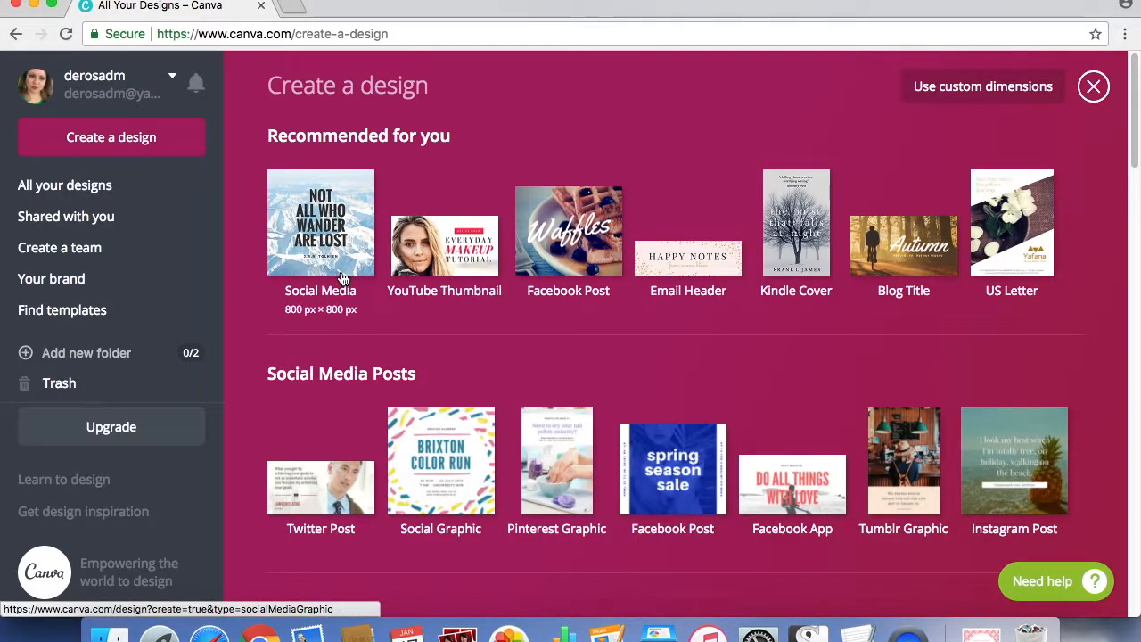
Create a new Pinterest Graphic design.
click(562, 474)
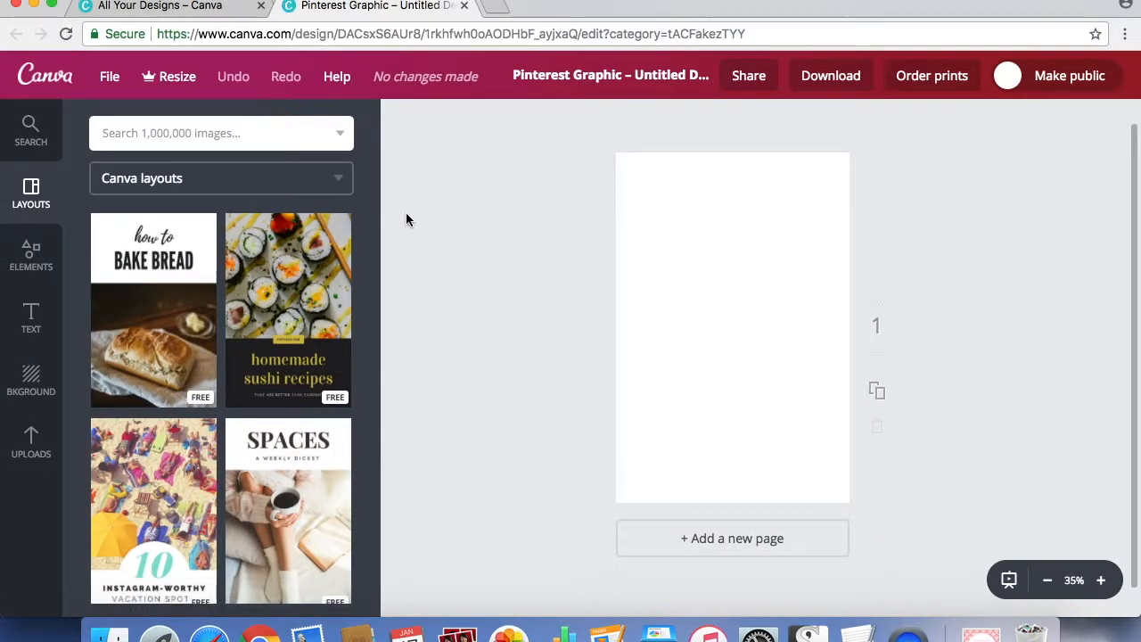
drag(372, 216, 369, 102)
click(31, 441)
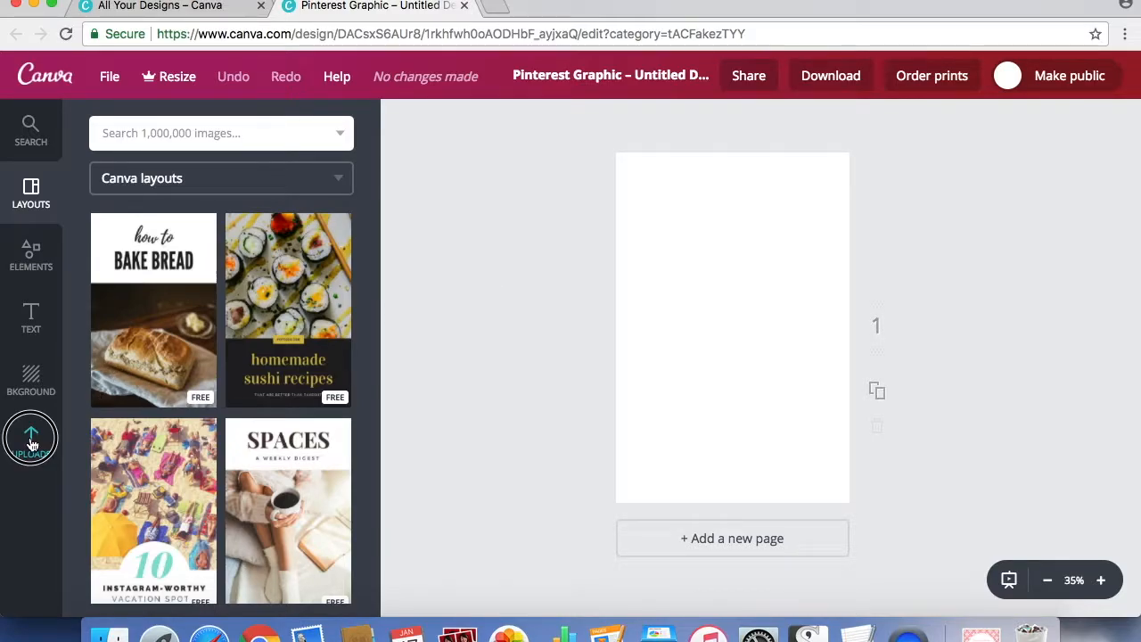
drag(372, 214, 372, 101)
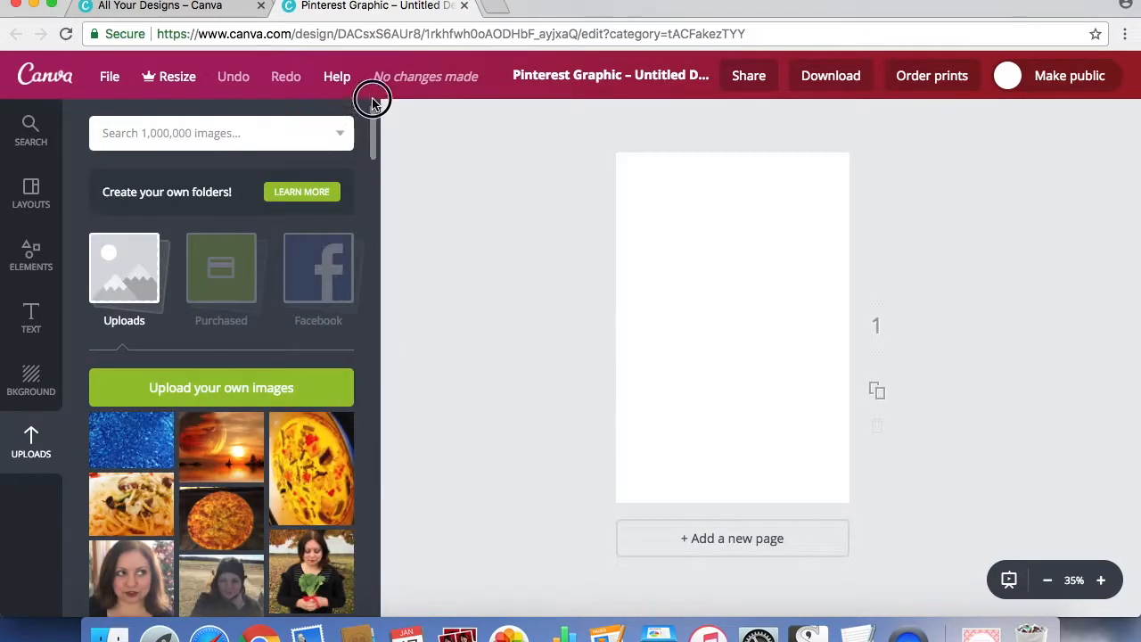
click(239, 391)
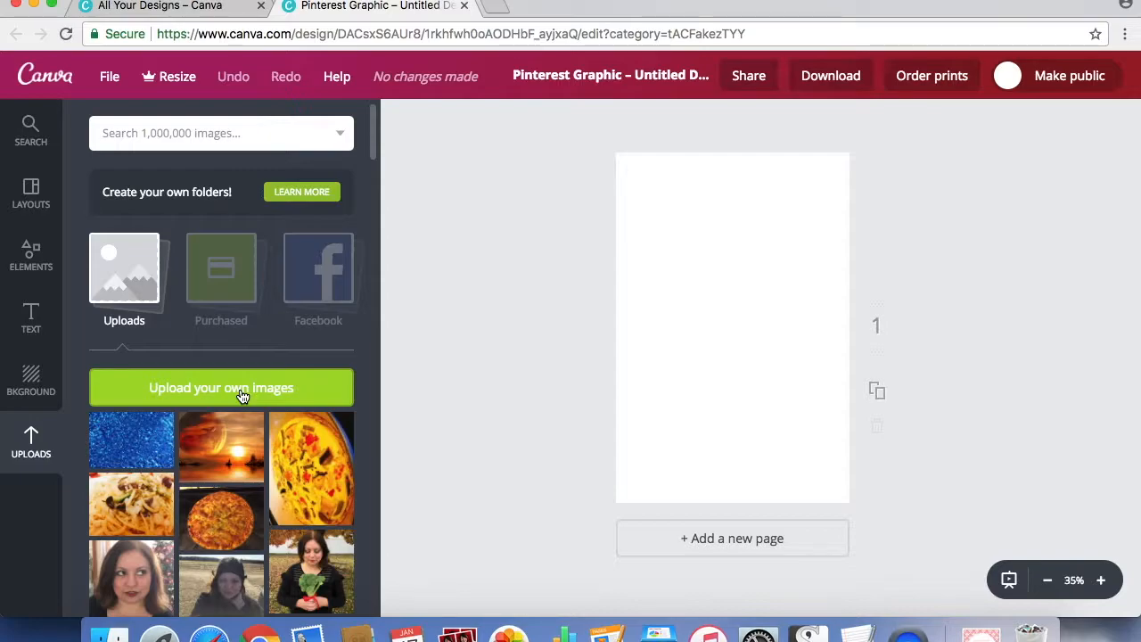
click(225, 392)
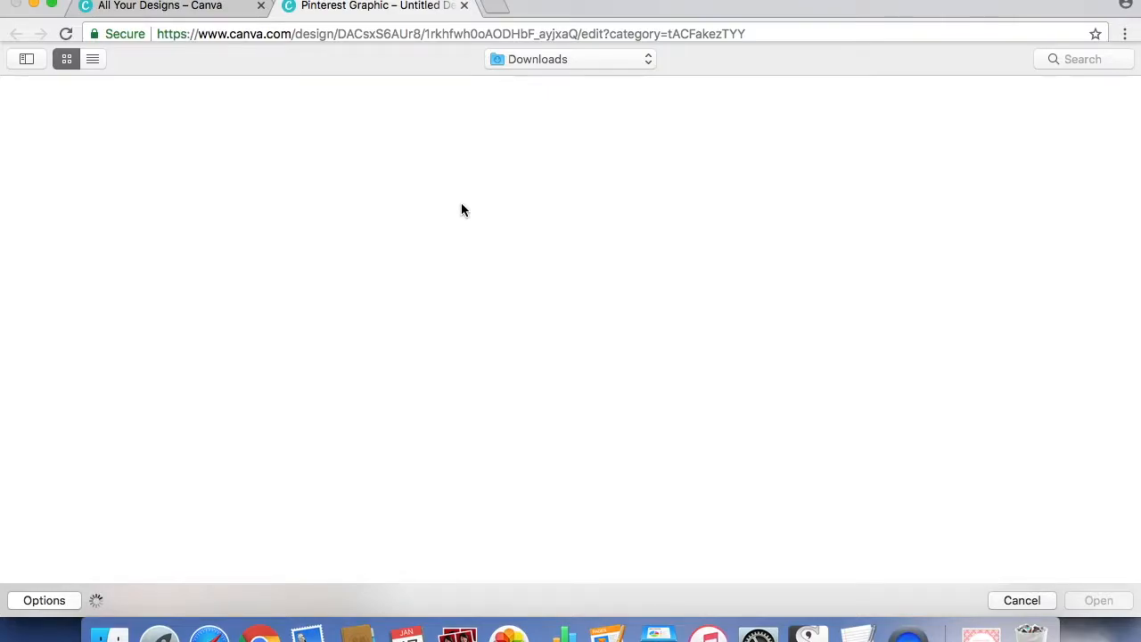
click(1023, 600)
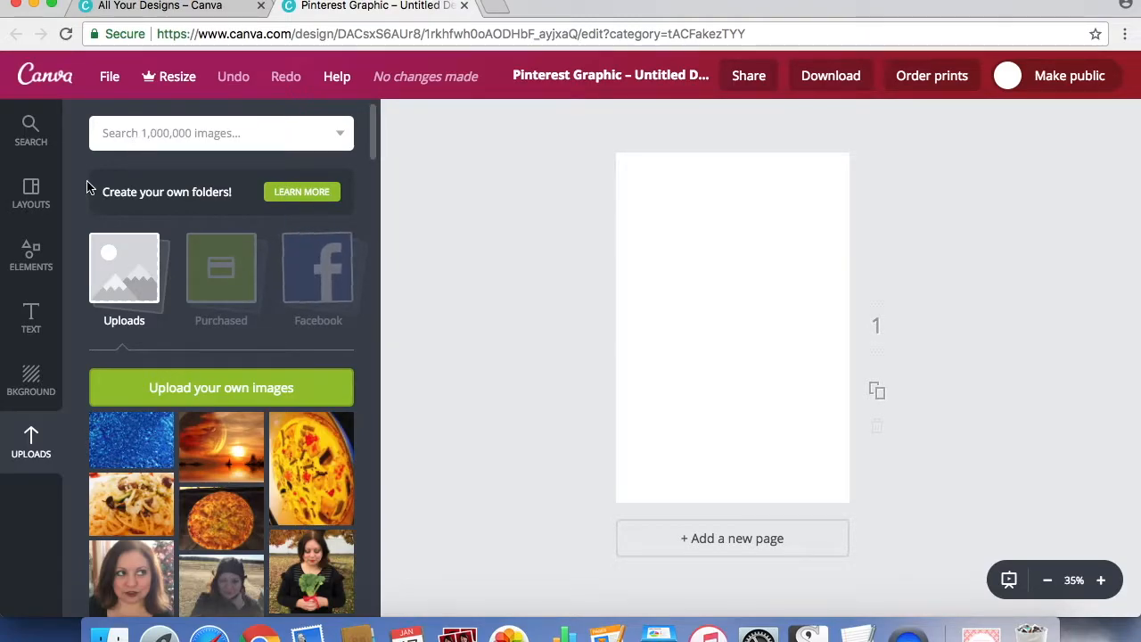
Add the two-by-two grid of four equal photo cells to the blank page.
click(29, 250)
click(224, 210)
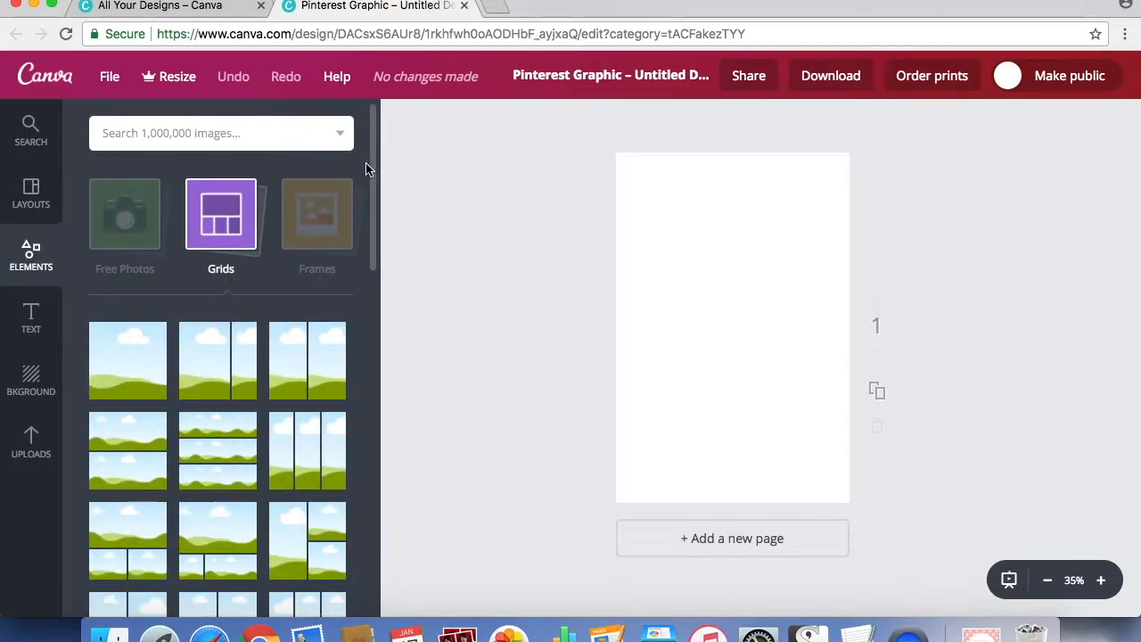
drag(371, 175, 375, 248)
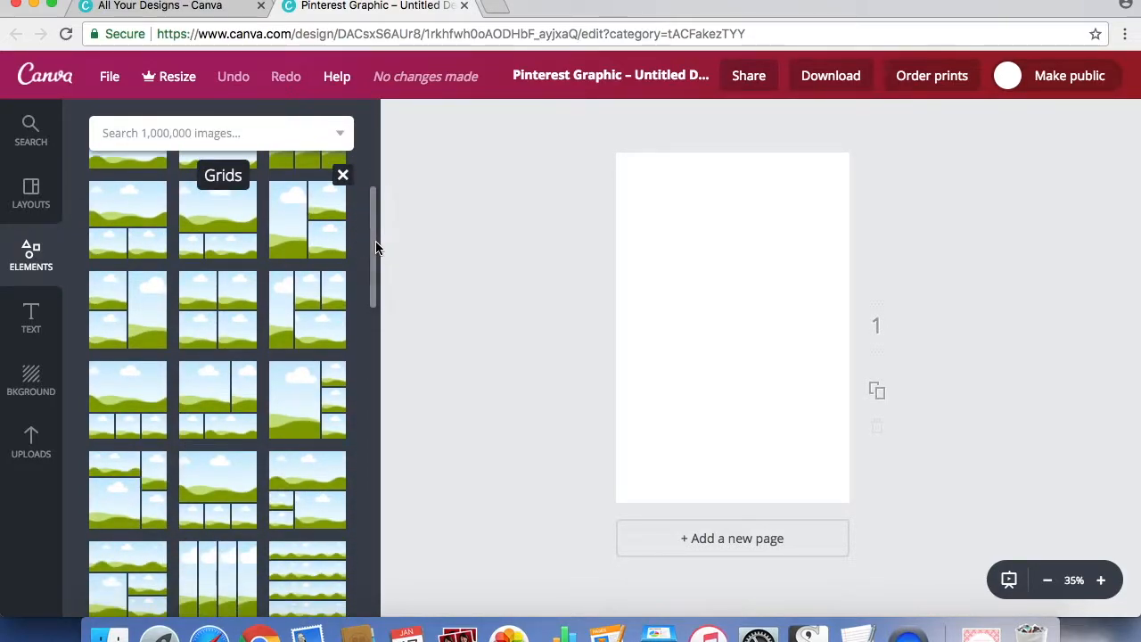
click(233, 309)
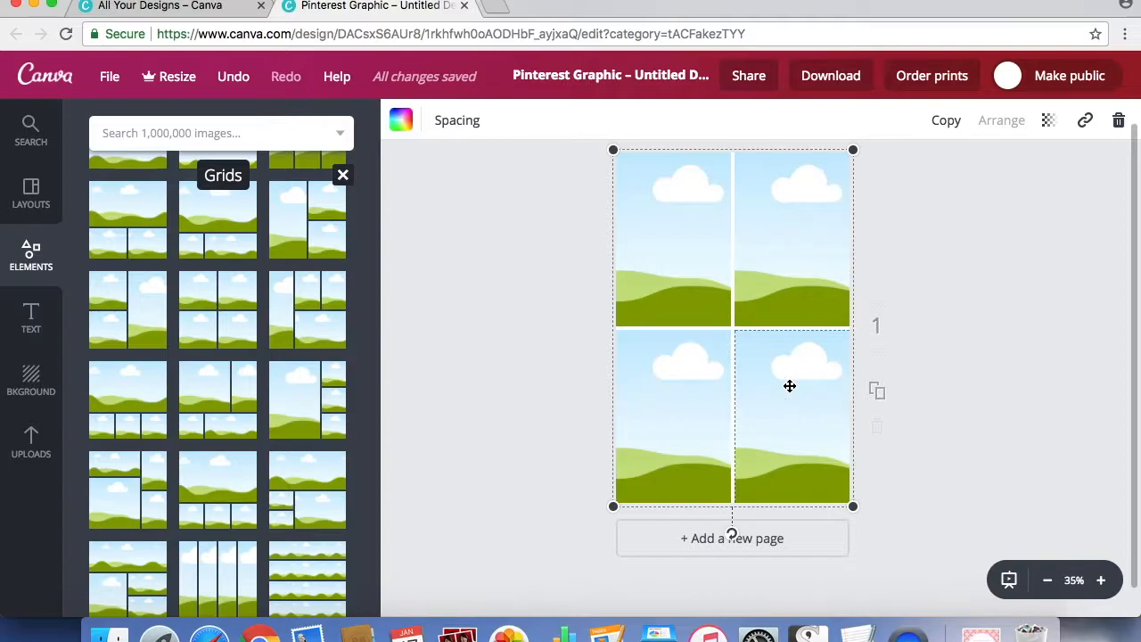
click(496, 267)
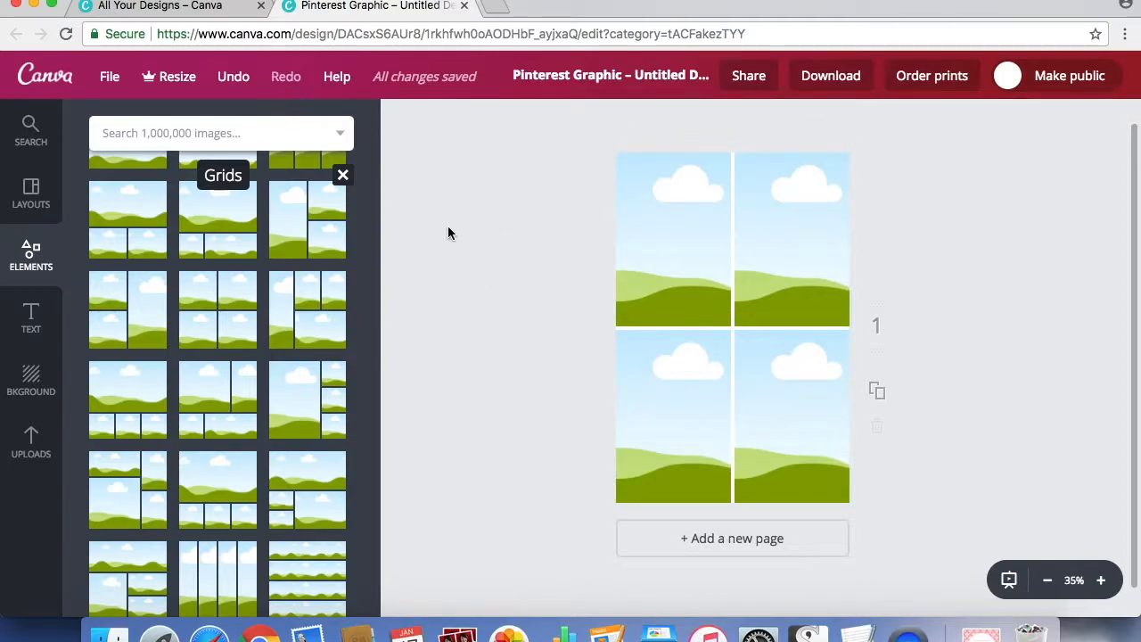
Fill the four grid cells with the uploaded burger, tomato-and-bread, green salad and creamy pouring chocolate photos, in reading order.
click(31, 444)
drag(375, 148, 377, 437)
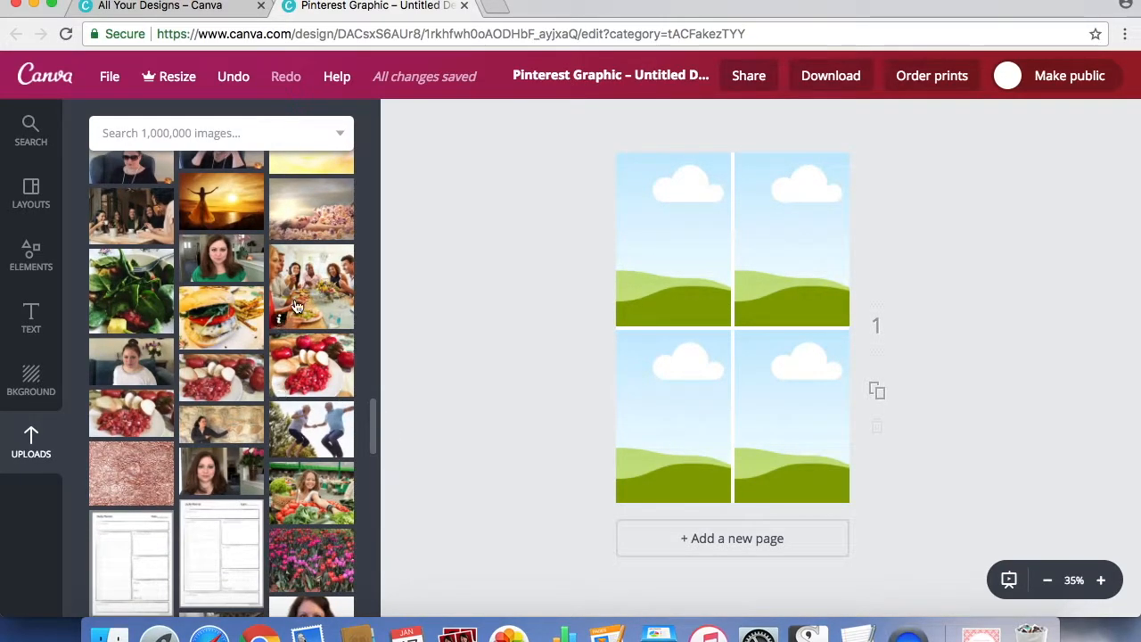
drag(223, 316, 678, 228)
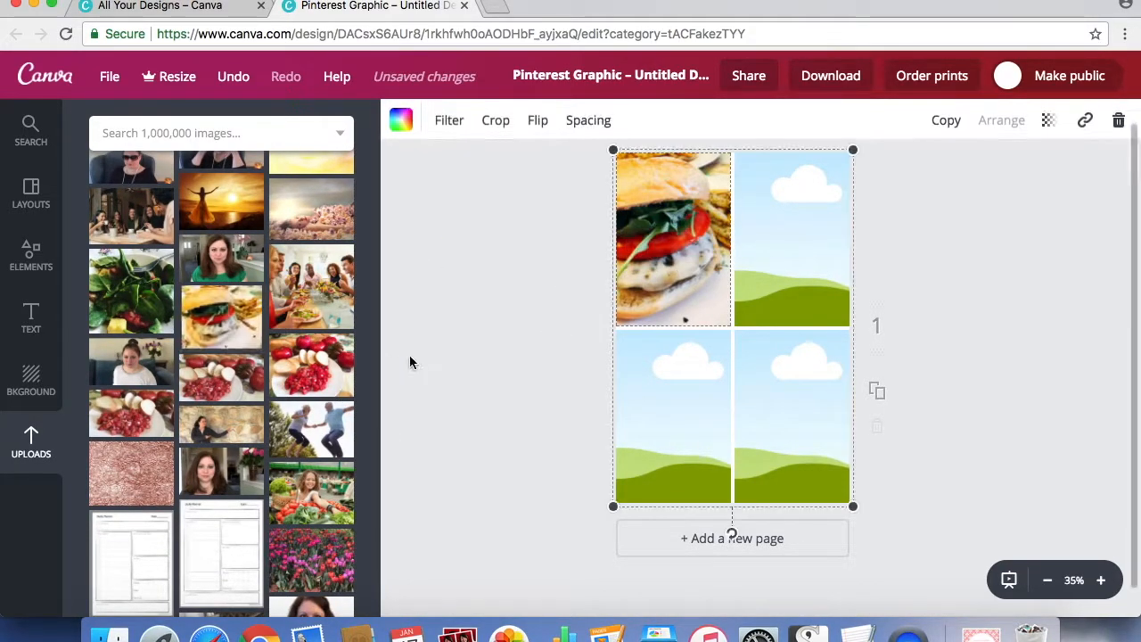
drag(364, 342, 807, 262)
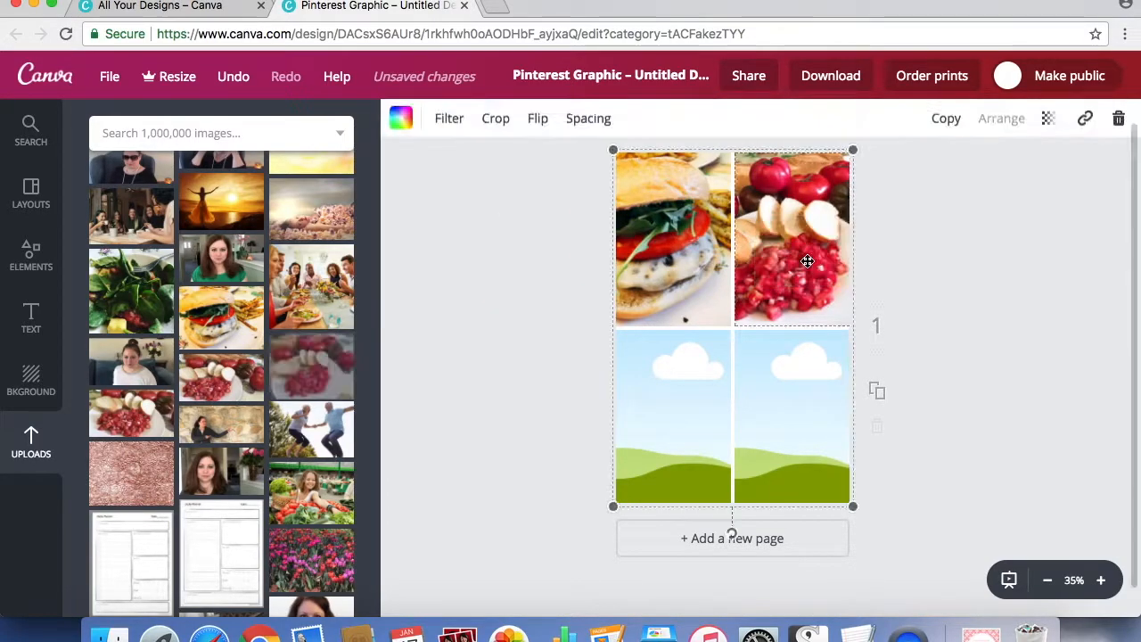
drag(100, 323, 683, 386)
drag(373, 413, 373, 478)
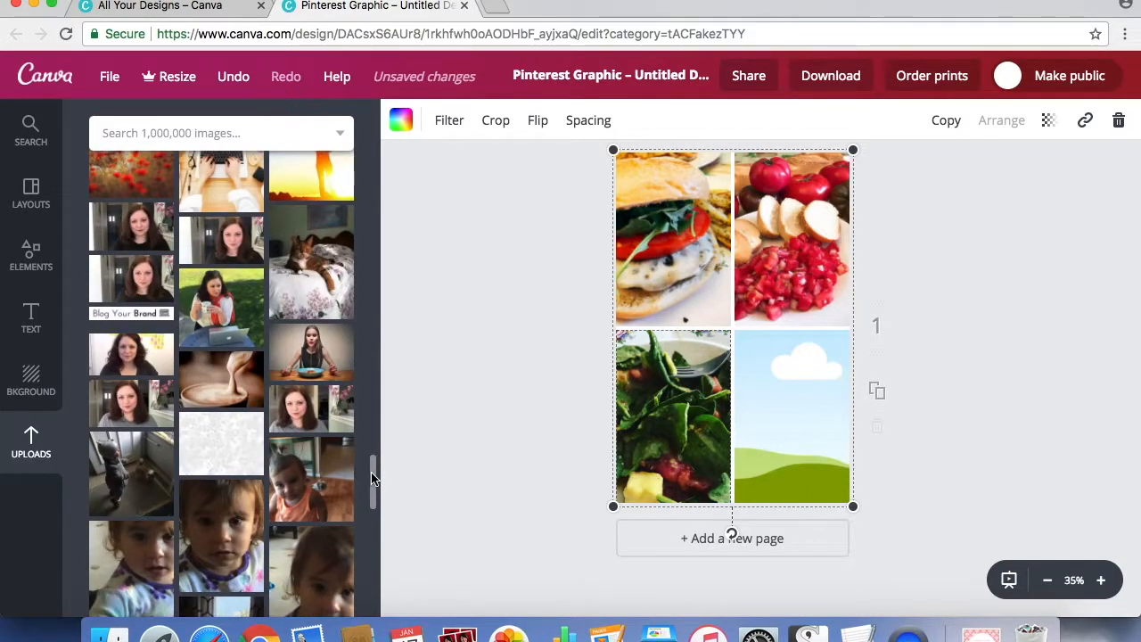
drag(214, 383, 842, 376)
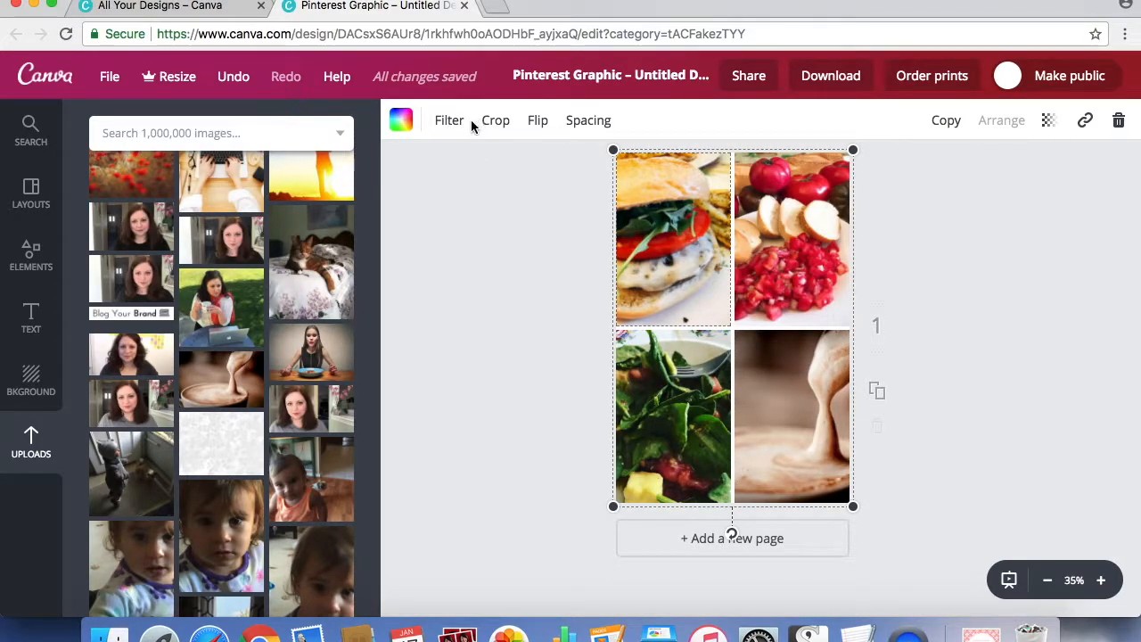
Review the burger photo's crop and shift the tomato-and-bread photo slightly to the right within its grid cell.
click(495, 123)
mouse_move(660, 225)
mouse_down()
mouse_move(675, 223)
mouse_move(660, 226)
mouse_up()
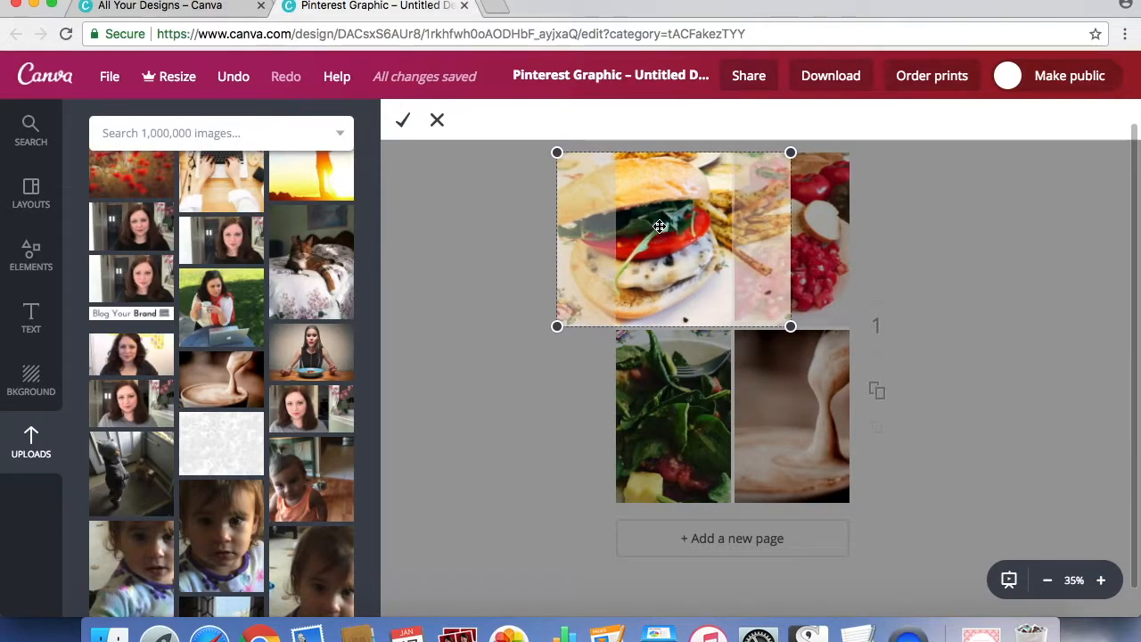
click(402, 120)
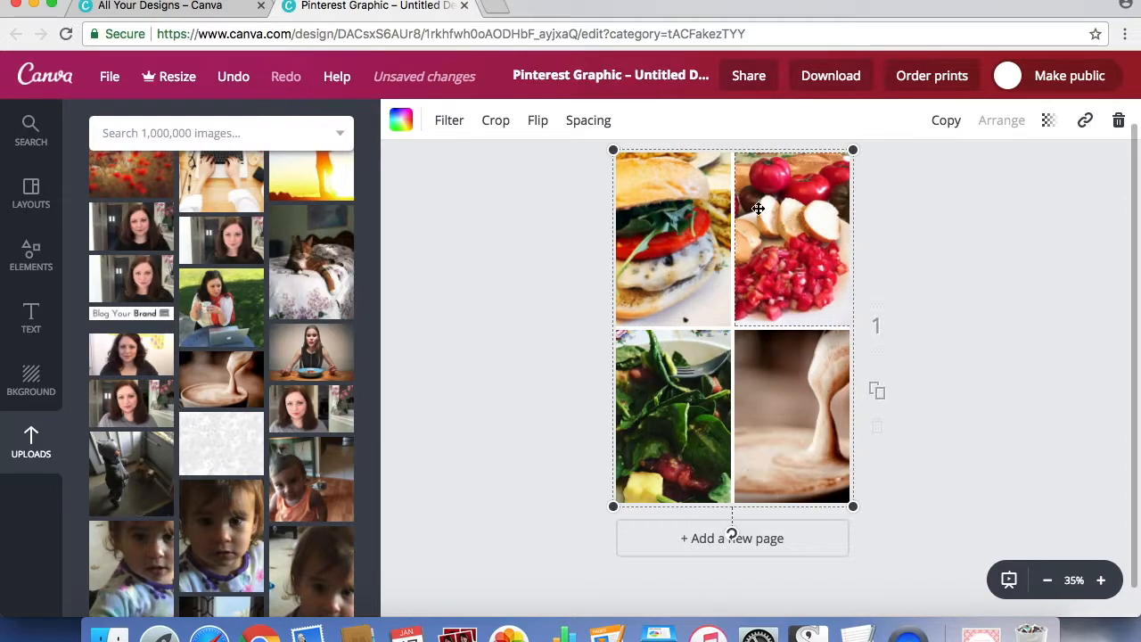
click(493, 120)
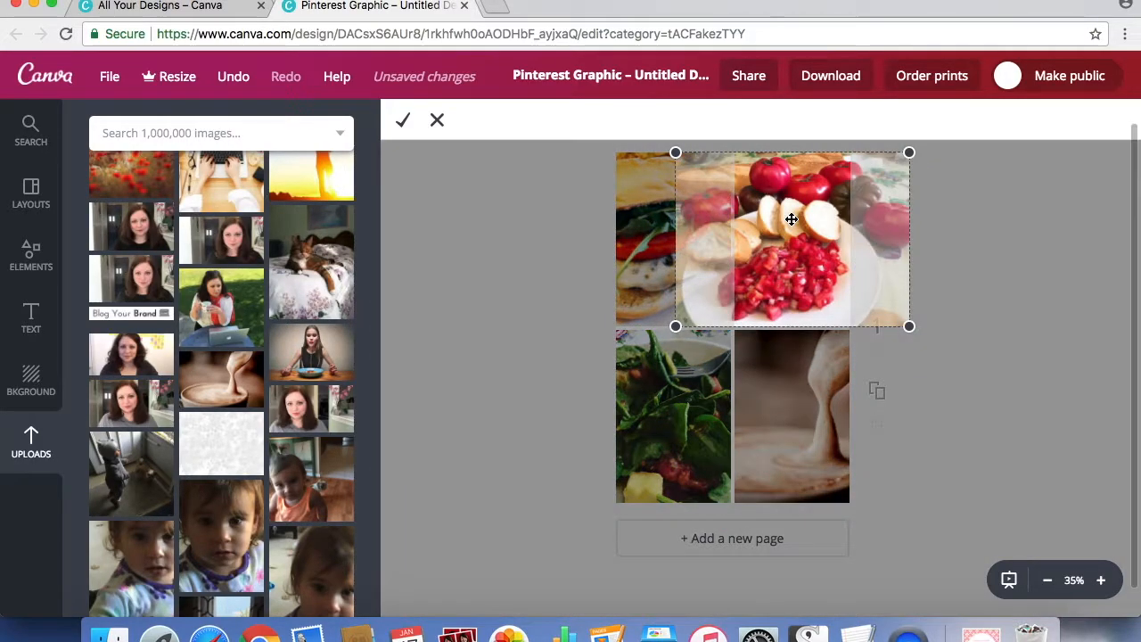
drag(790, 217, 801, 219)
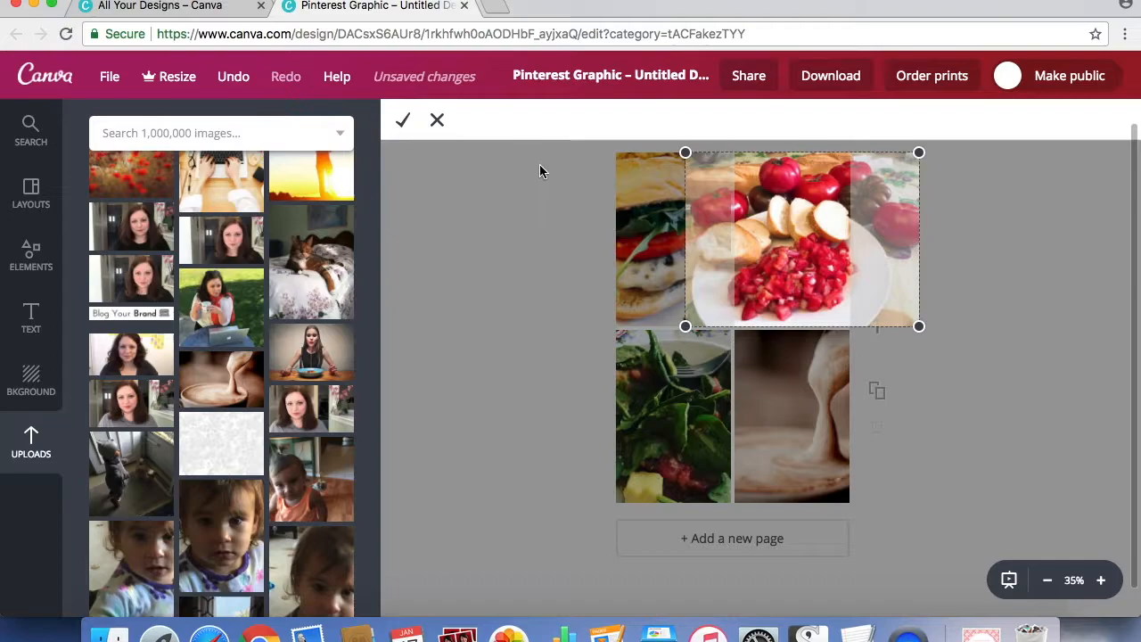
click(403, 119)
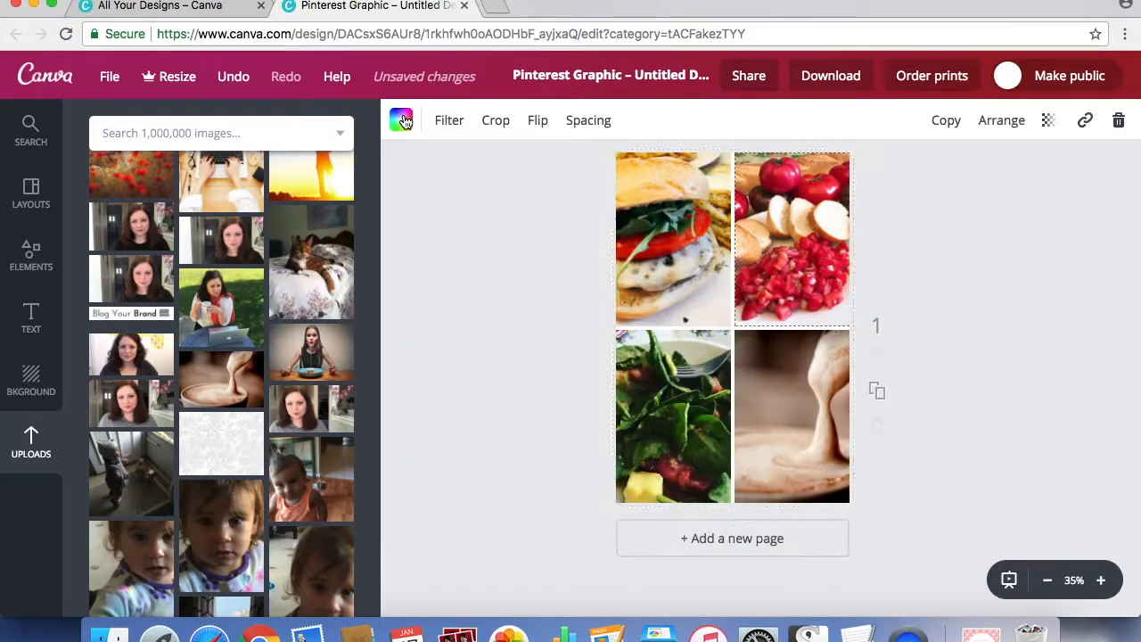
click(445, 278)
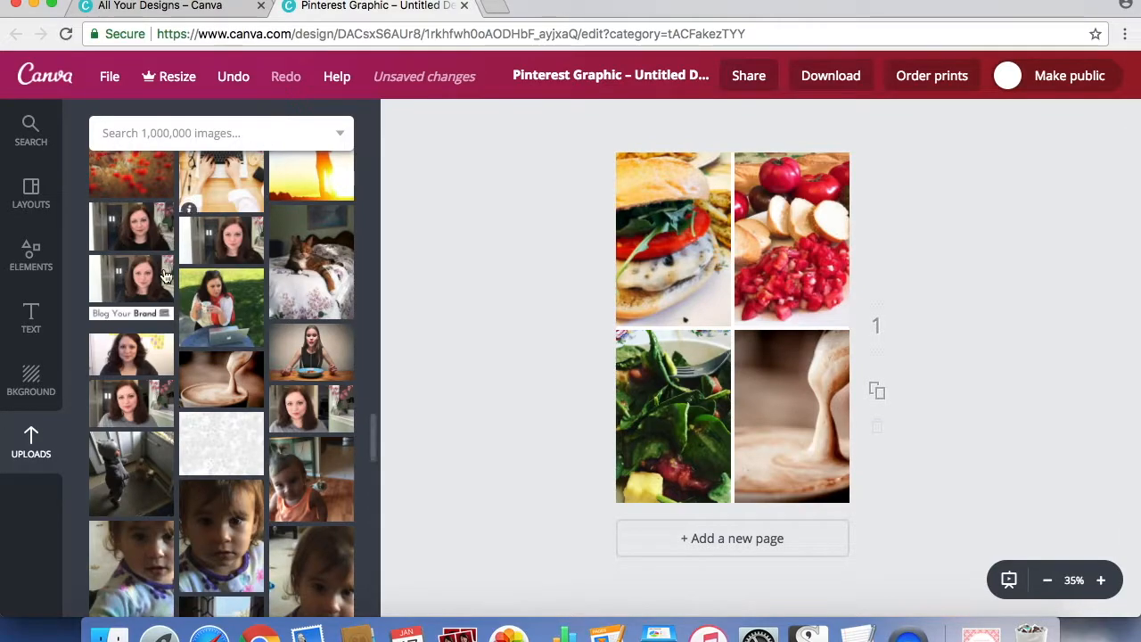
Try red, black and blue honeycomb-patterned backgrounds behind the photo grid, ending with plain white.
click(32, 382)
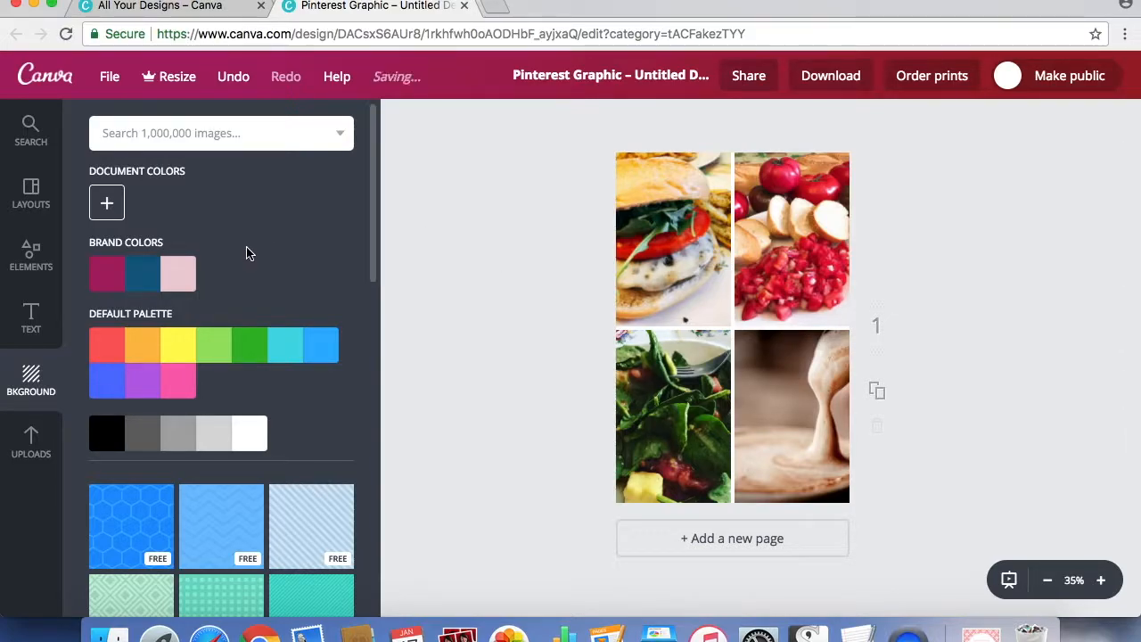
click(105, 350)
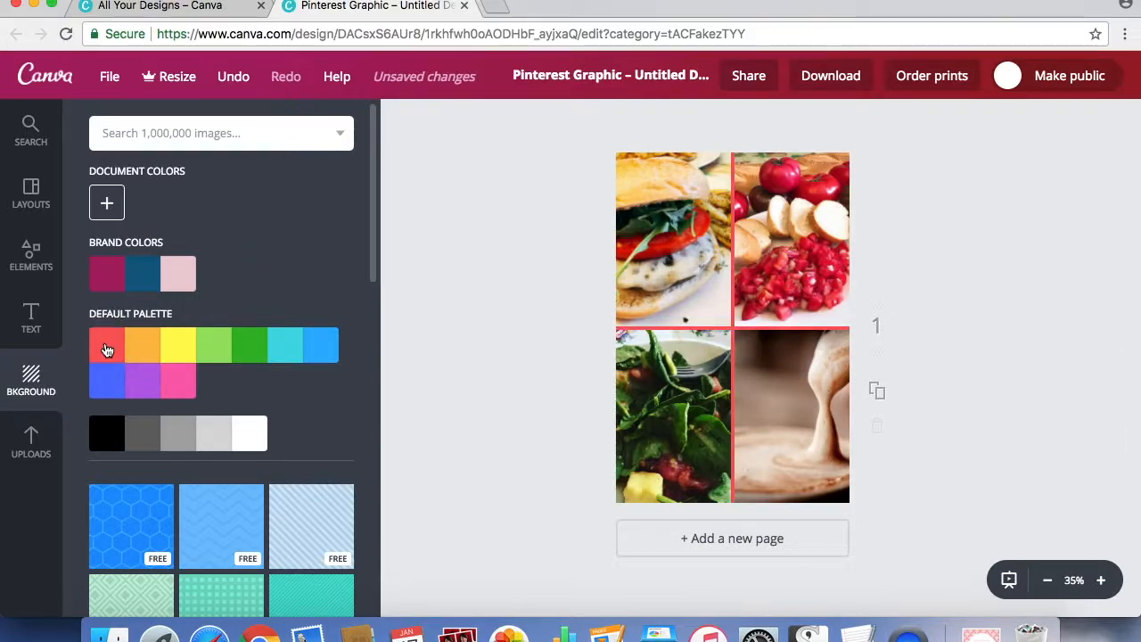
click(246, 442)
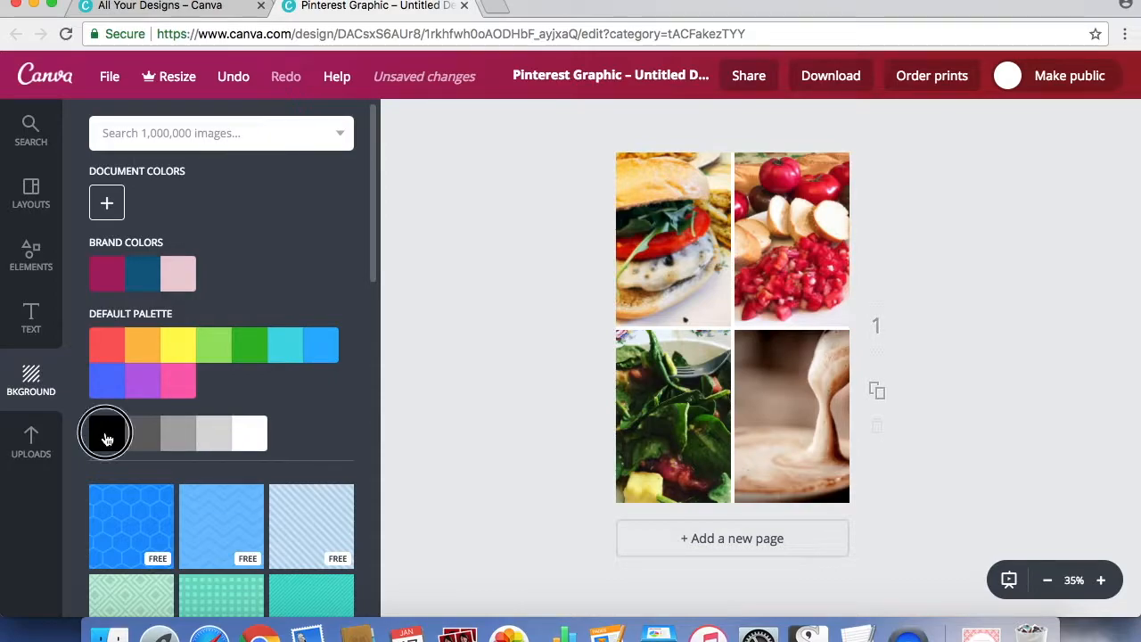
click(107, 439)
click(252, 434)
click(149, 513)
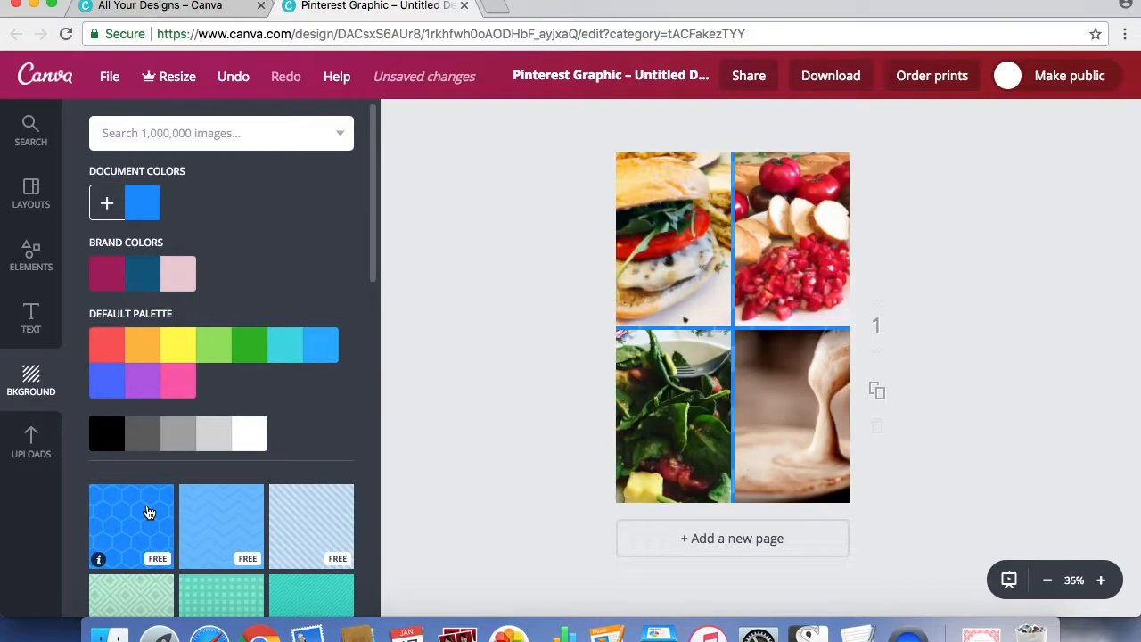
click(256, 441)
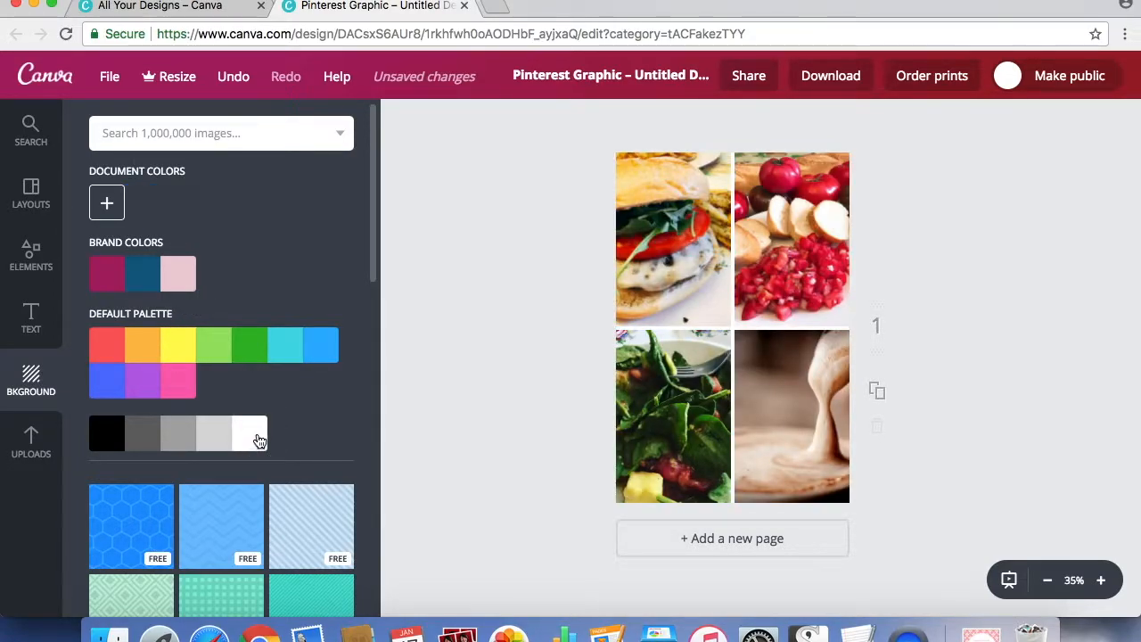
Add a solid square shape over the middle of the photo grid and colour it white.
click(33, 256)
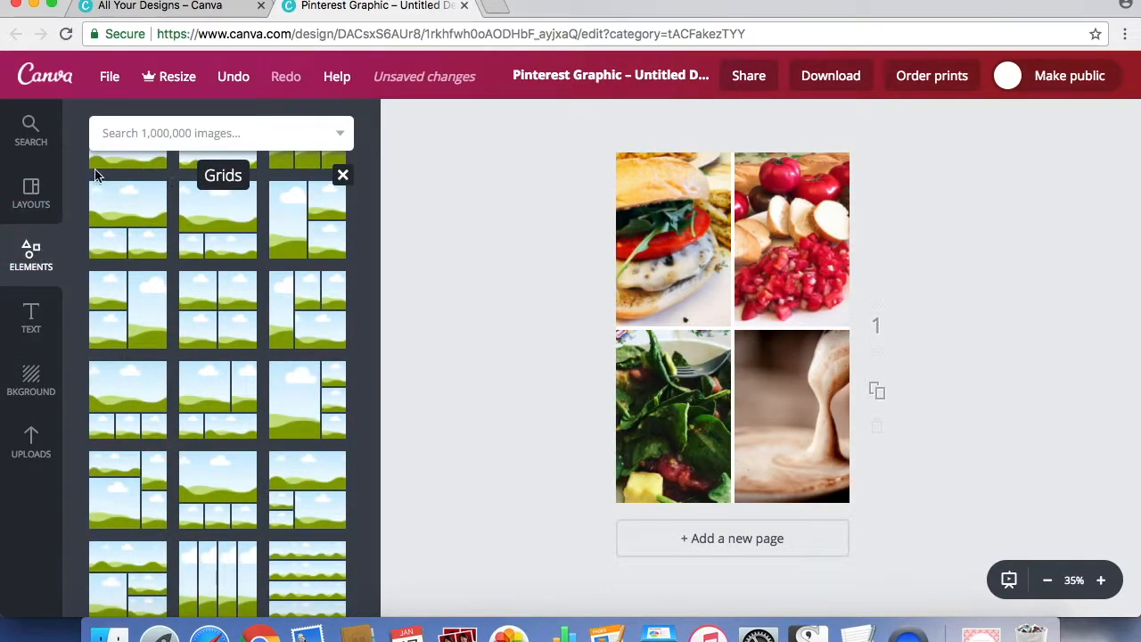
click(341, 178)
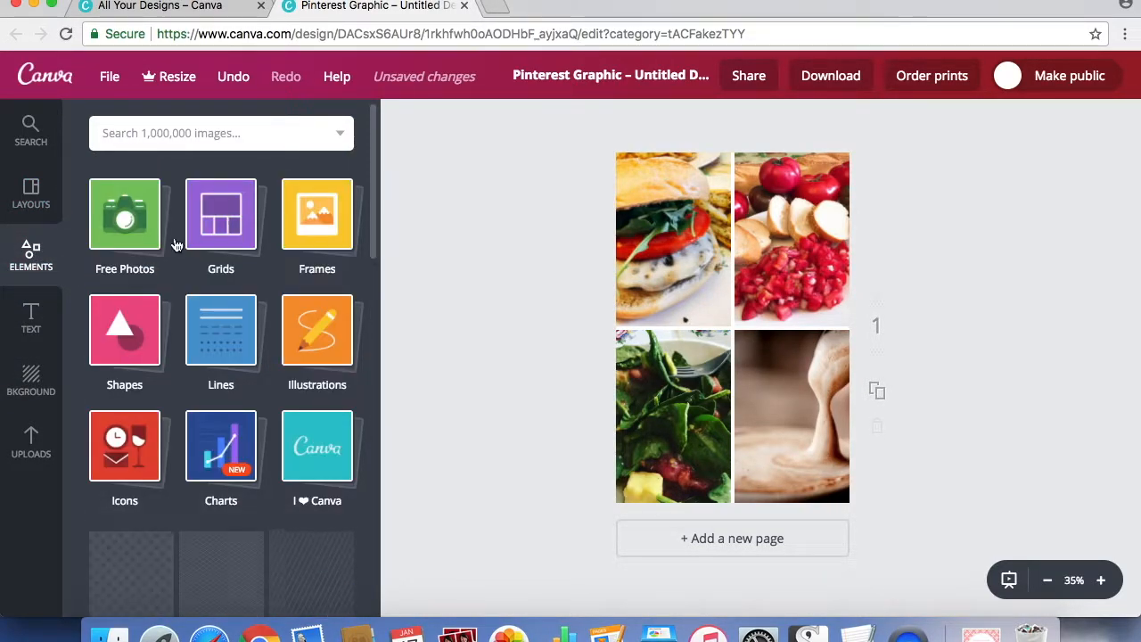
click(123, 338)
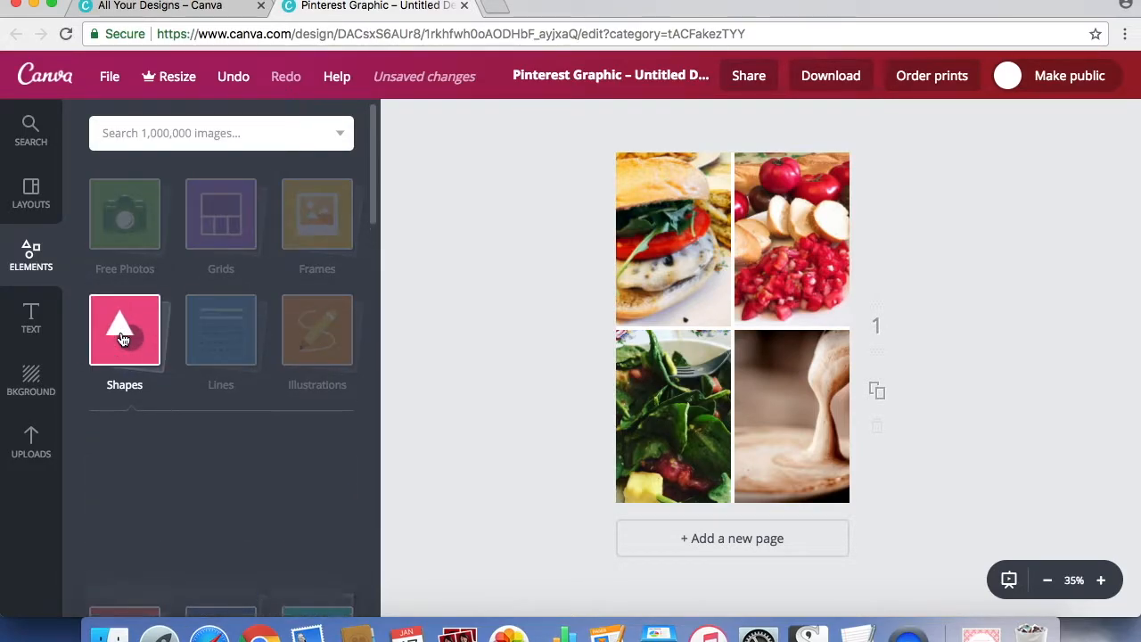
drag(374, 175, 372, 214)
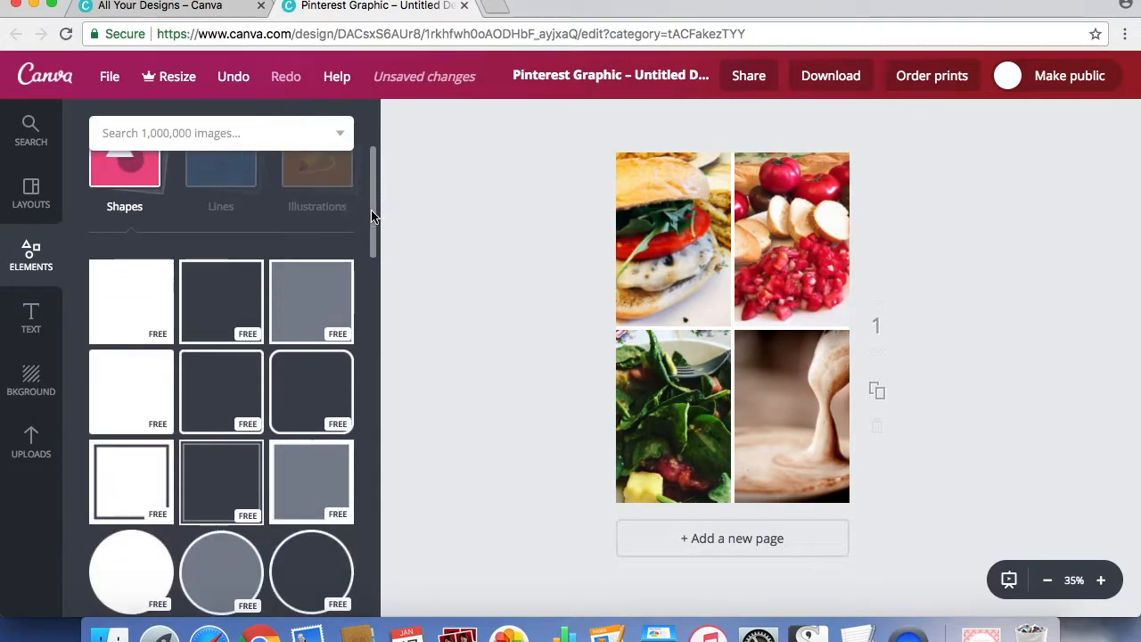
drag(143, 297, 755, 298)
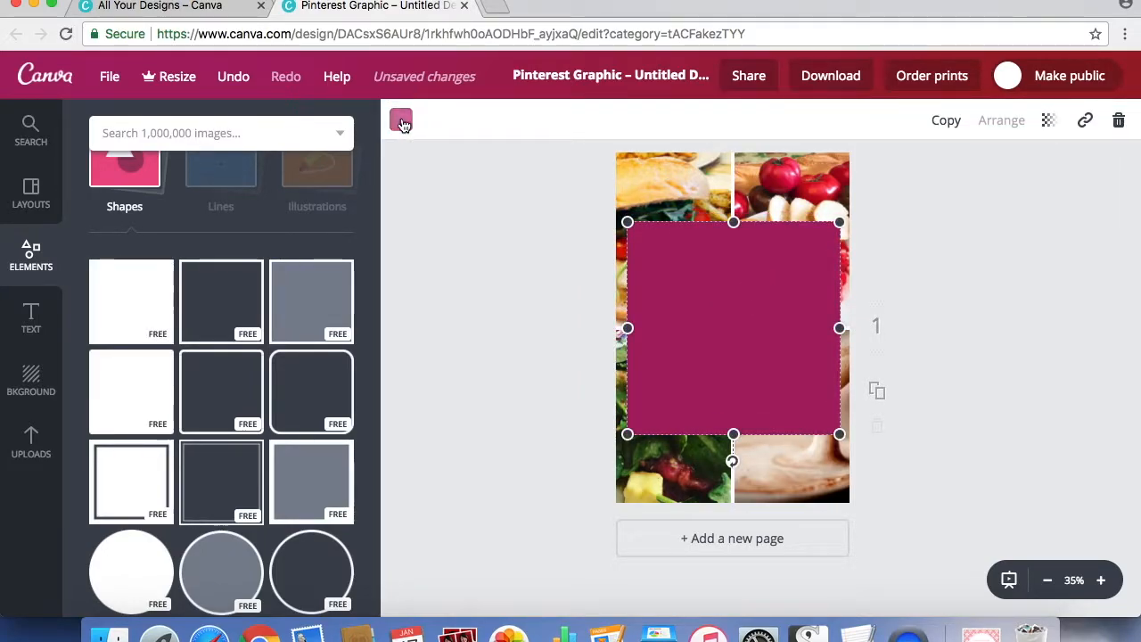
click(401, 121)
click(557, 427)
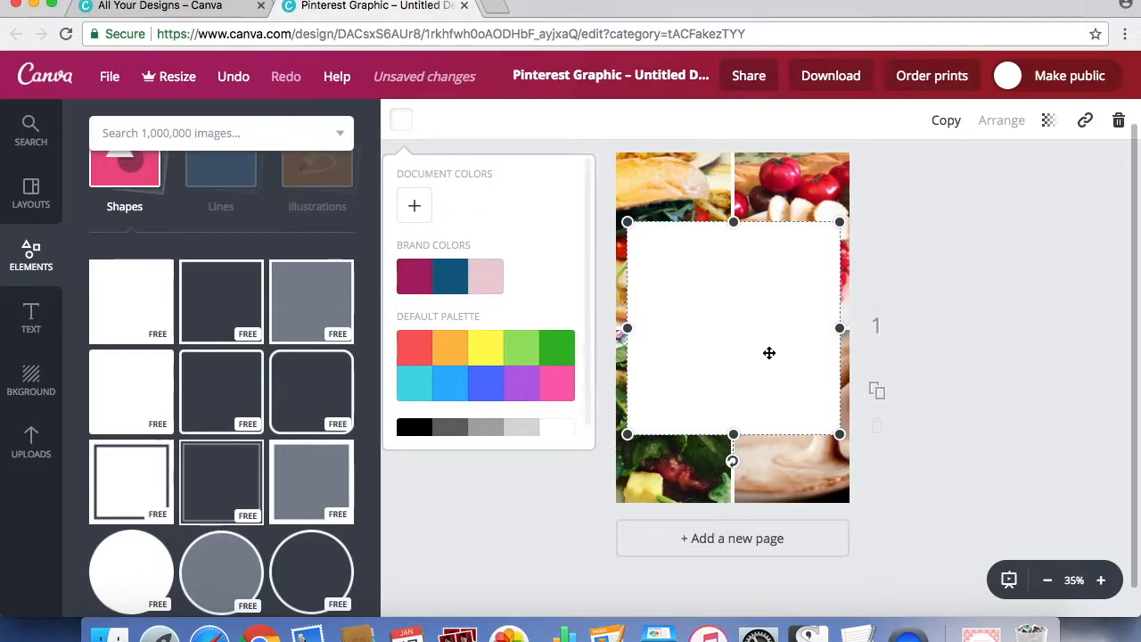
Narrow the white square from both sides into an upright rectangle and centre it on the page.
drag(839, 329, 809, 328)
drag(629, 329, 671, 328)
drag(736, 287, 755, 294)
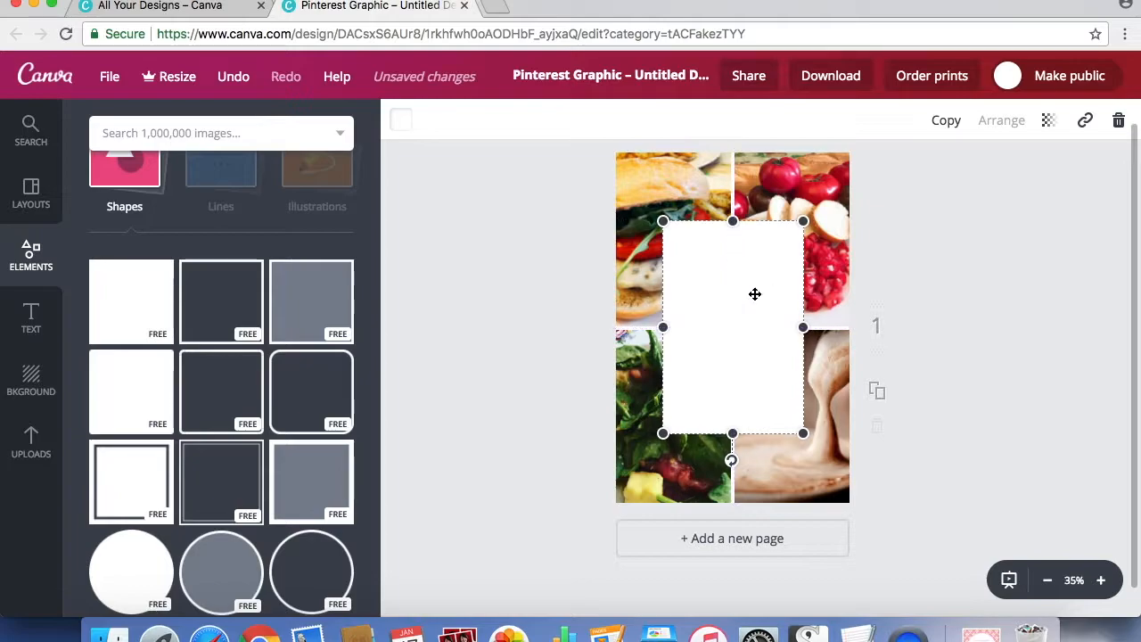
Make the white rectangle slightly transparent so the photos show faintly through it.
click(1055, 125)
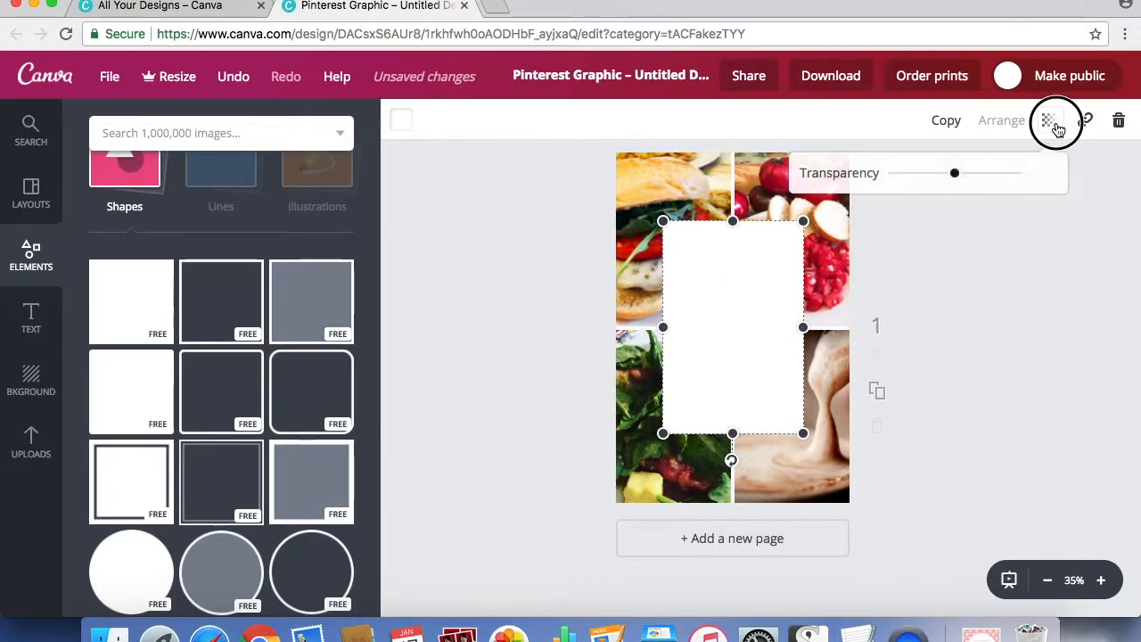
drag(1019, 174, 1006, 181)
click(975, 332)
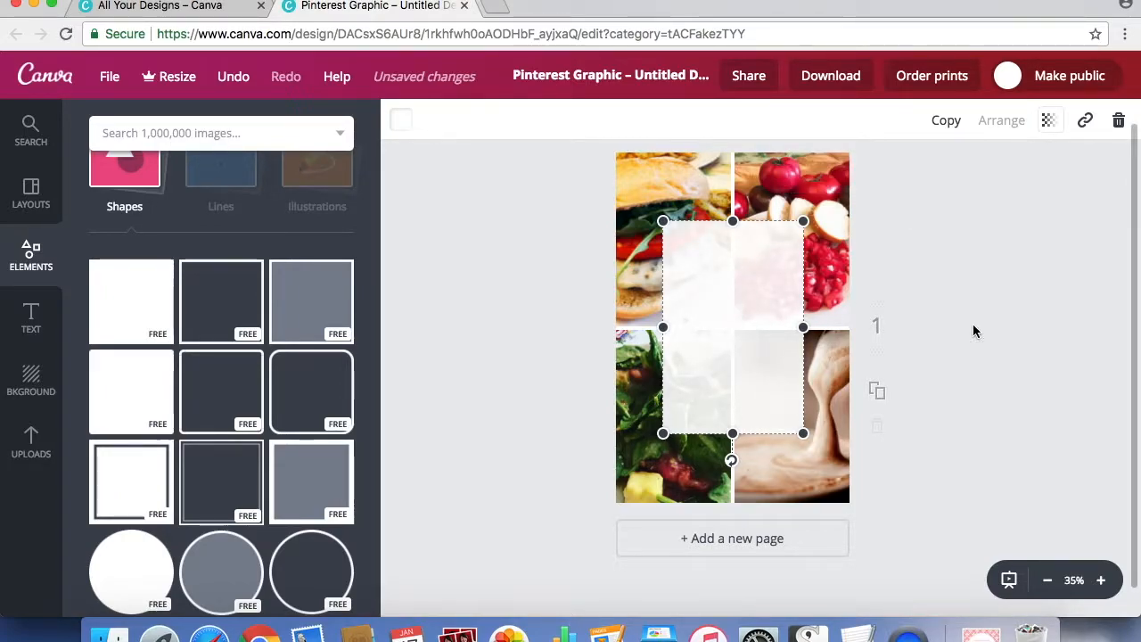
Add a heading text box in the upper half of the white rectangle.
click(519, 241)
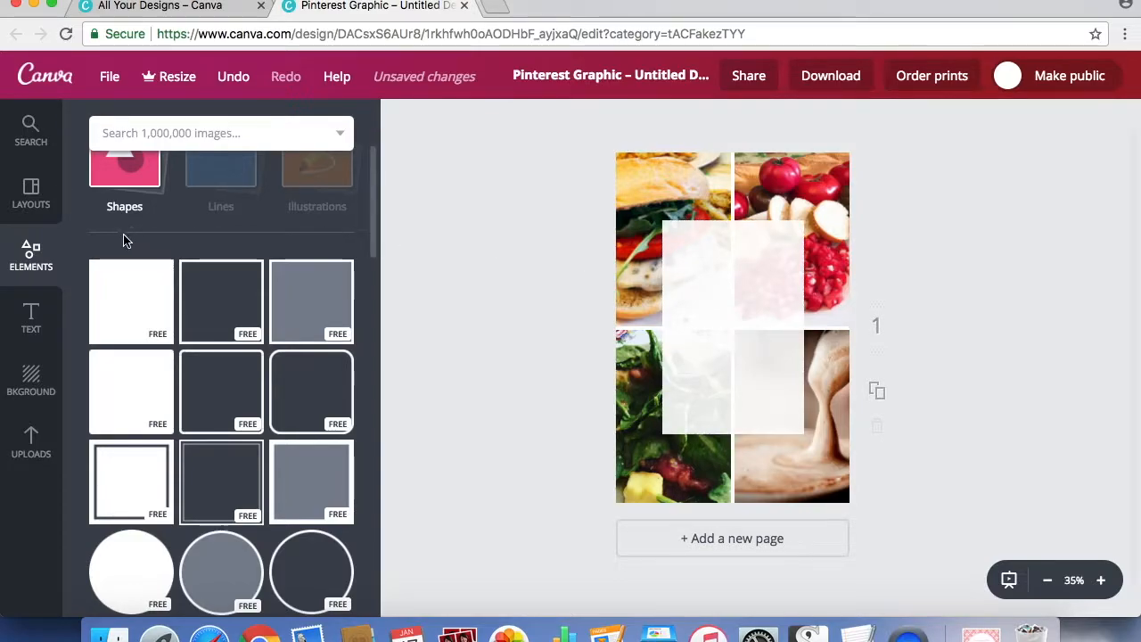
click(33, 325)
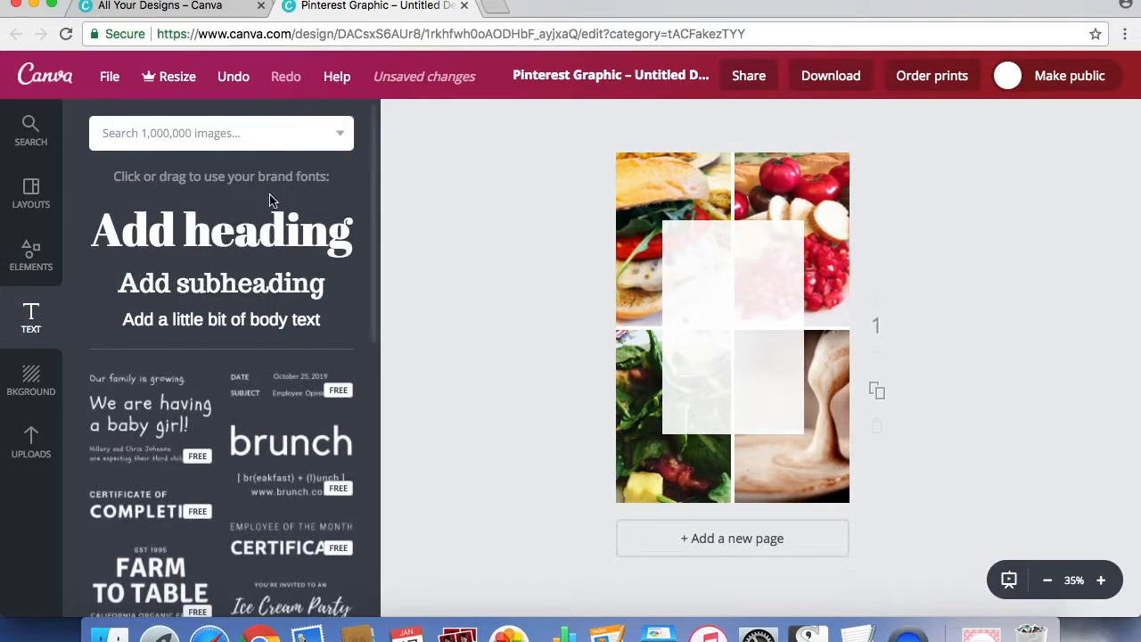
drag(259, 227, 836, 304)
drag(756, 284, 747, 276)
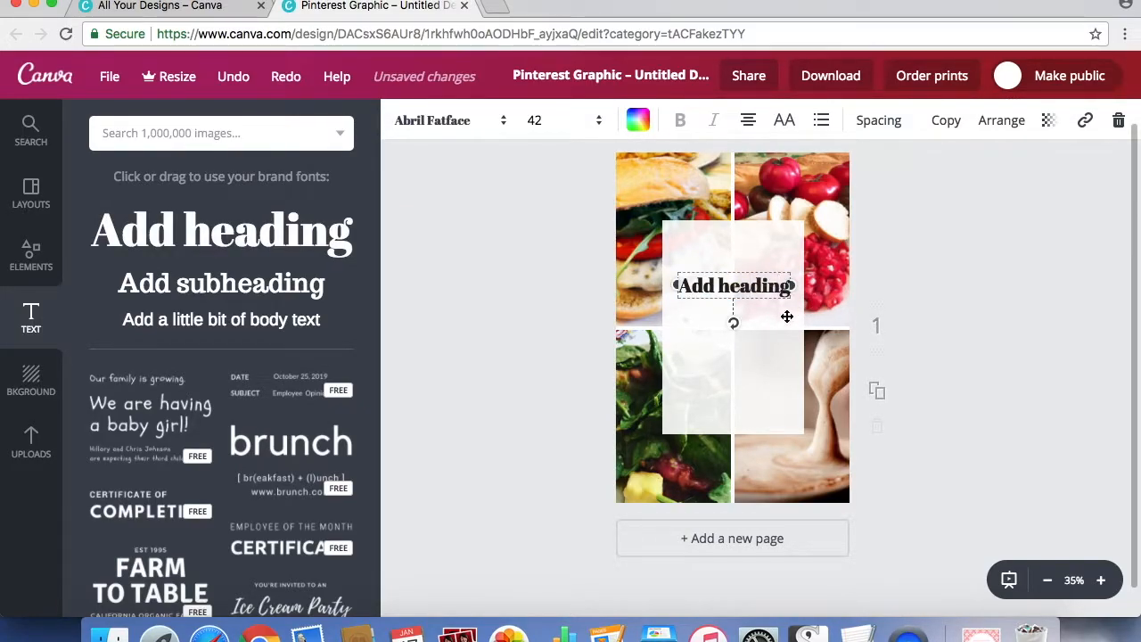
Replace the heading text with "What I Eat in a Day" on four centred lines and centre it in the white rectangle.
drag(716, 286, 787, 297)
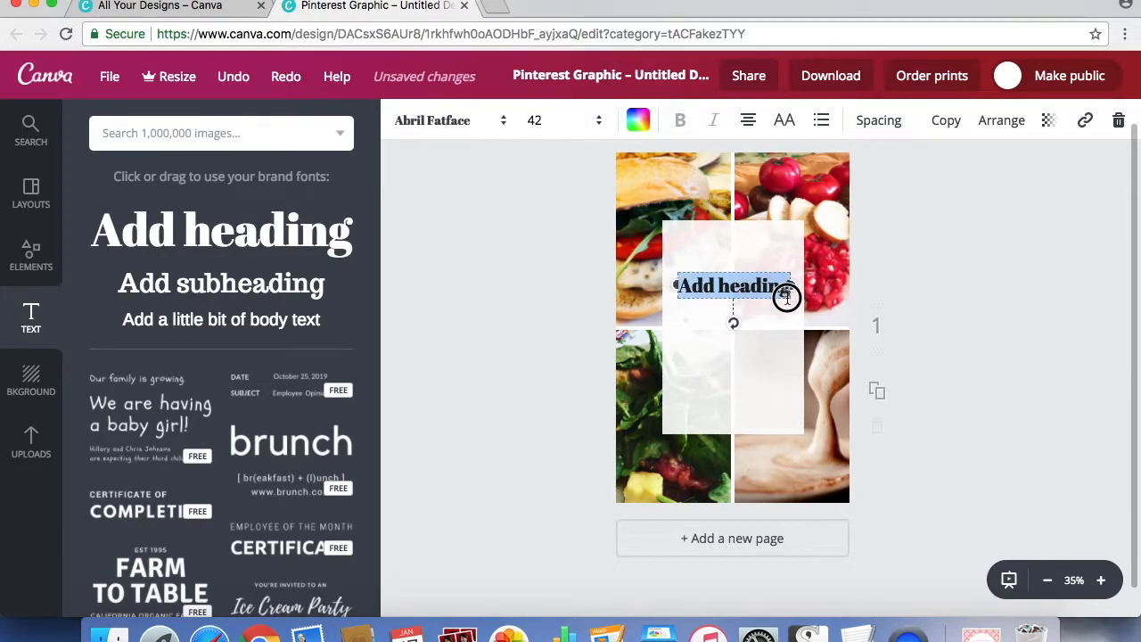
text(What)
key(Return)
text(I Eat)
key(Return)
text(in)
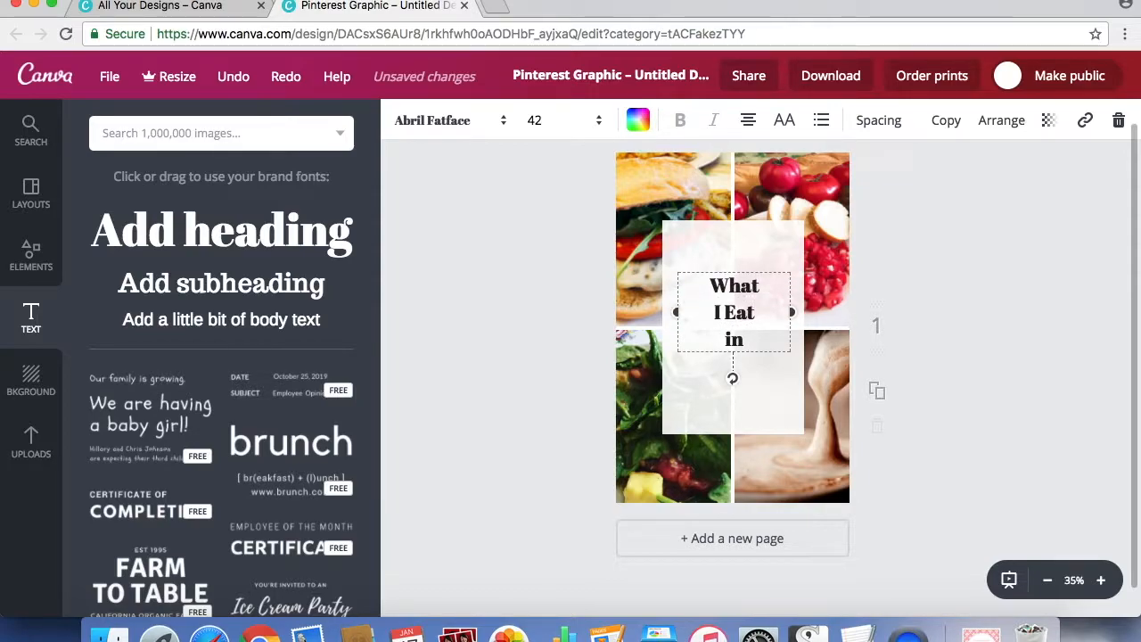
text( a)
key(Return)
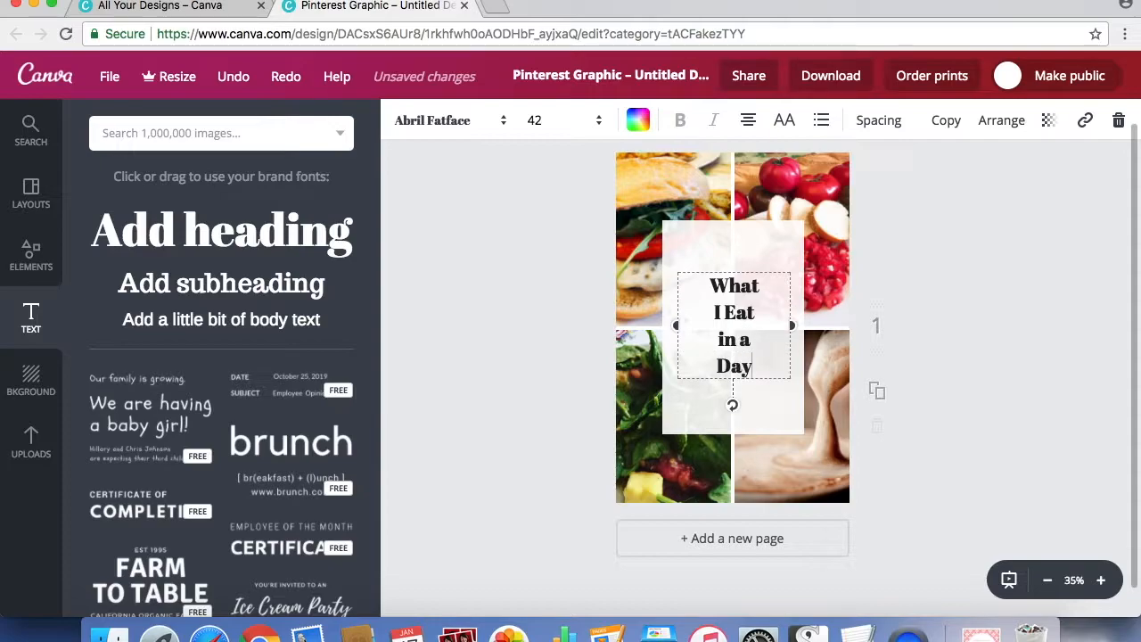
click(1059, 273)
drag(746, 308, 744, 319)
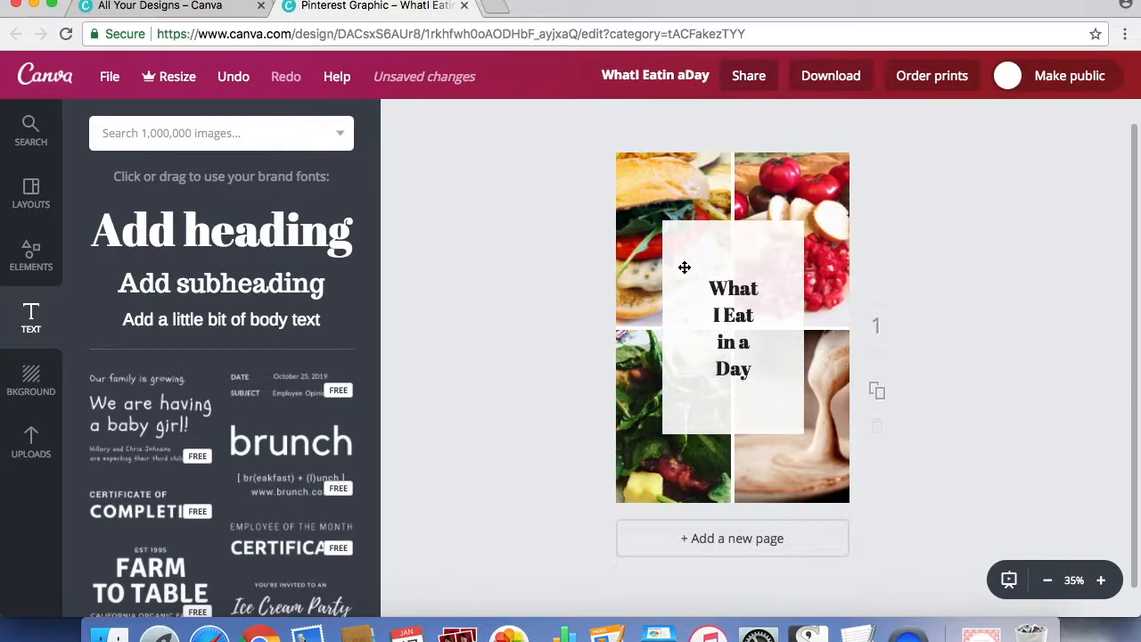
Change the heading's font to Raleway.
click(744, 317)
click(468, 120)
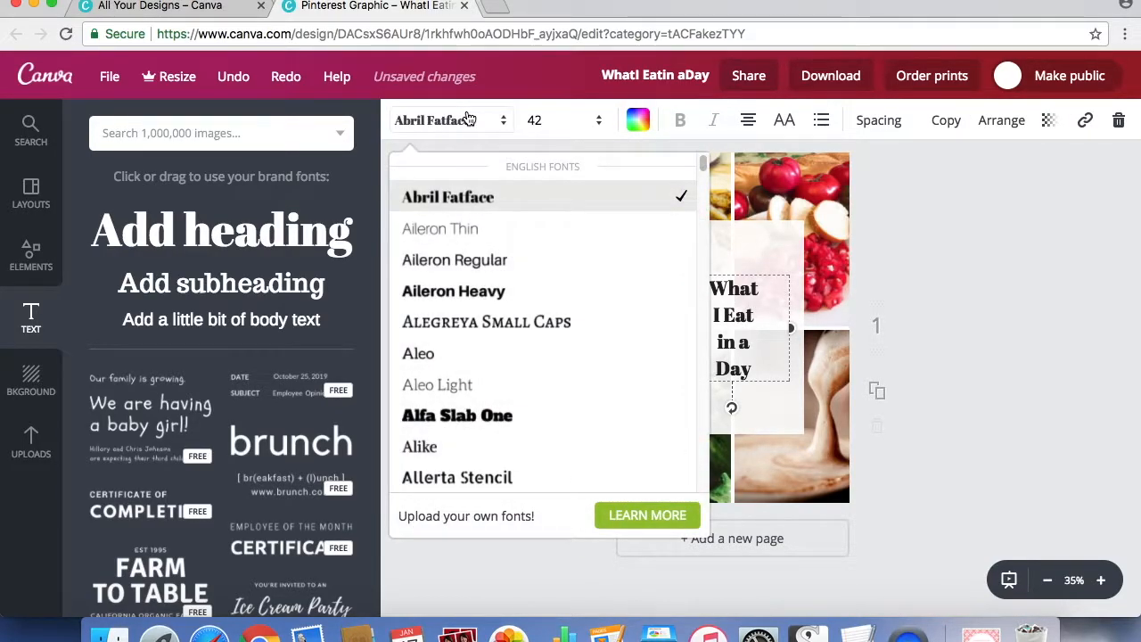
drag(703, 165, 705, 373)
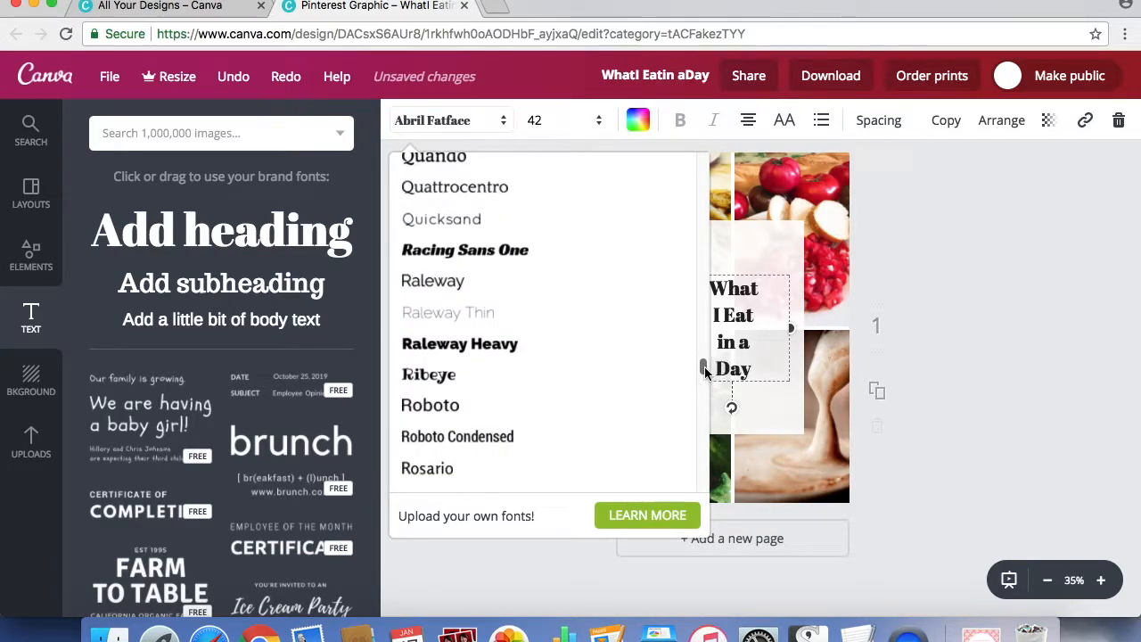
click(442, 282)
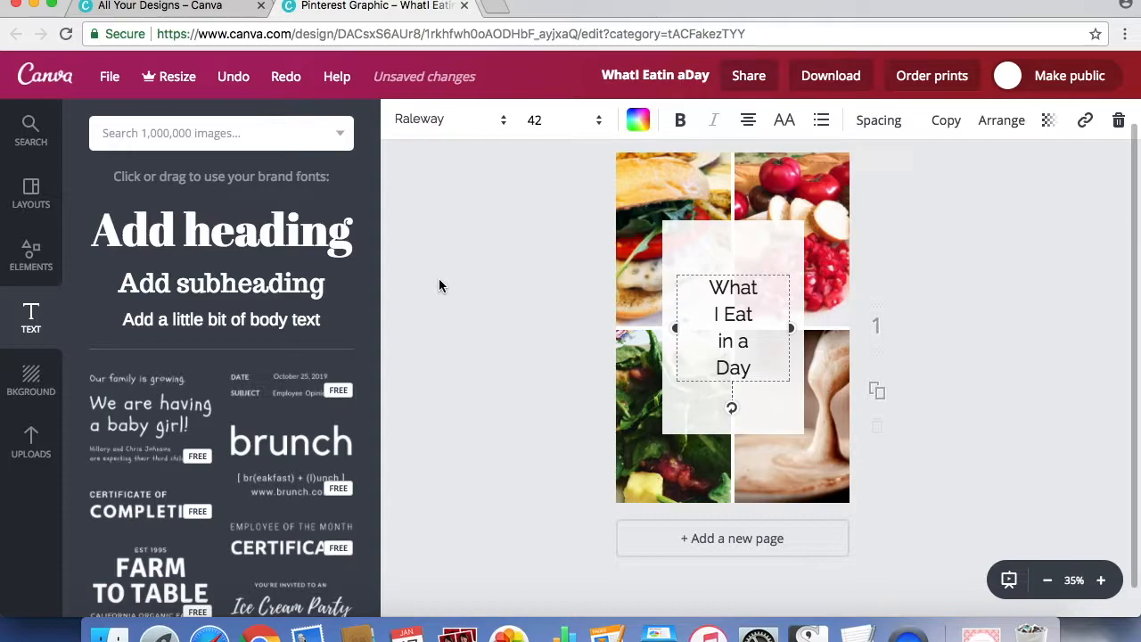
Set the heading's line height to 1.3 and re-centre the text in the white rectangle.
click(881, 121)
drag(977, 170, 1008, 214)
click(989, 321)
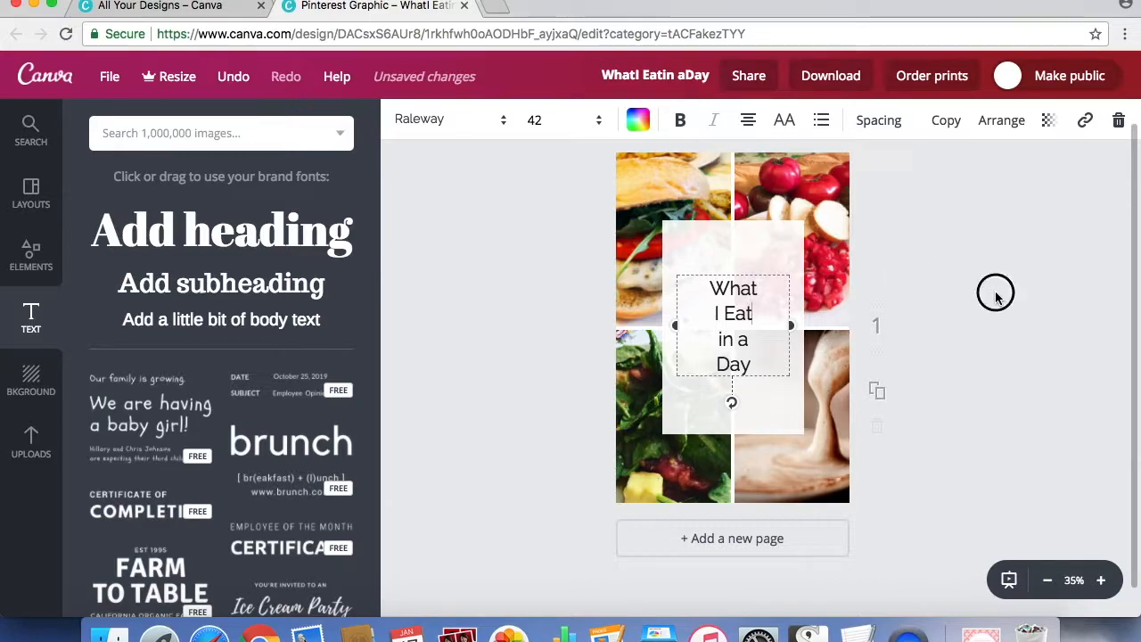
drag(764, 330, 728, 316)
click(751, 320)
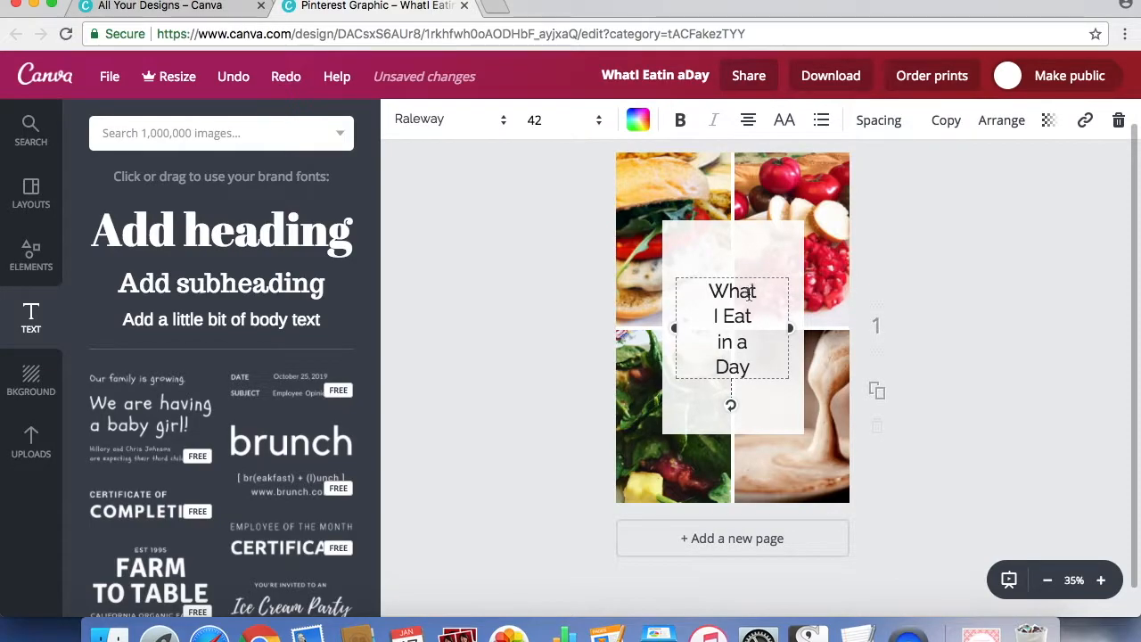
Set the heading's font size to 48 and re-centre it in the white rectangle.
click(540, 123)
click(543, 361)
click(994, 292)
drag(739, 343, 739, 331)
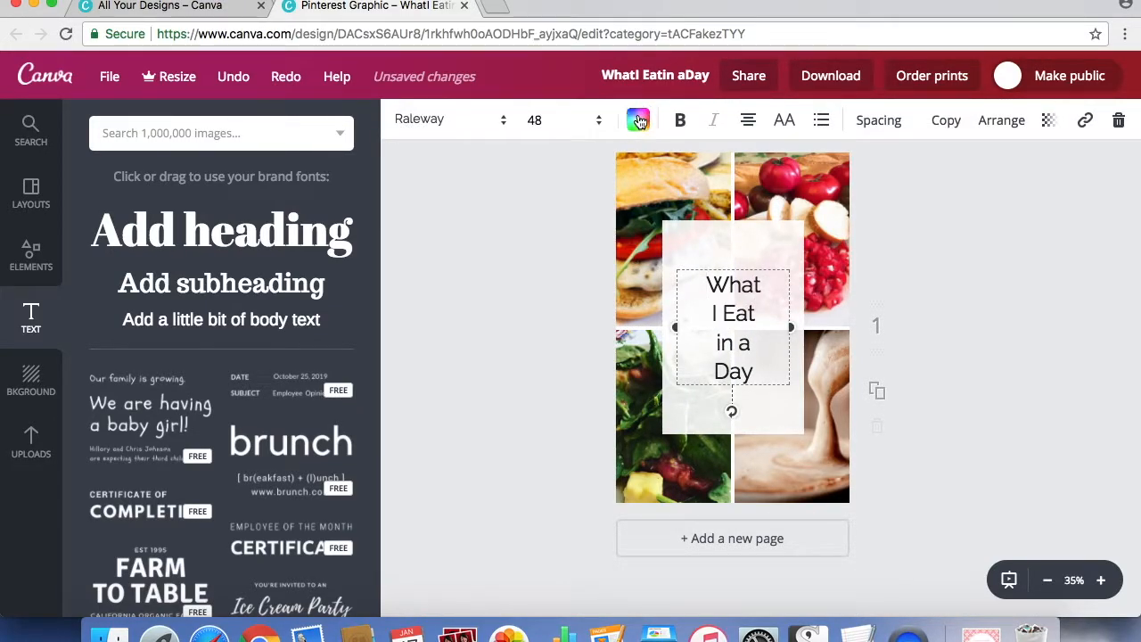
Colour the heading green from the default palette and darken it to a slightly muted custom green.
click(638, 120)
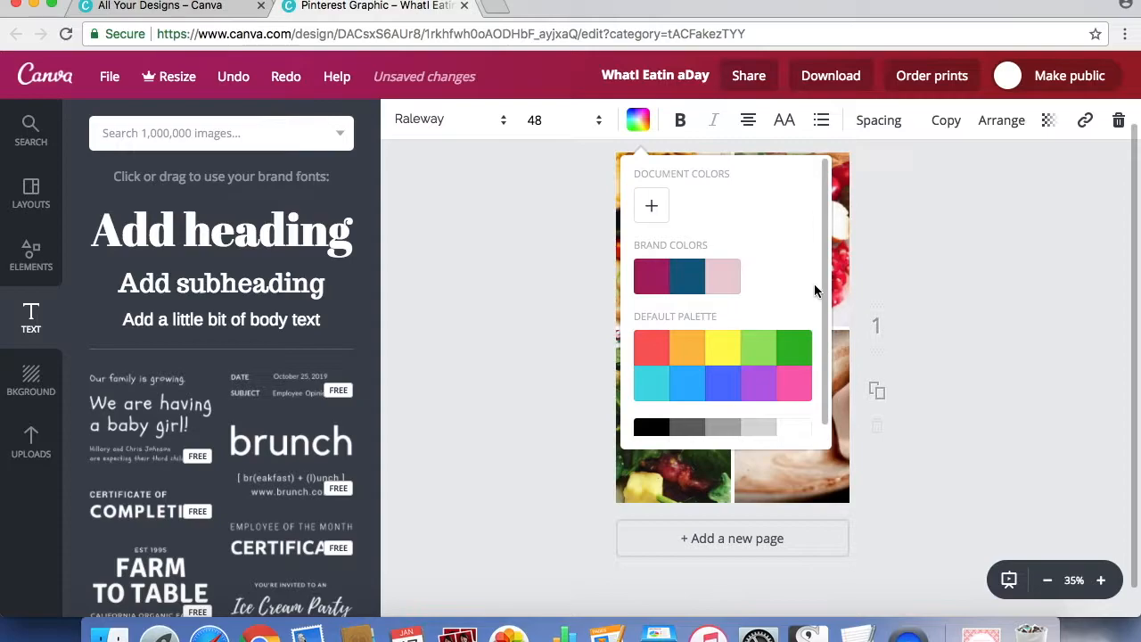
click(795, 347)
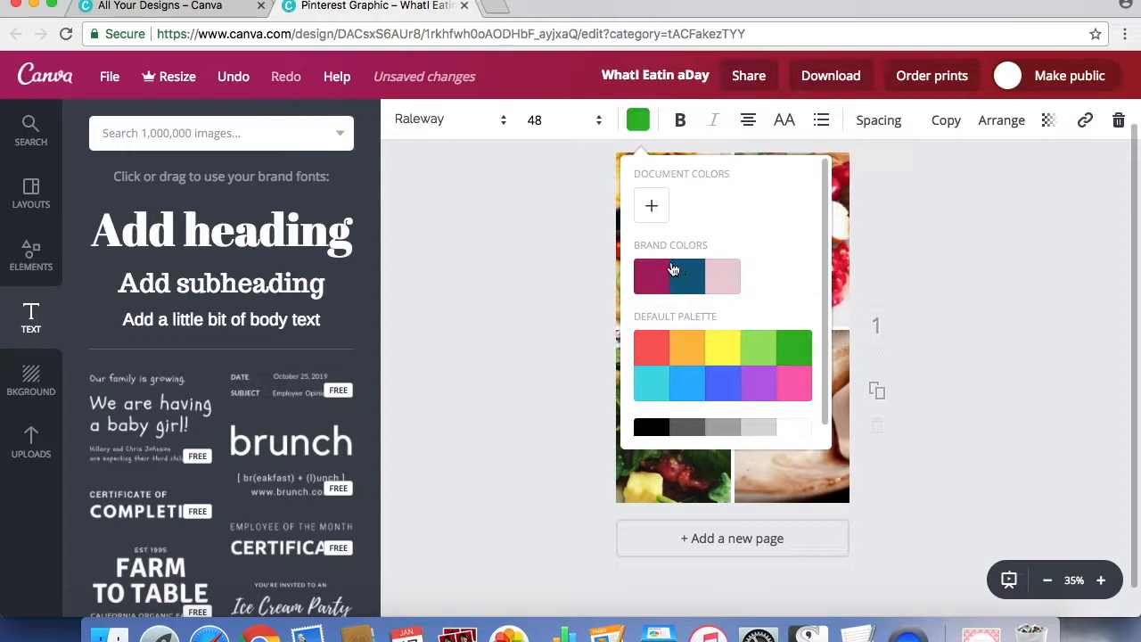
click(652, 208)
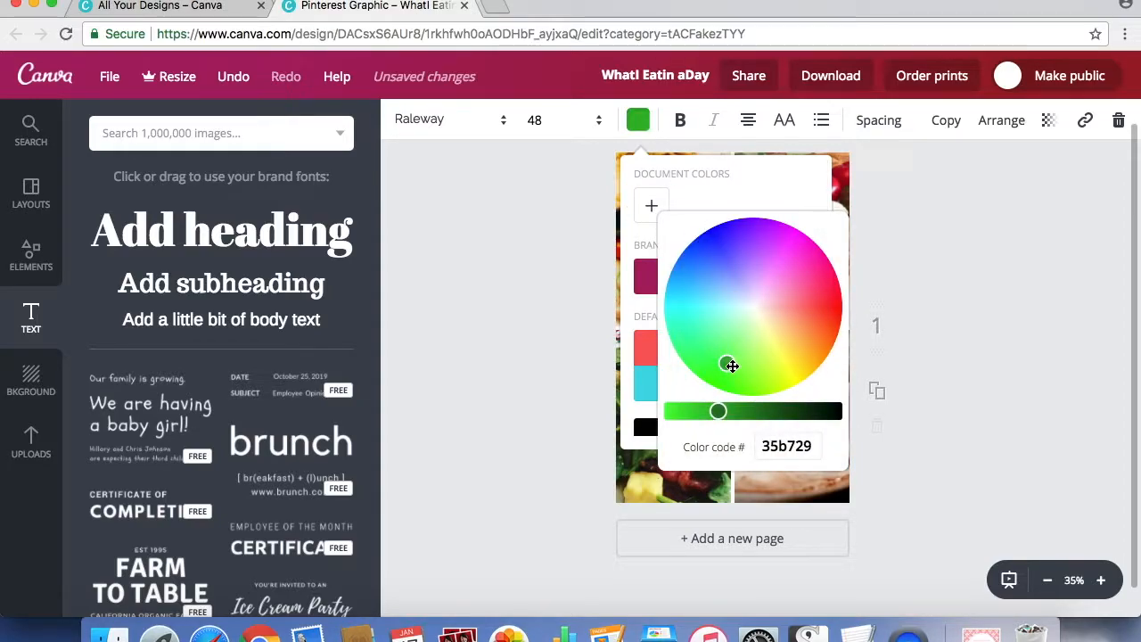
click(748, 411)
drag(730, 364, 722, 349)
click(943, 309)
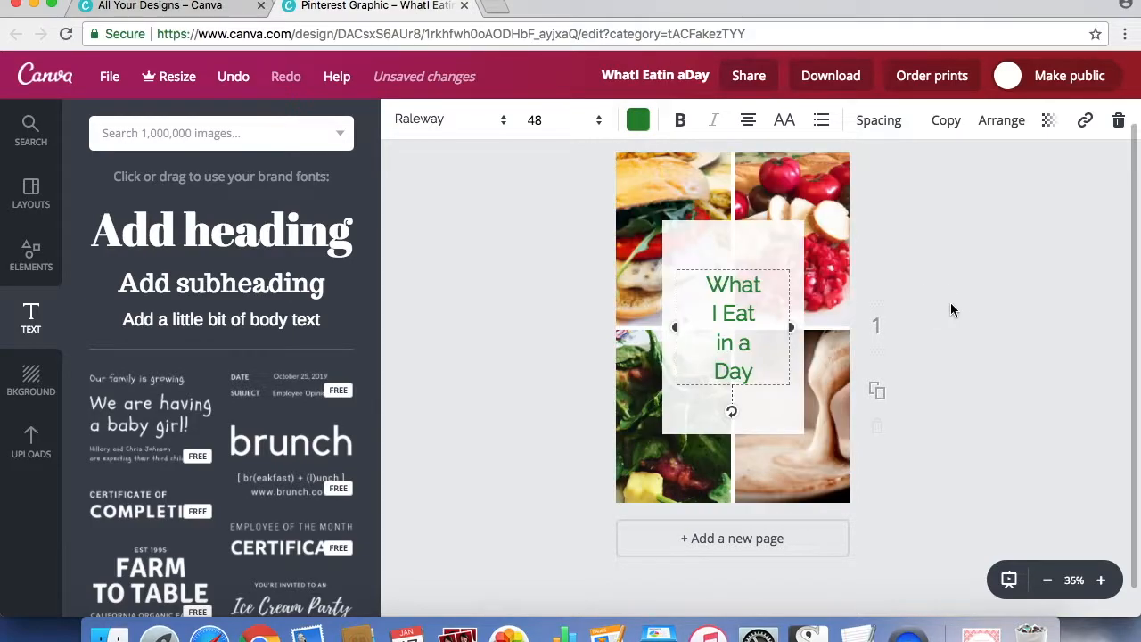
click(1013, 303)
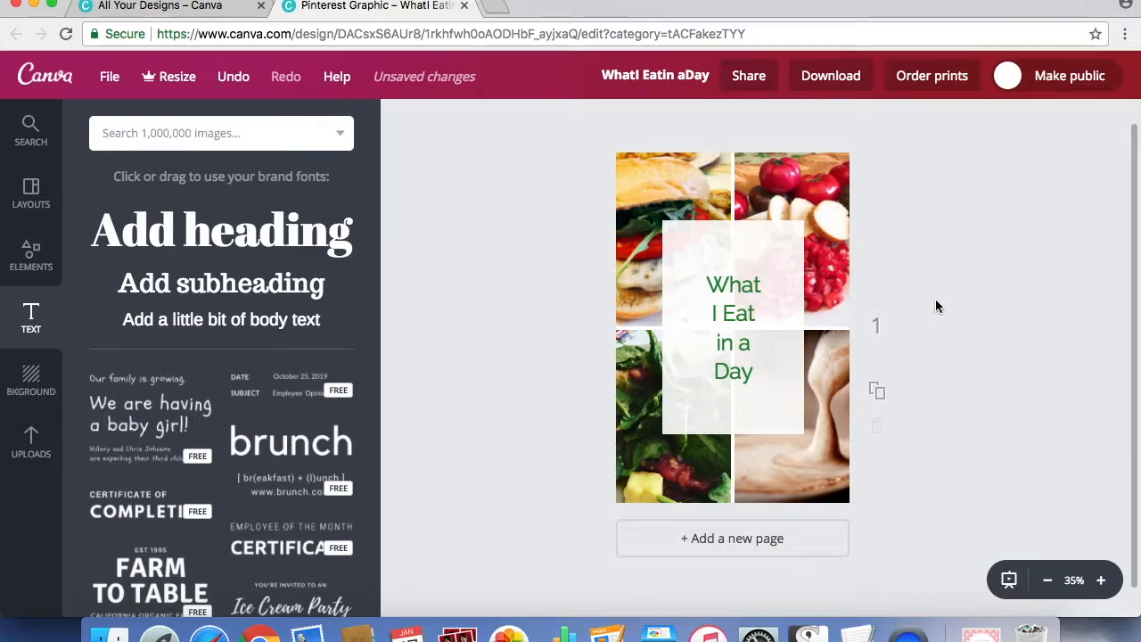
Set the heading's letter spacing to 60.
click(775, 331)
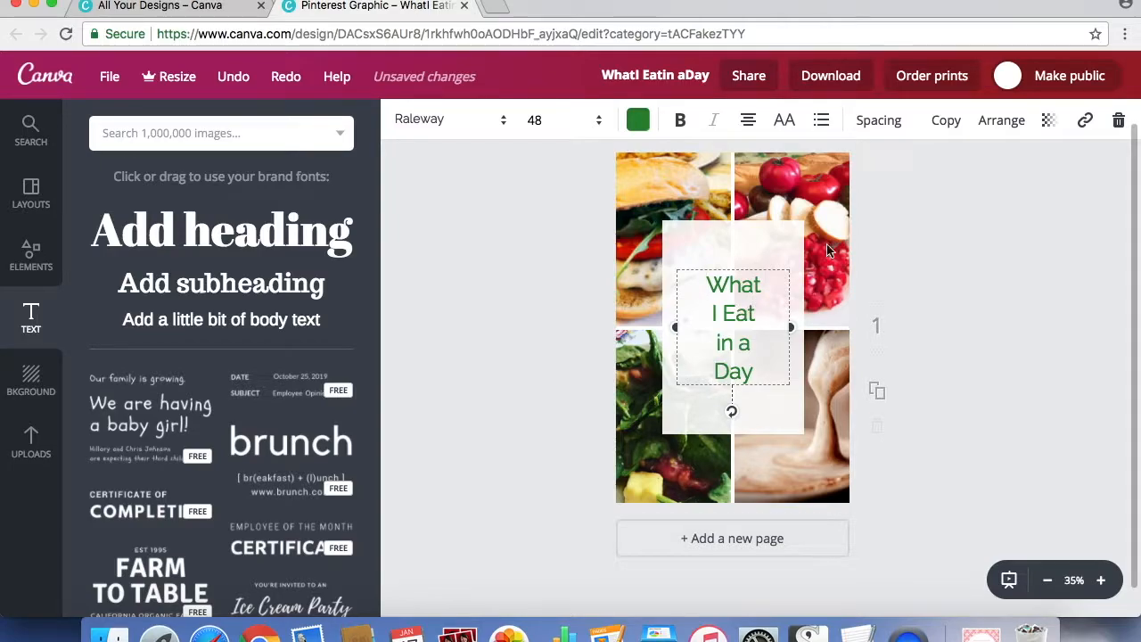
click(887, 123)
mouse_move(979, 176)
mouse_down()
mouse_move(971, 180)
mouse_move(988, 180)
mouse_up()
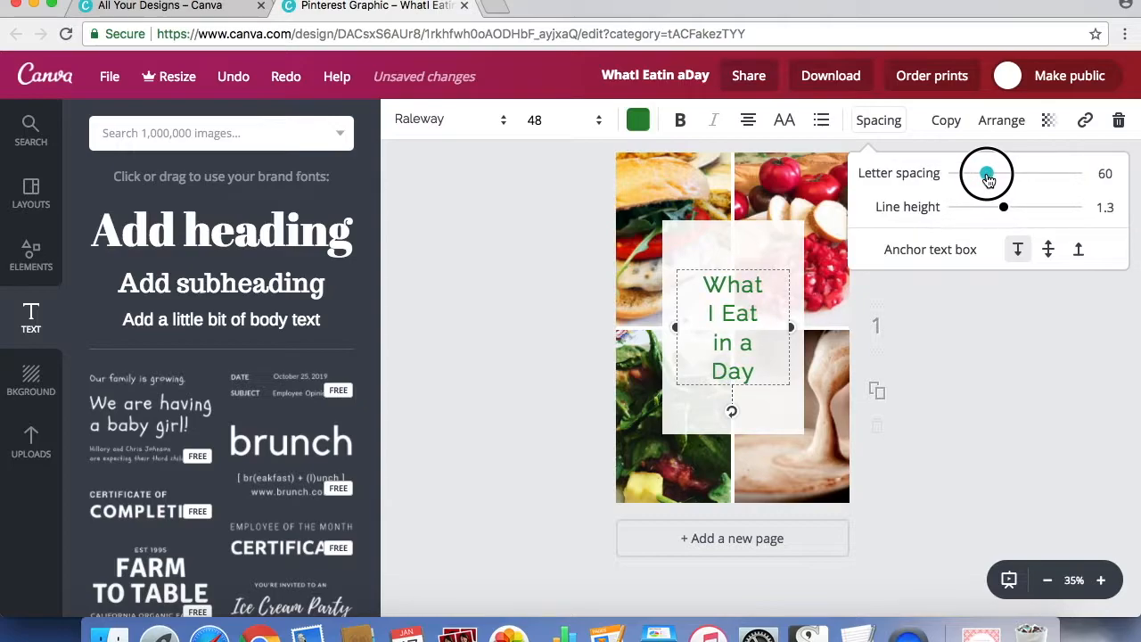
click(1004, 461)
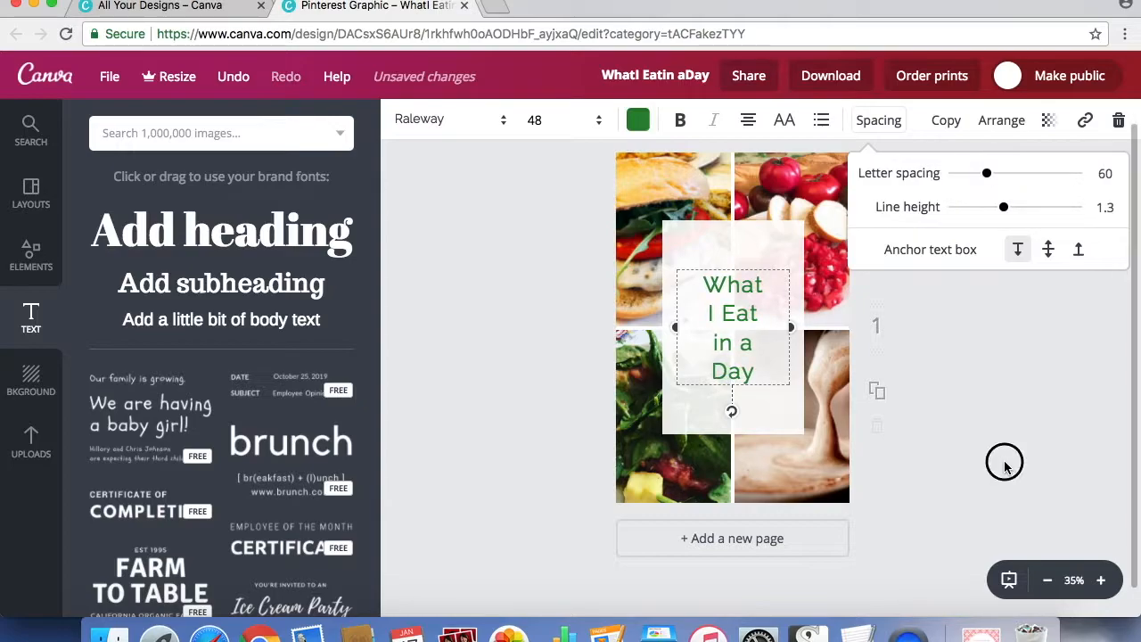
click(1028, 381)
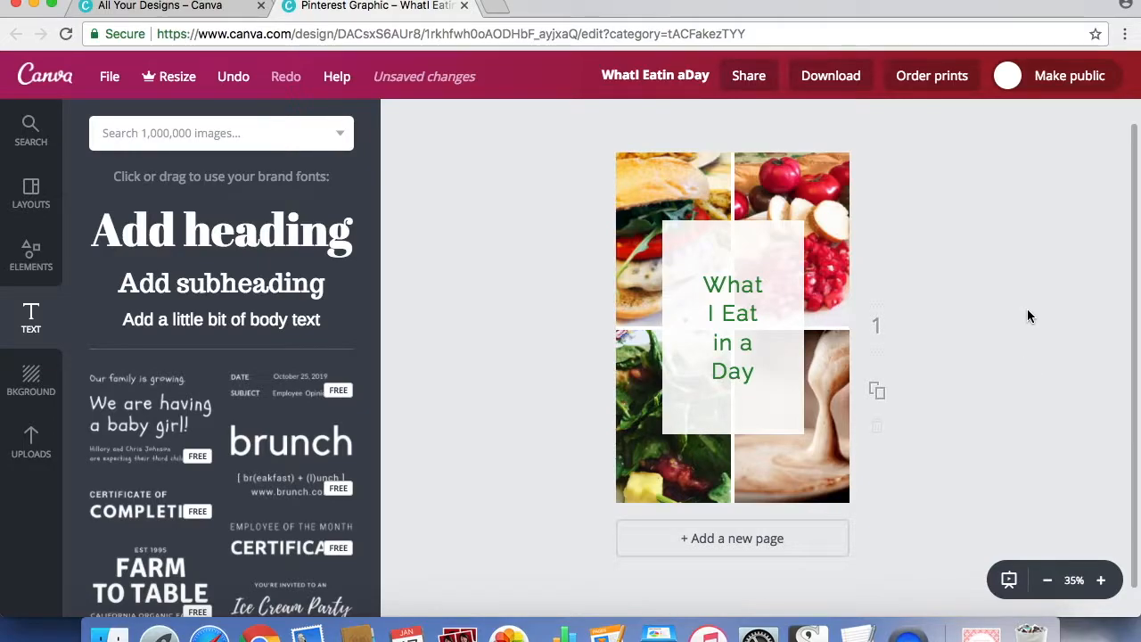
Add a body text line at the bottom of the white rectangle containing only the blog's website address.
drag(200, 318, 757, 418)
text(DonnaDeRosa.comAdd a little bit of body text)
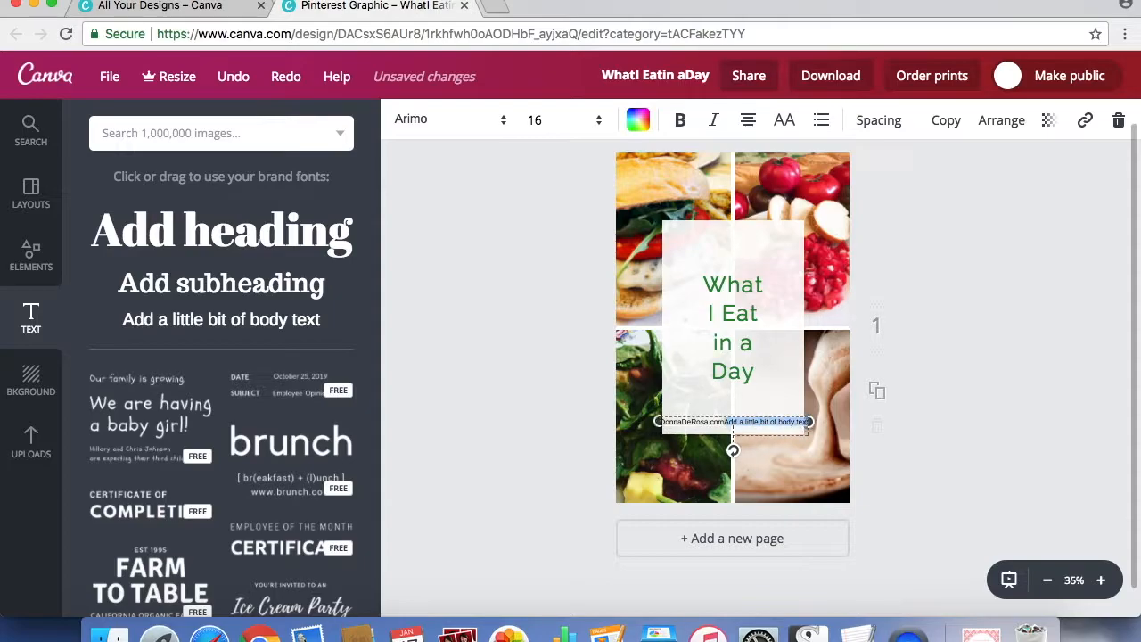
key(BackSpace)
click(1022, 476)
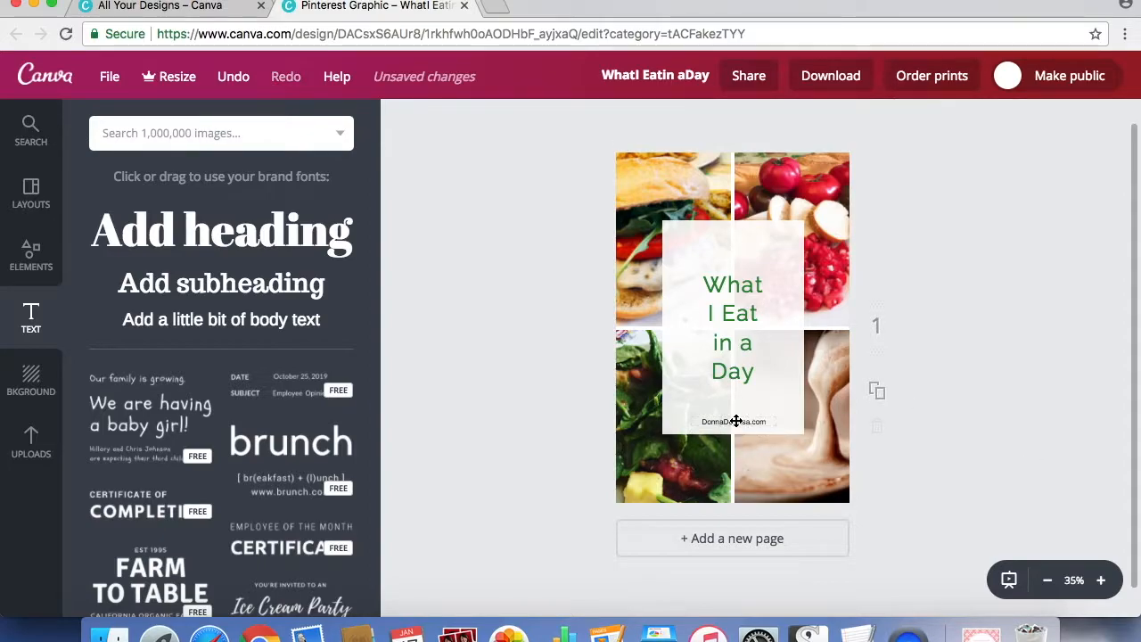
Change the website address line's font to Archivo Narrow.
click(735, 421)
click(433, 118)
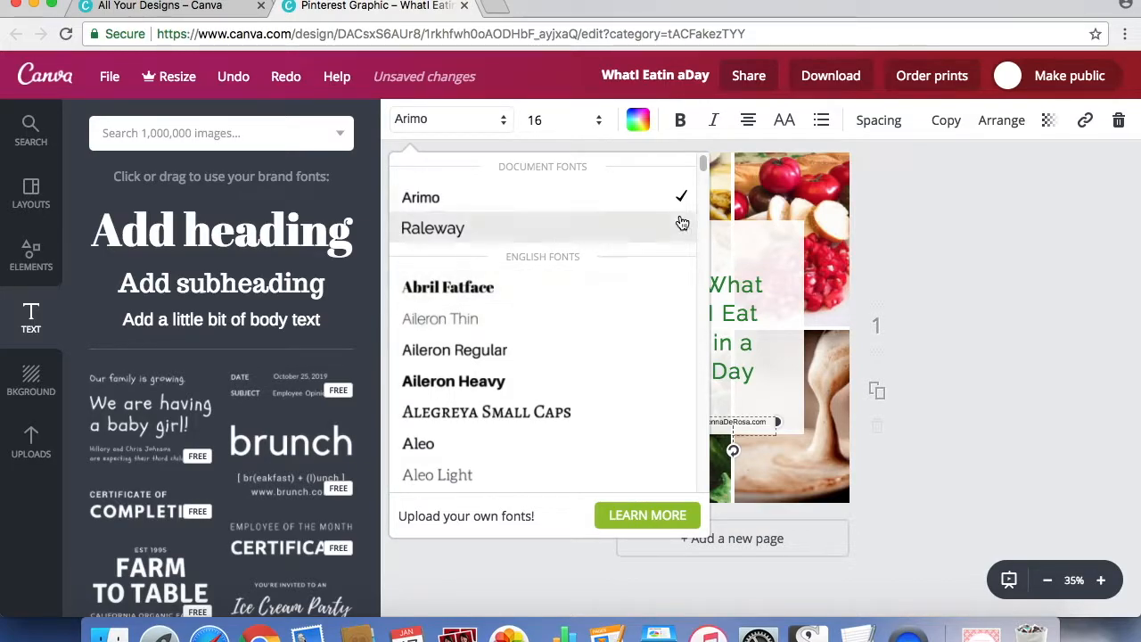
drag(705, 163, 704, 189)
click(459, 404)
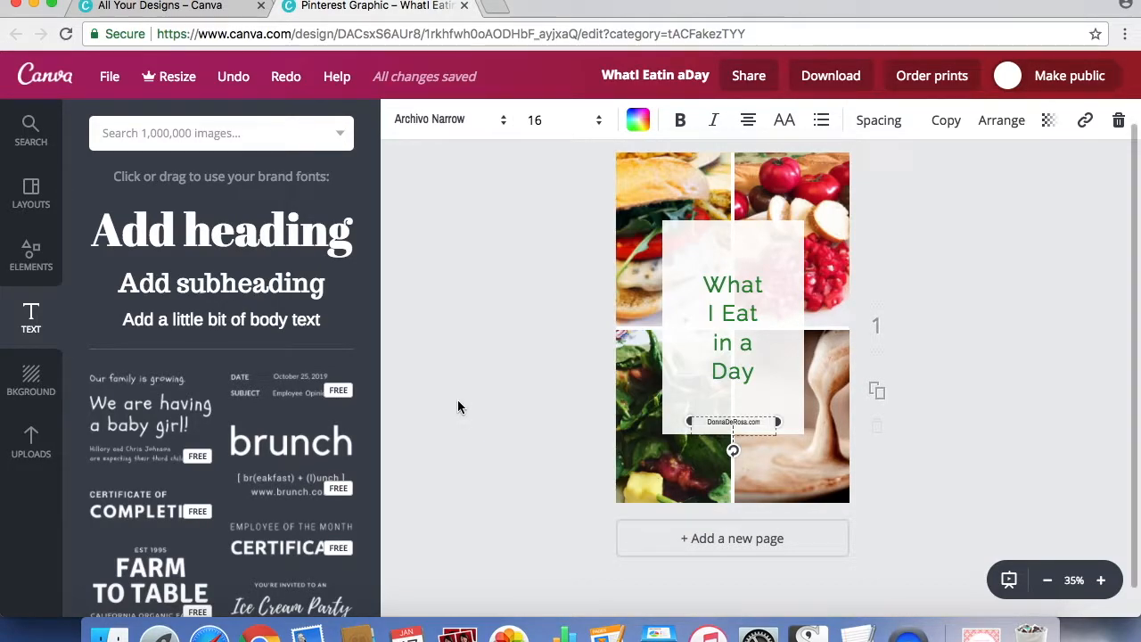
Enlarge the website address line to font size 21, trying 18 first.
click(560, 116)
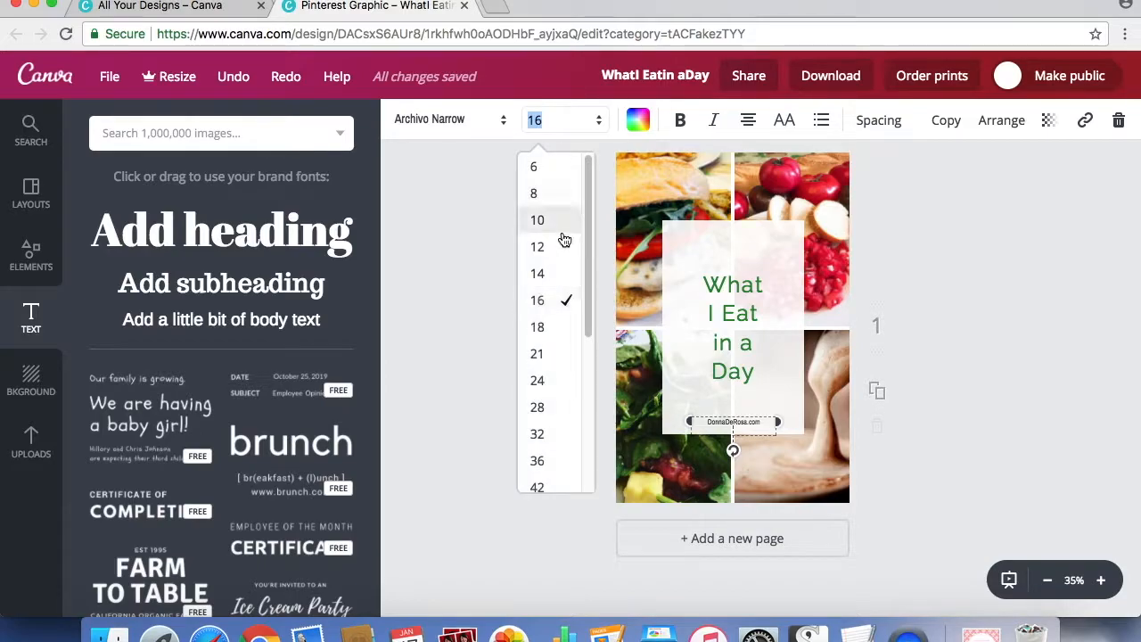
click(553, 330)
click(544, 122)
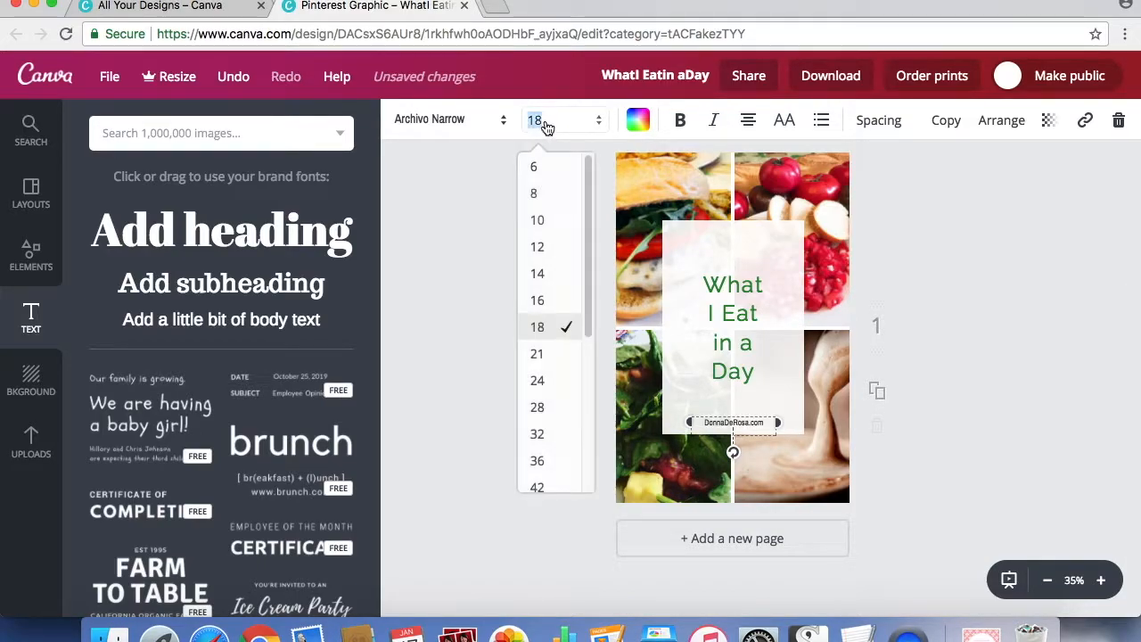
click(546, 354)
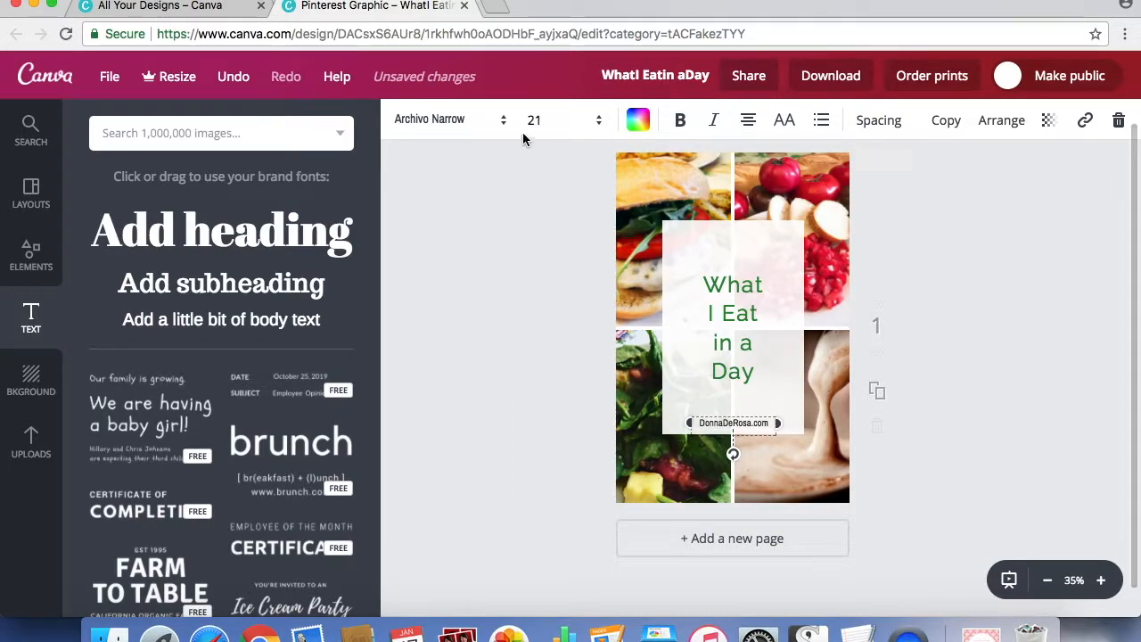
Colour the website address line dark grey.
click(638, 122)
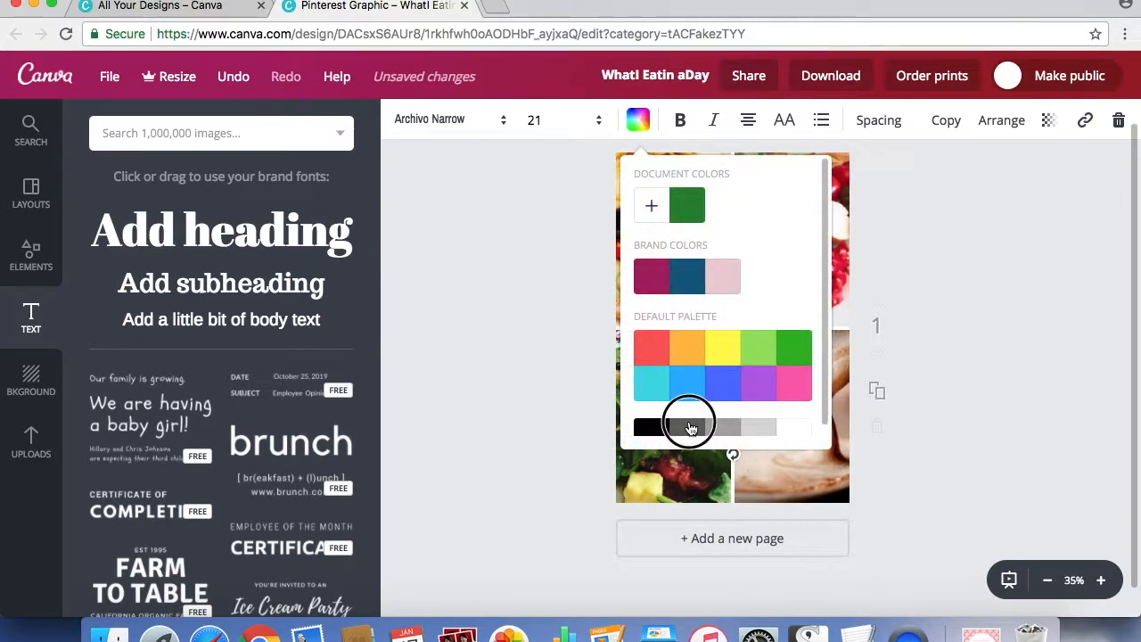
click(995, 427)
click(999, 419)
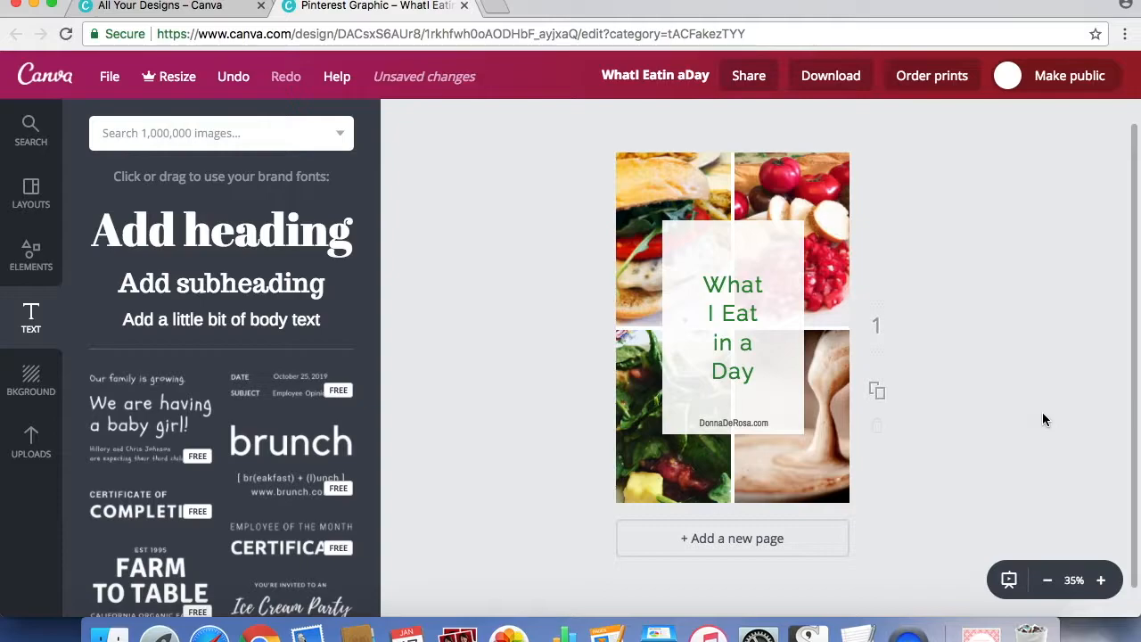
Apply the Cali filter to the burger photo in the grid.
click(656, 184)
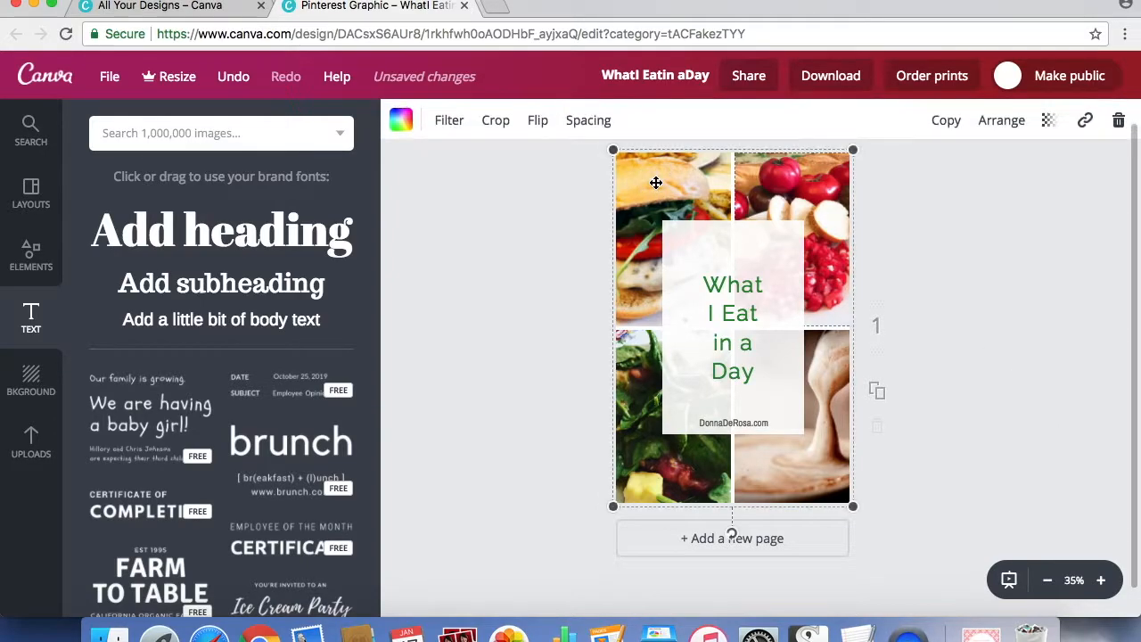
click(448, 118)
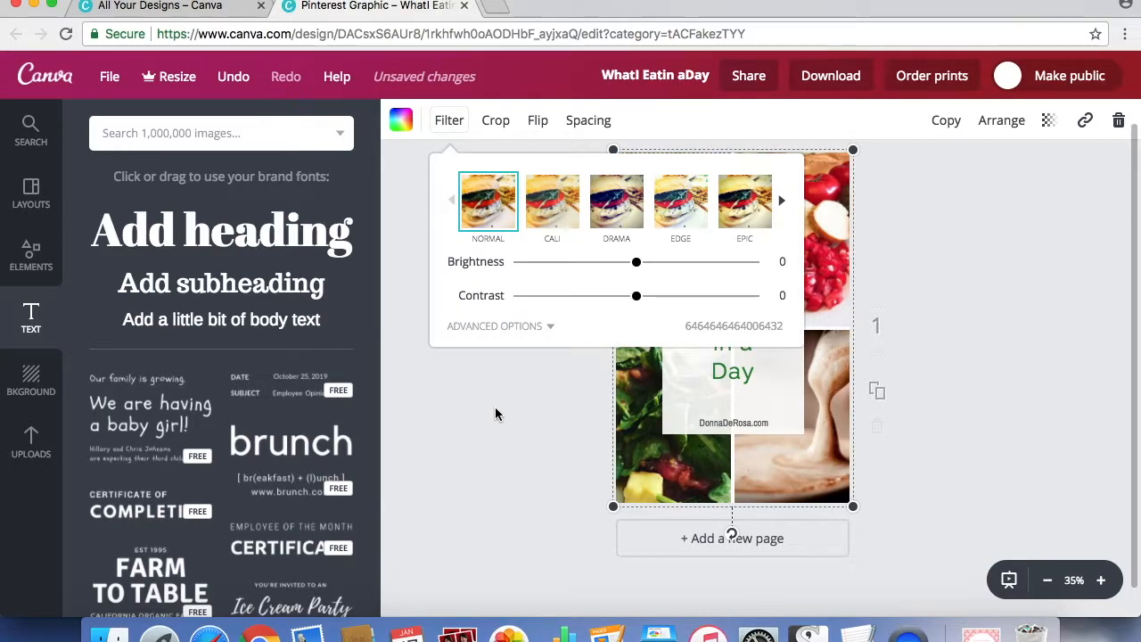
click(781, 202)
click(782, 202)
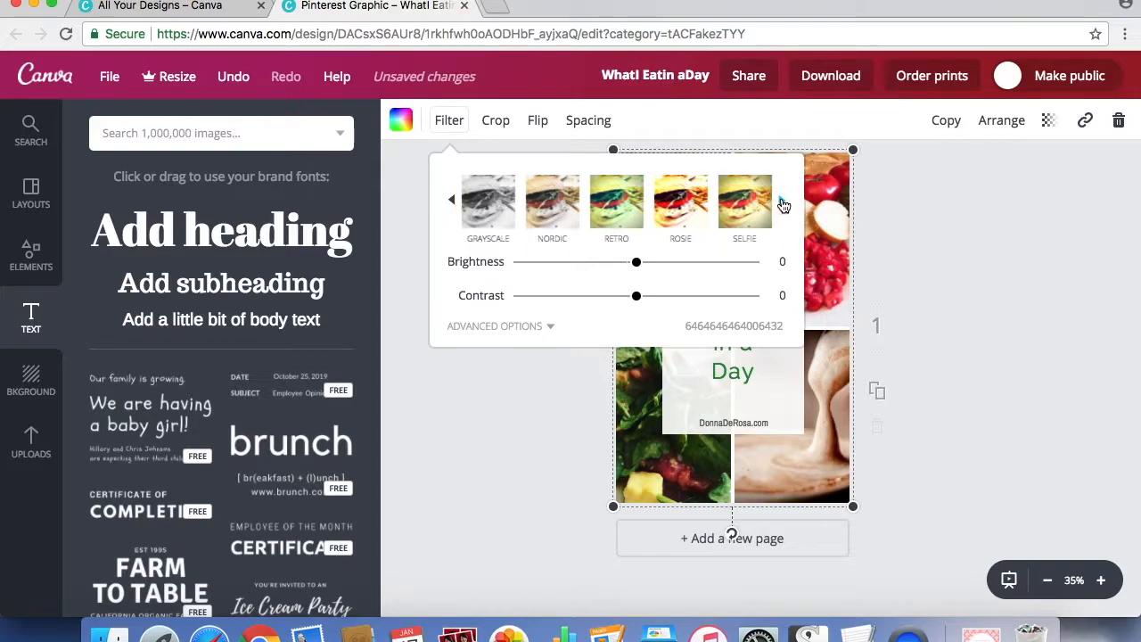
click(452, 201)
click(452, 201)
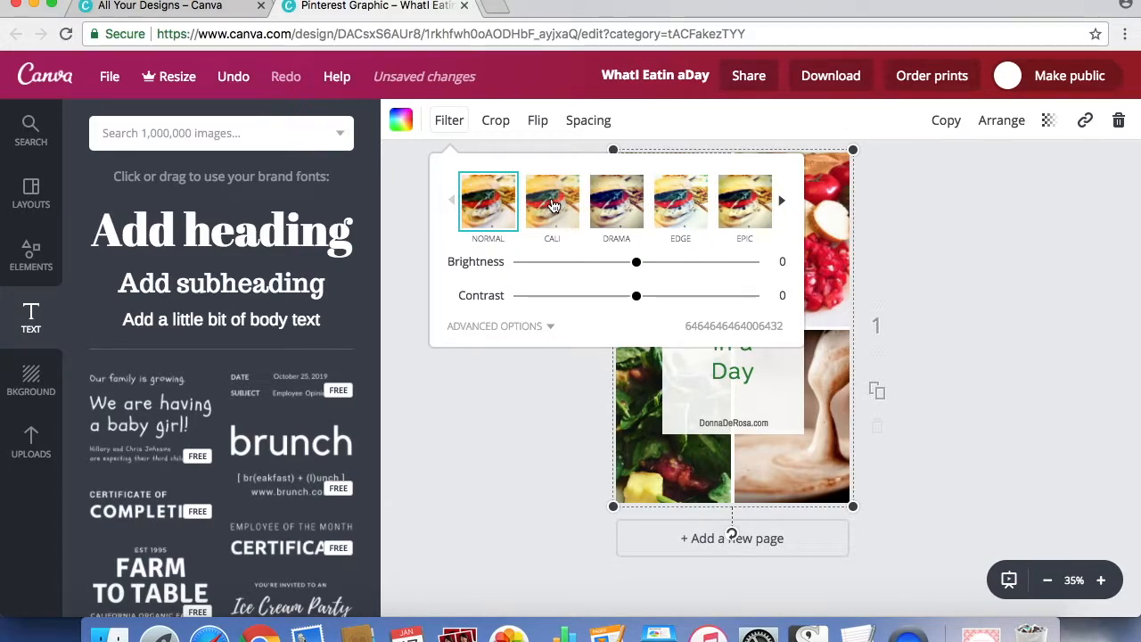
click(553, 203)
click(1039, 207)
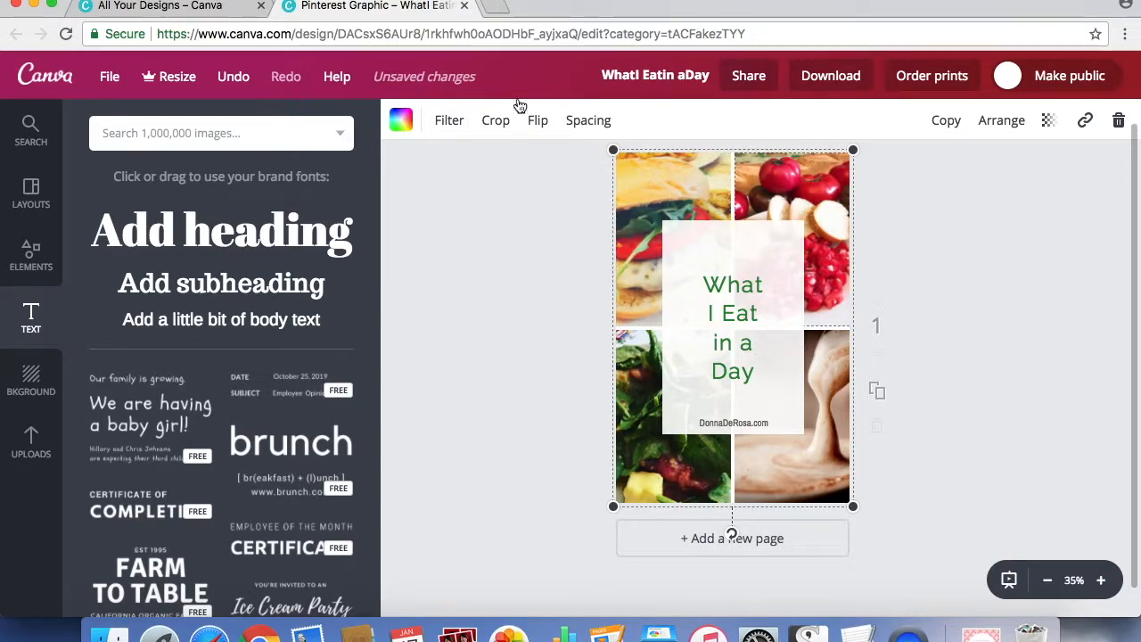
Apply the Cali filter to the tomato, salad and pouring-cream photos in the grid.
click(450, 121)
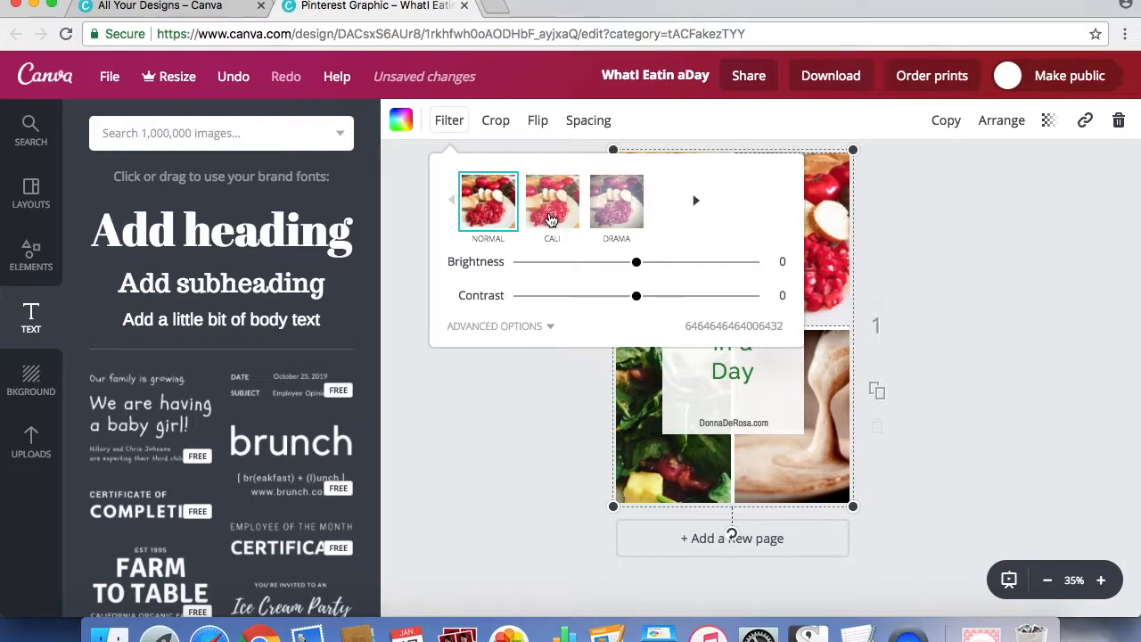
click(551, 220)
click(964, 229)
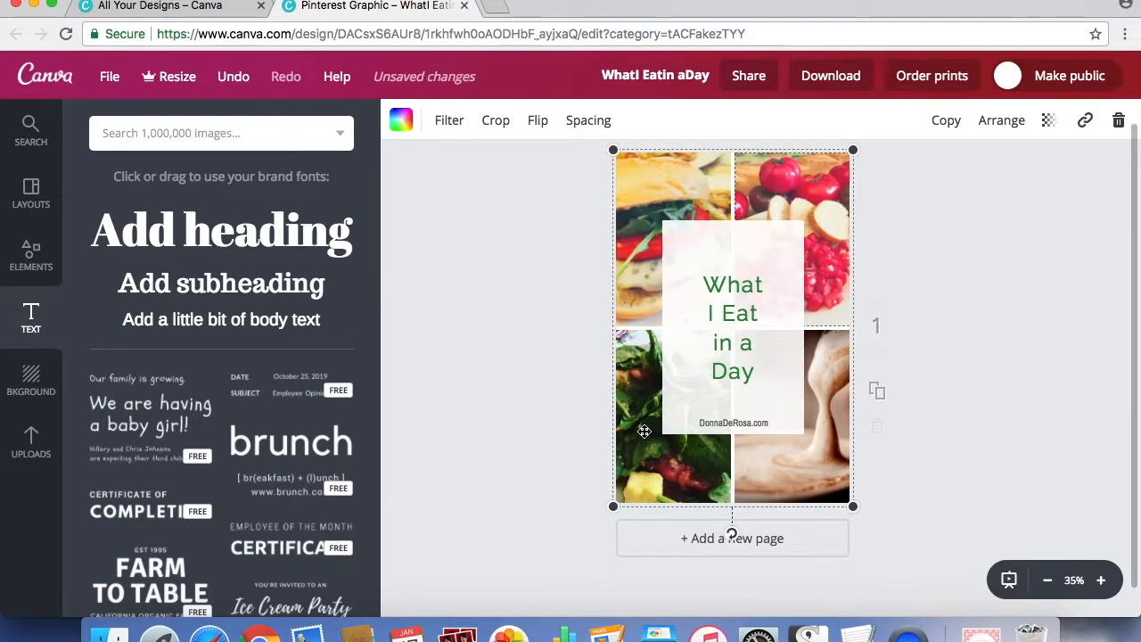
click(464, 122)
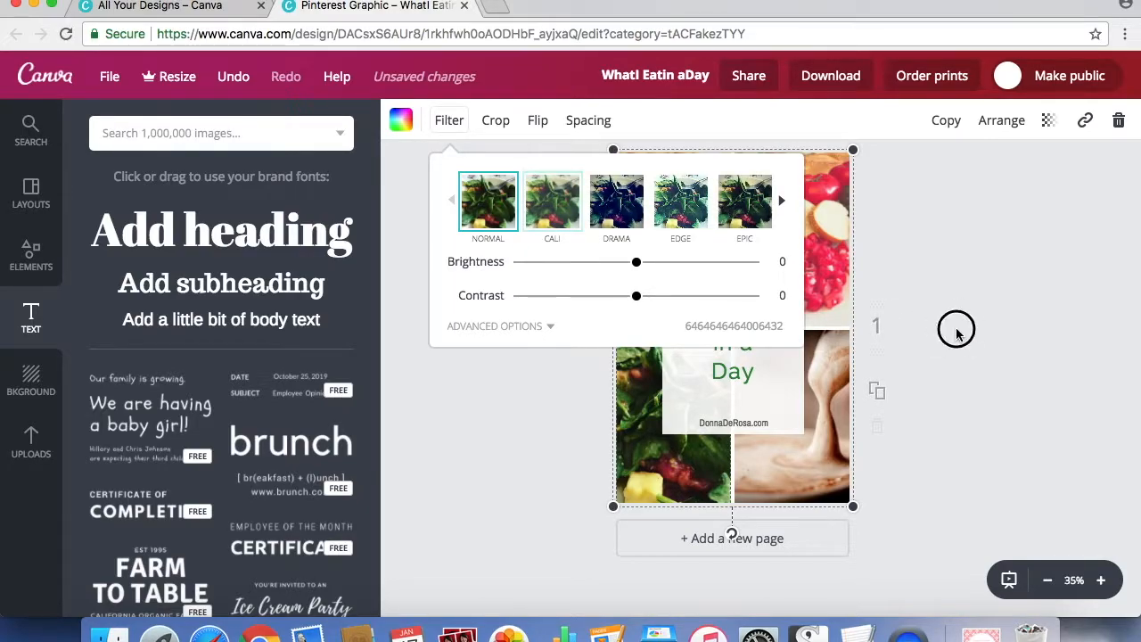
click(950, 356)
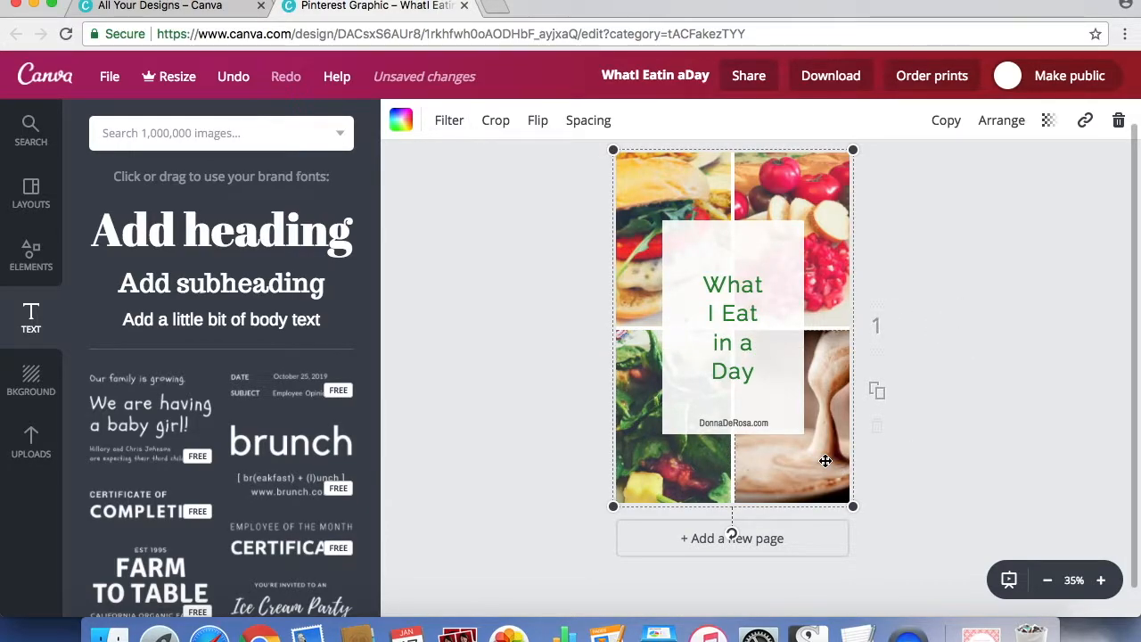
click(450, 125)
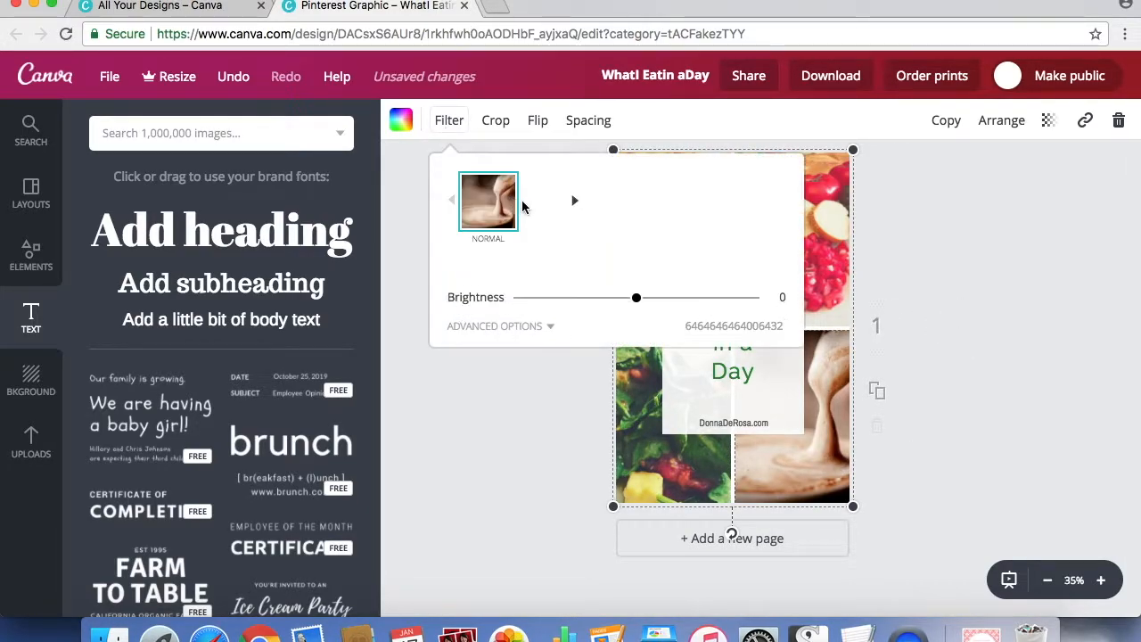
click(533, 217)
click(969, 295)
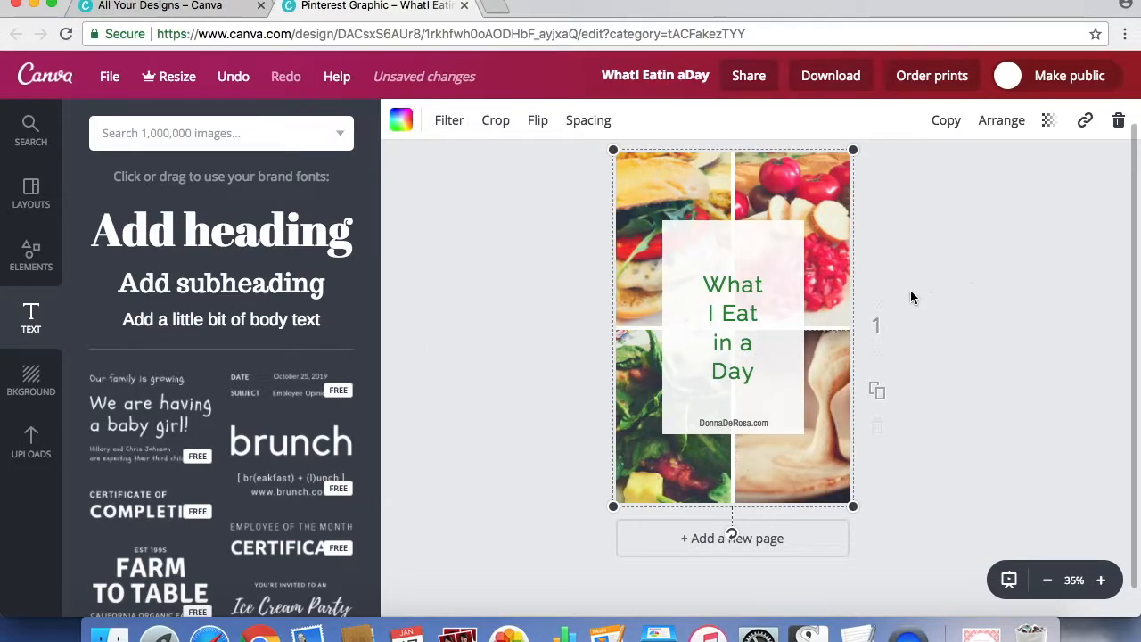
Try Raleway Heavy and Aileron Heavy as the font of the green heading.
click(749, 306)
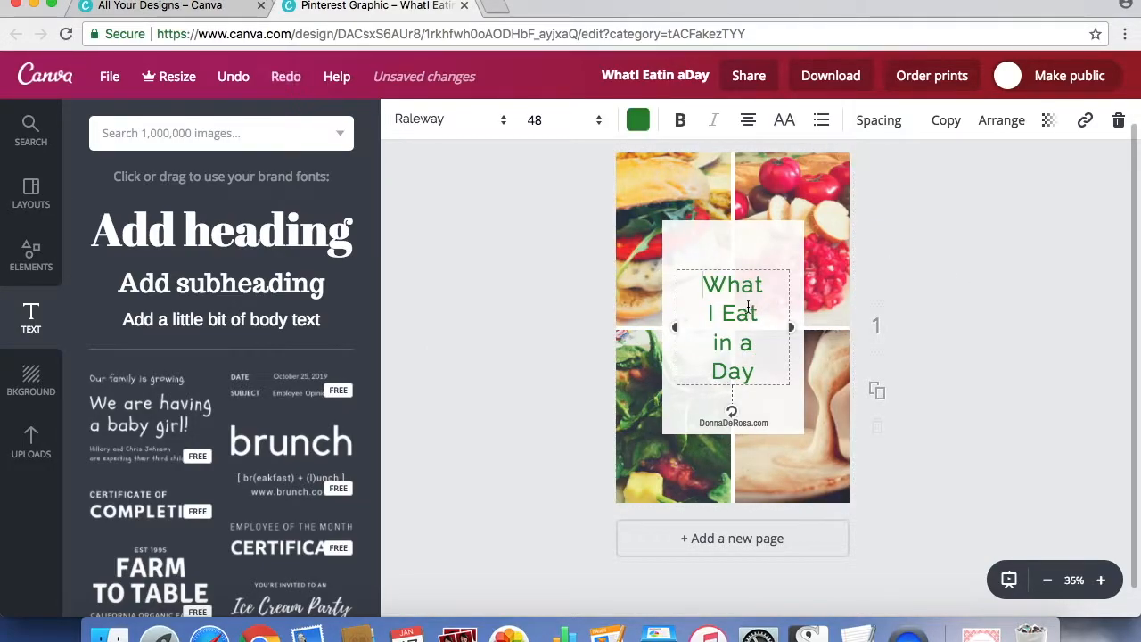
click(499, 123)
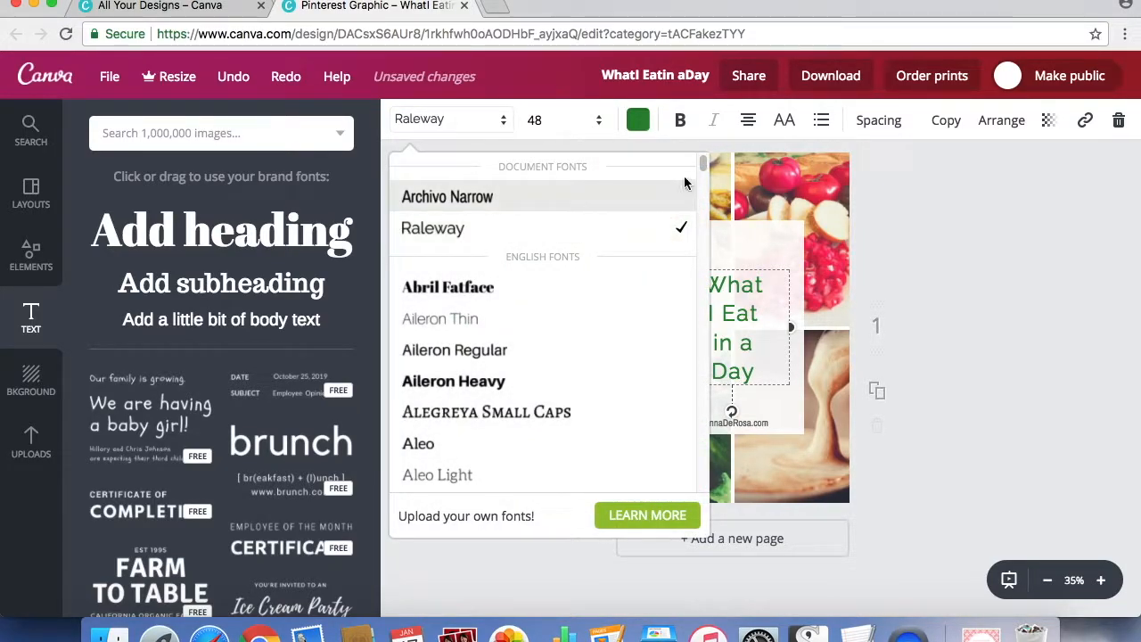
drag(702, 162, 710, 367)
click(510, 379)
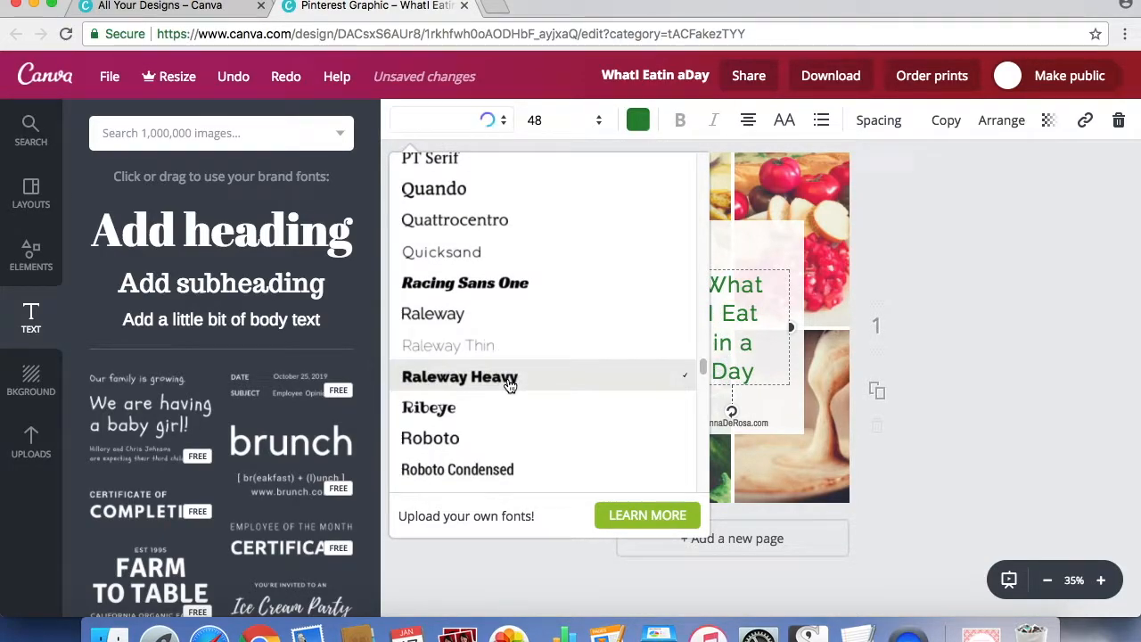
click(451, 120)
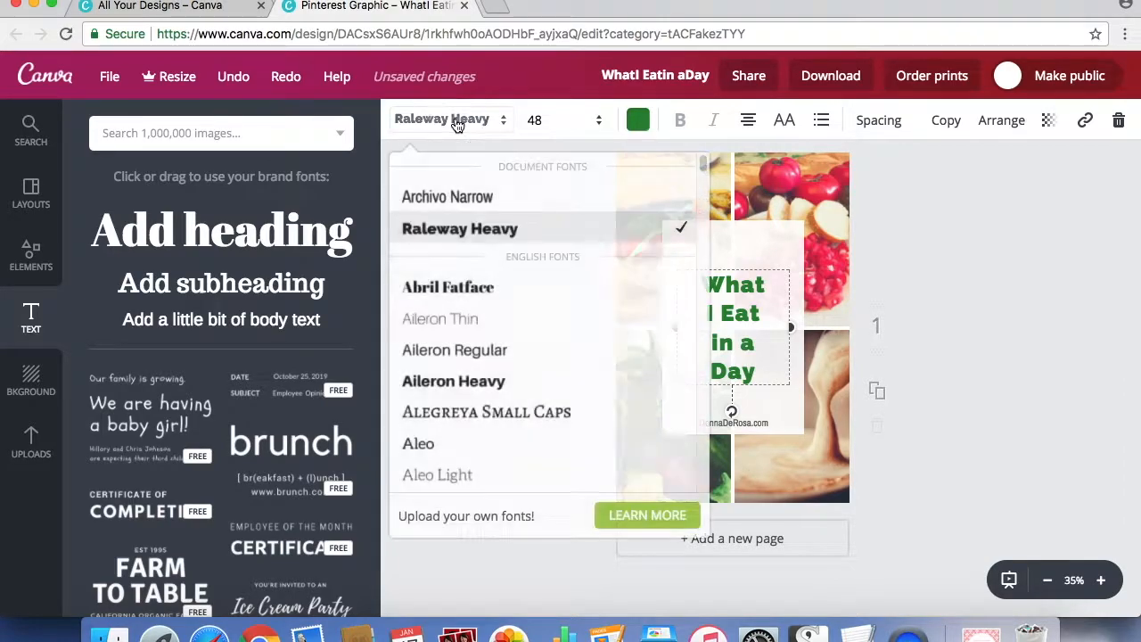
click(477, 382)
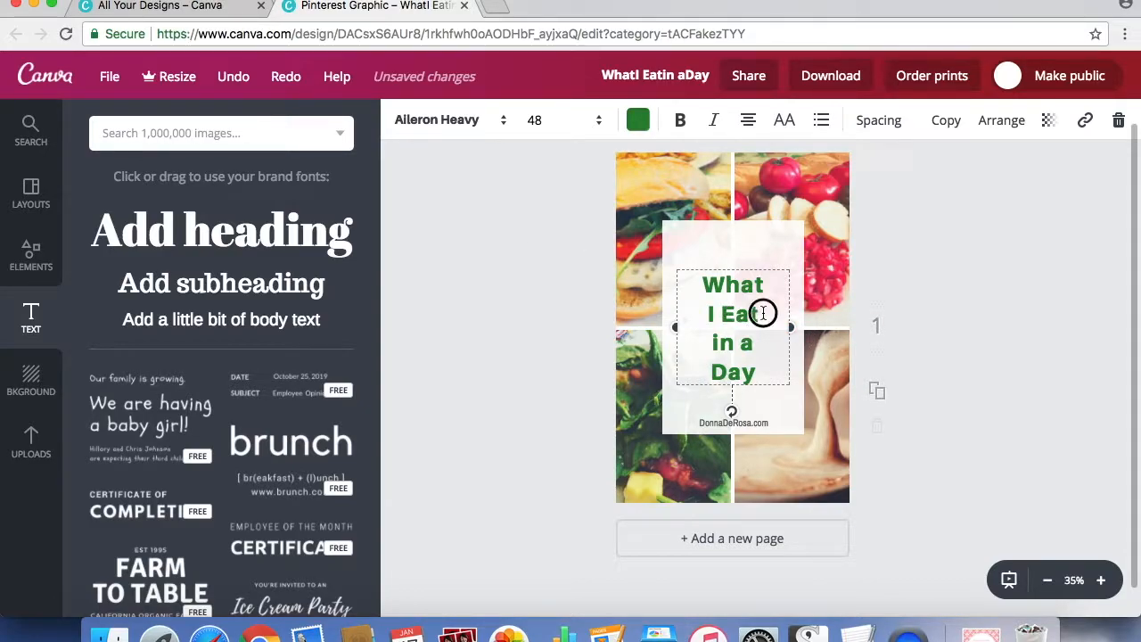
Rewrap the heading onto two lines as "What I Eat / in a Day" and move it down to the rectangle's middle.
key(BackSpace)
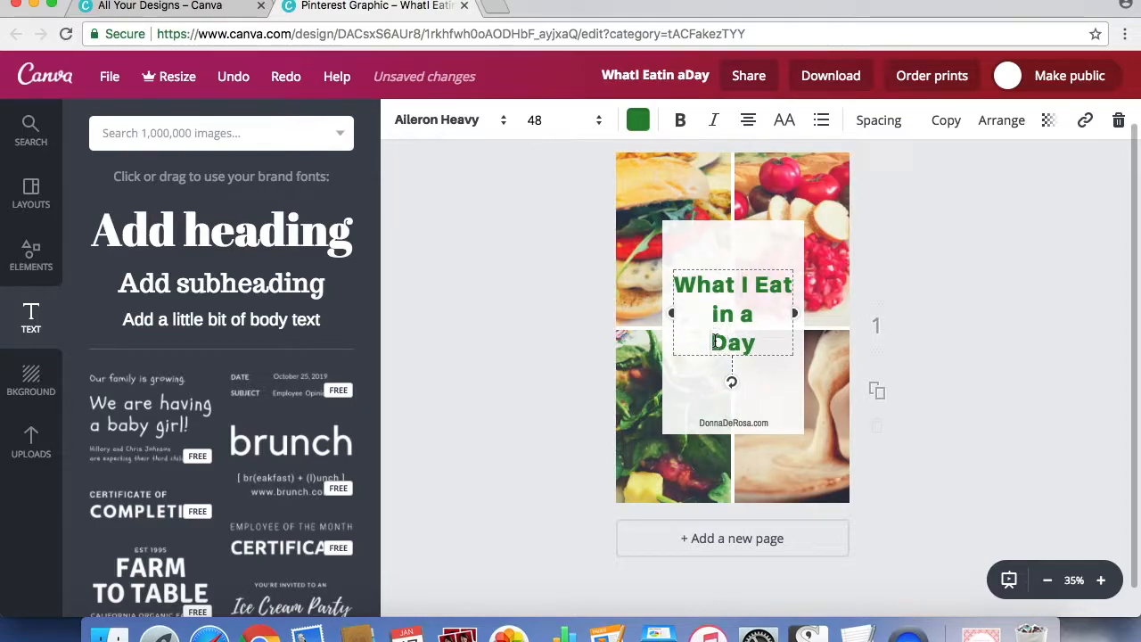
key(BackSpace)
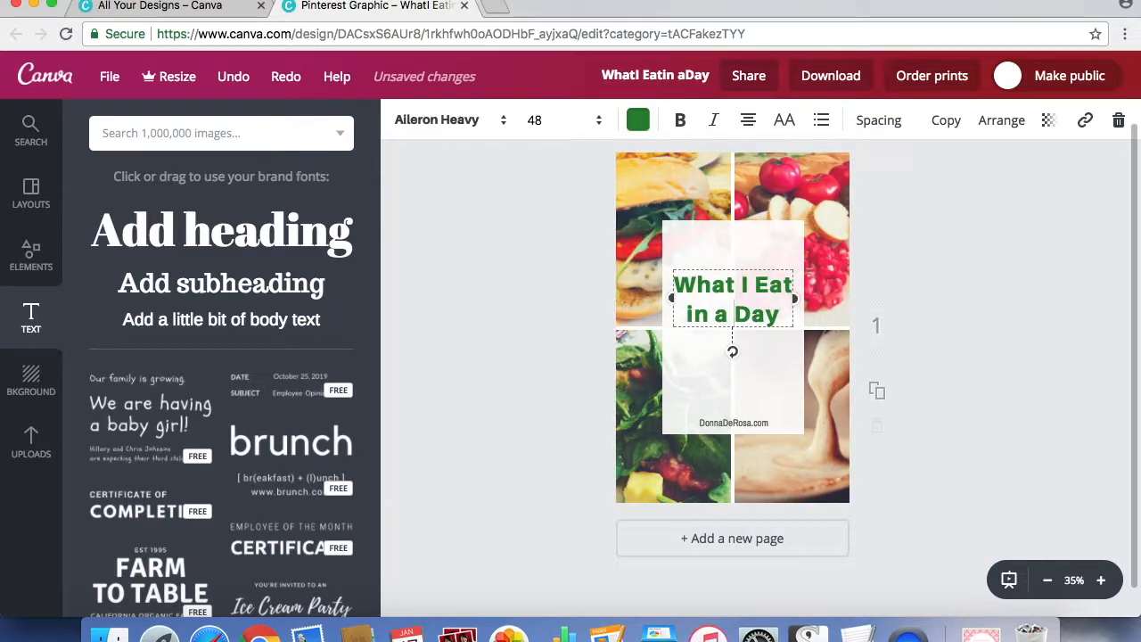
click(943, 366)
drag(759, 296, 760, 321)
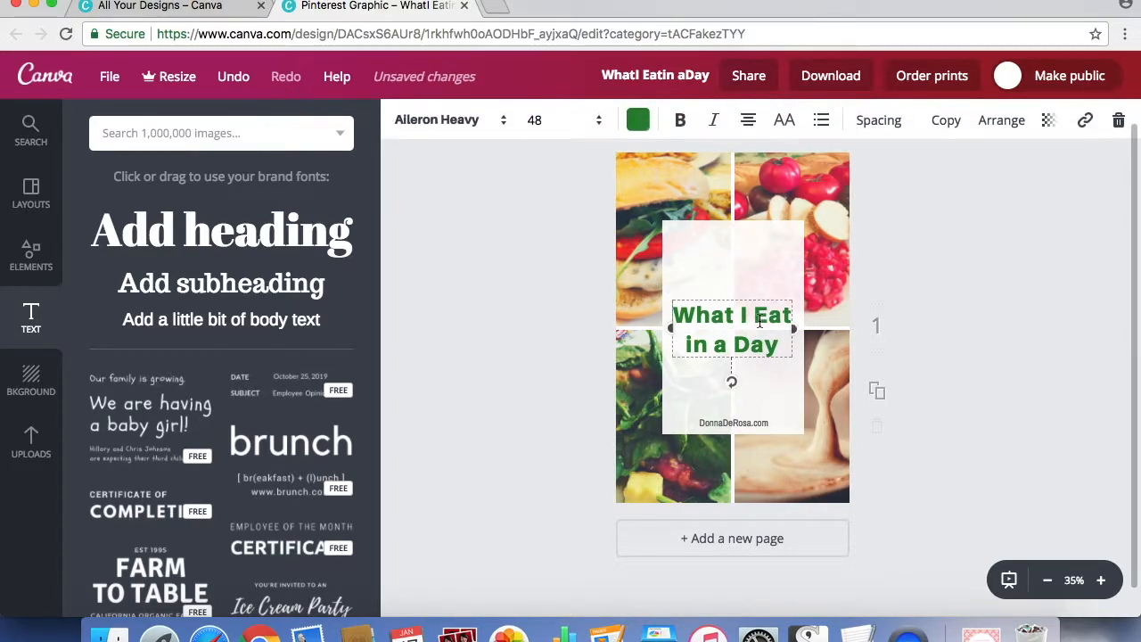
Set the two-line heading's font to Raleway.
click(471, 119)
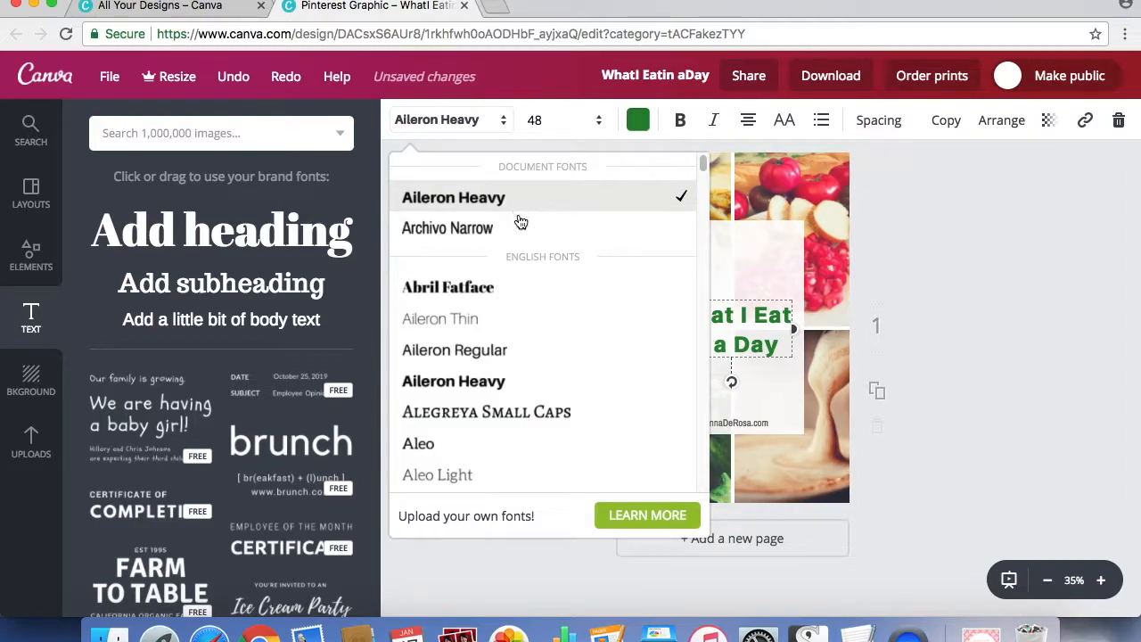
drag(702, 163, 609, 387)
click(624, 331)
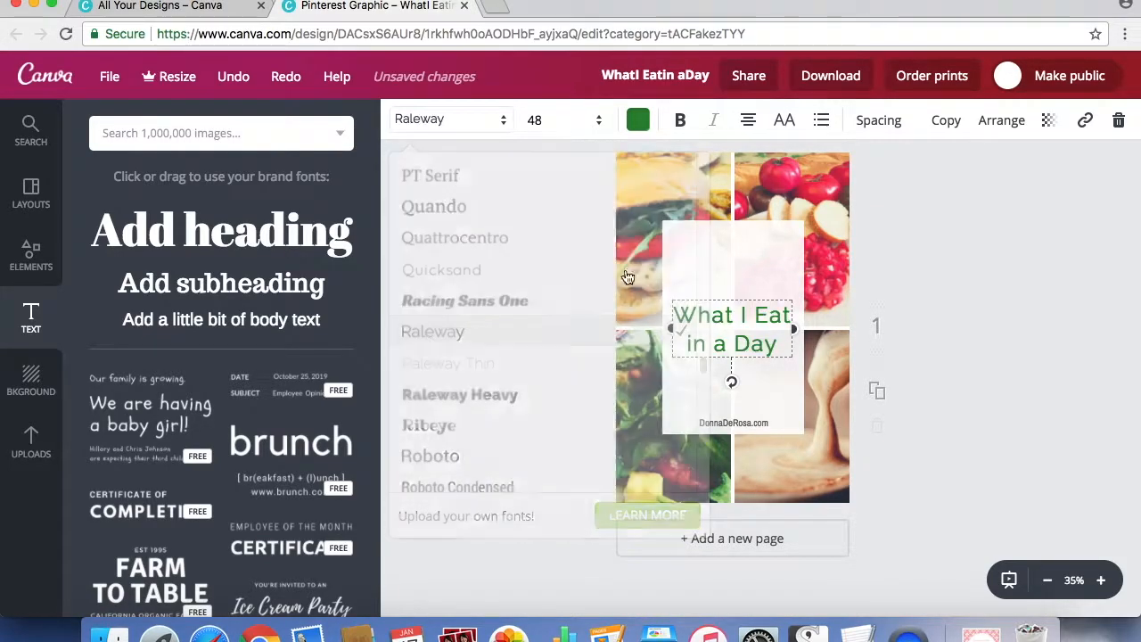
click(1079, 304)
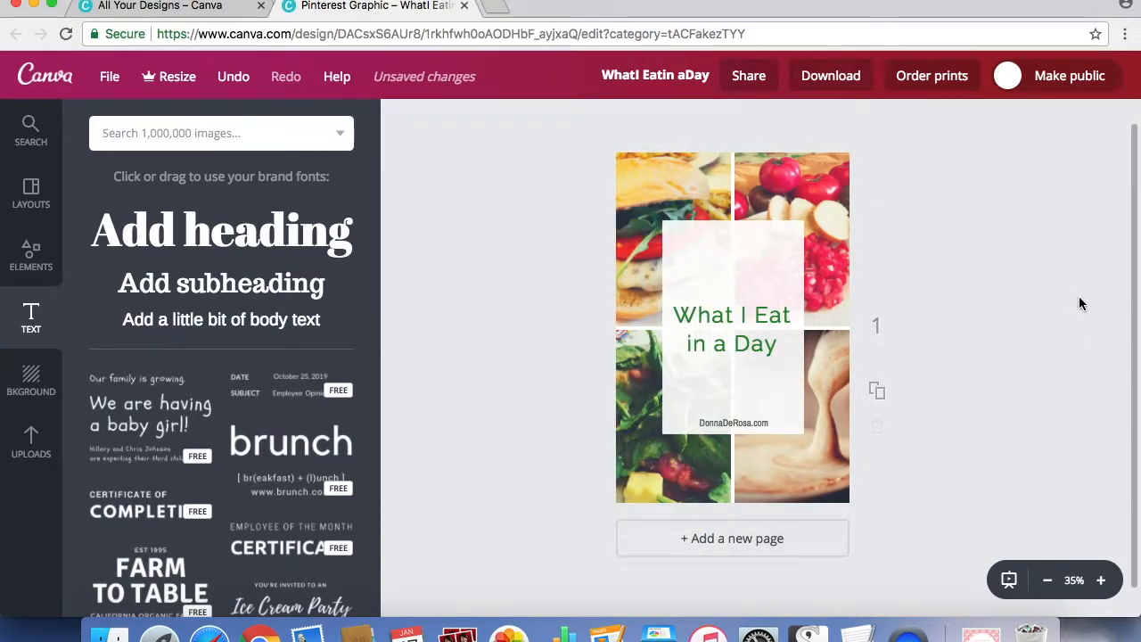
Shorten the white rectangle slightly from its upper edge and re-centre it over the photo grid.
click(737, 250)
drag(734, 221, 734, 233)
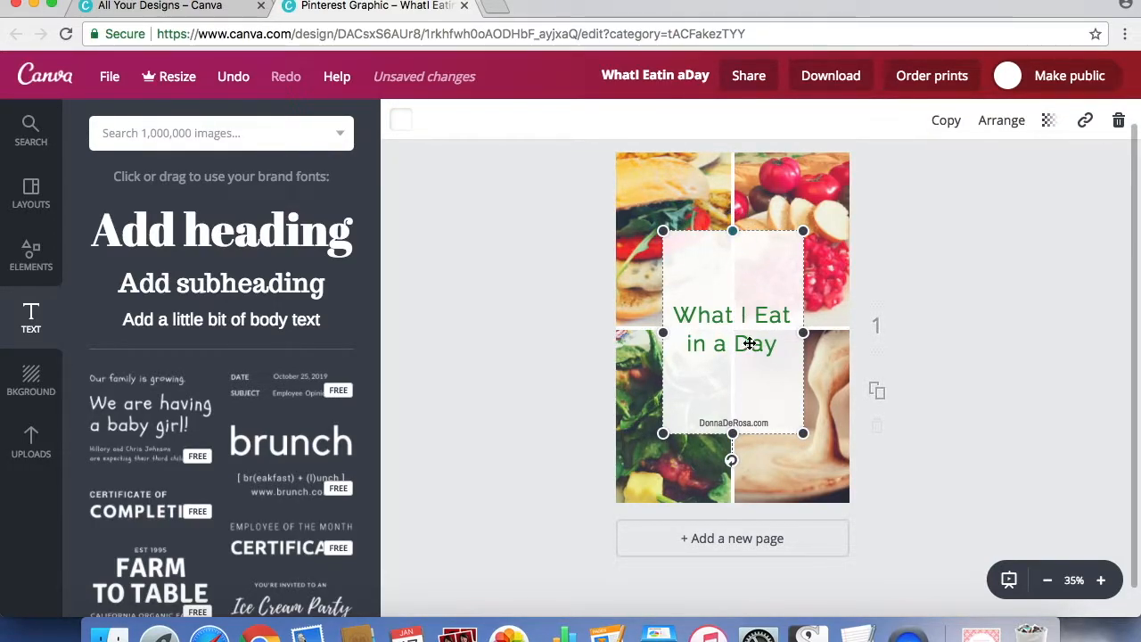
mouse_move(761, 376)
mouse_down()
mouse_move(757, 360)
mouse_move(758, 374)
mouse_up()
click(756, 423)
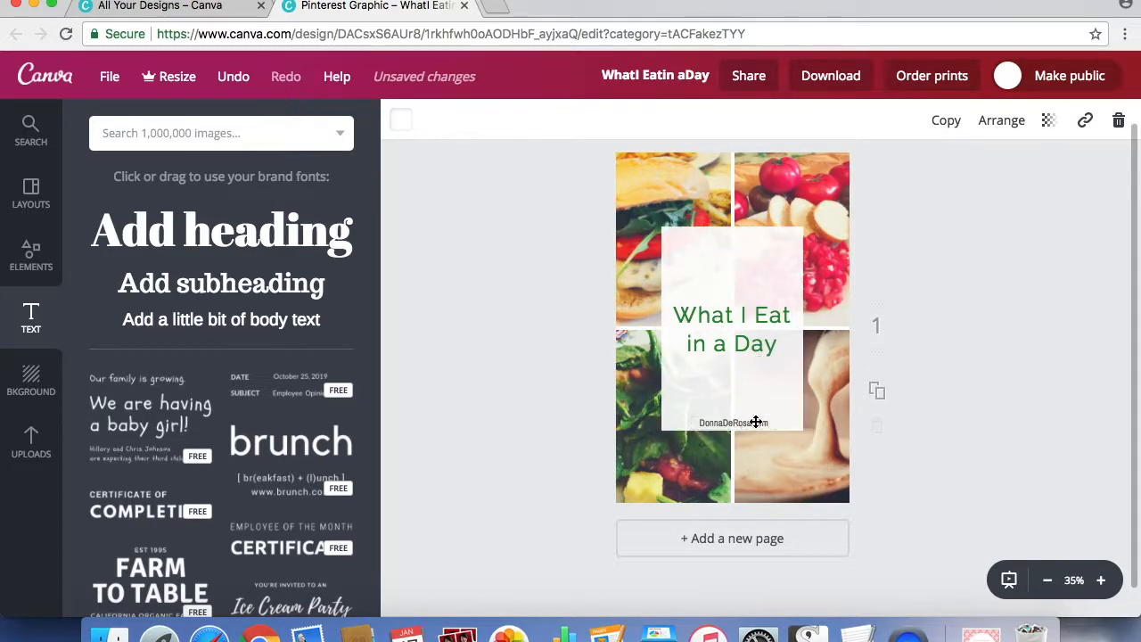
click(1021, 367)
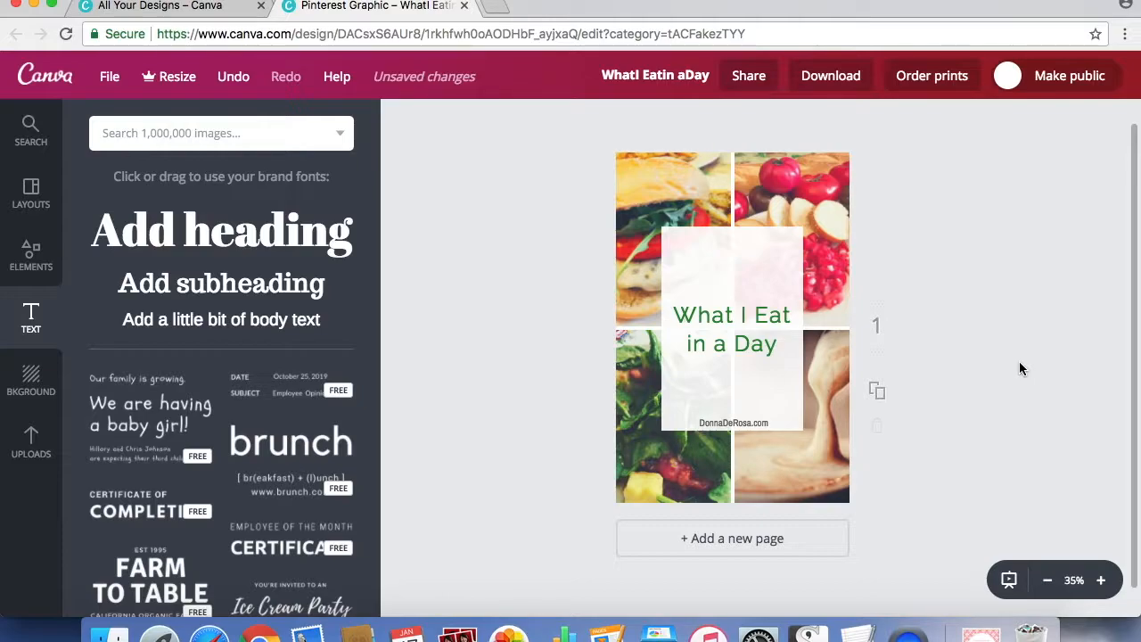
Save the finished graphic and download it as a JPG.
click(107, 77)
click(100, 230)
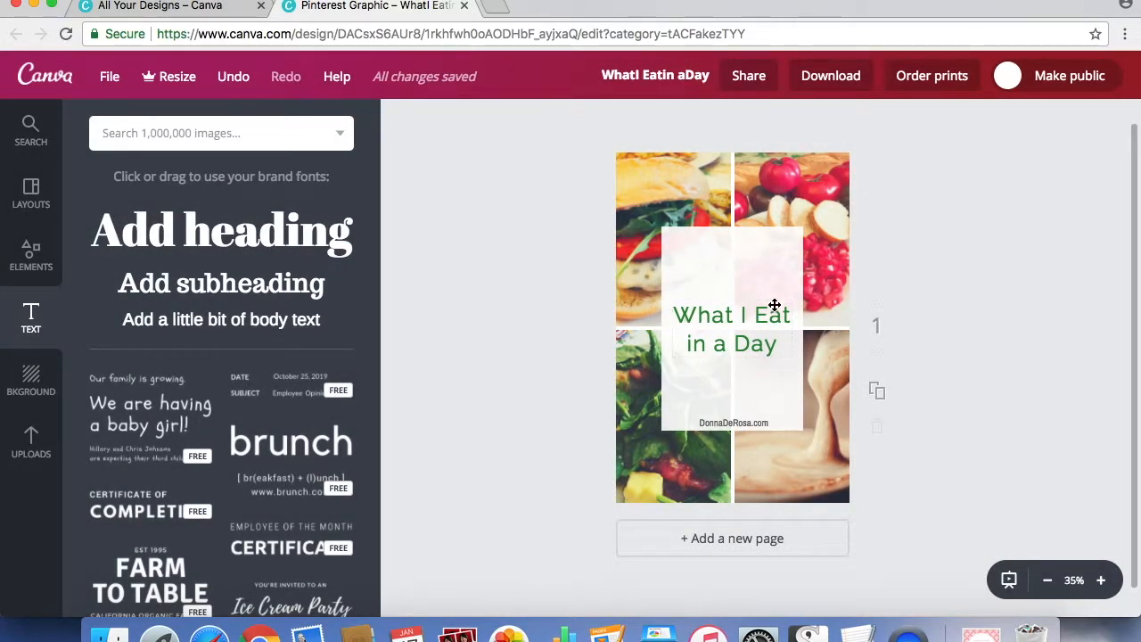
click(842, 84)
click(853, 170)
click(856, 150)
click(853, 222)
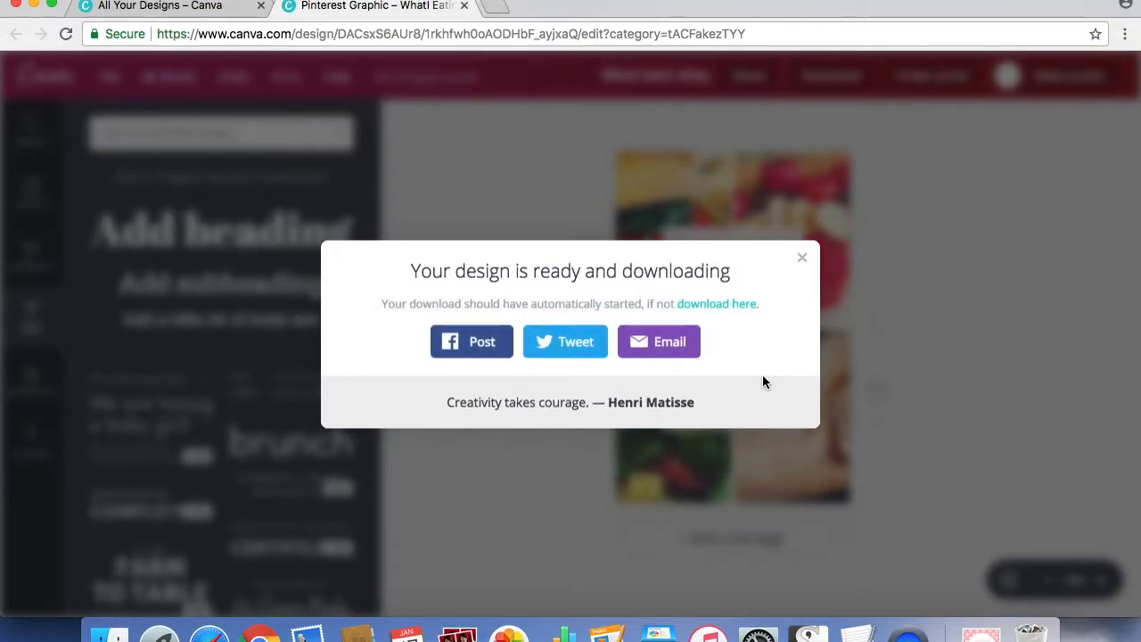
Open the downloaded JPG to examine the finished graphic, and close the preview and the download dialog.
click(87, 594)
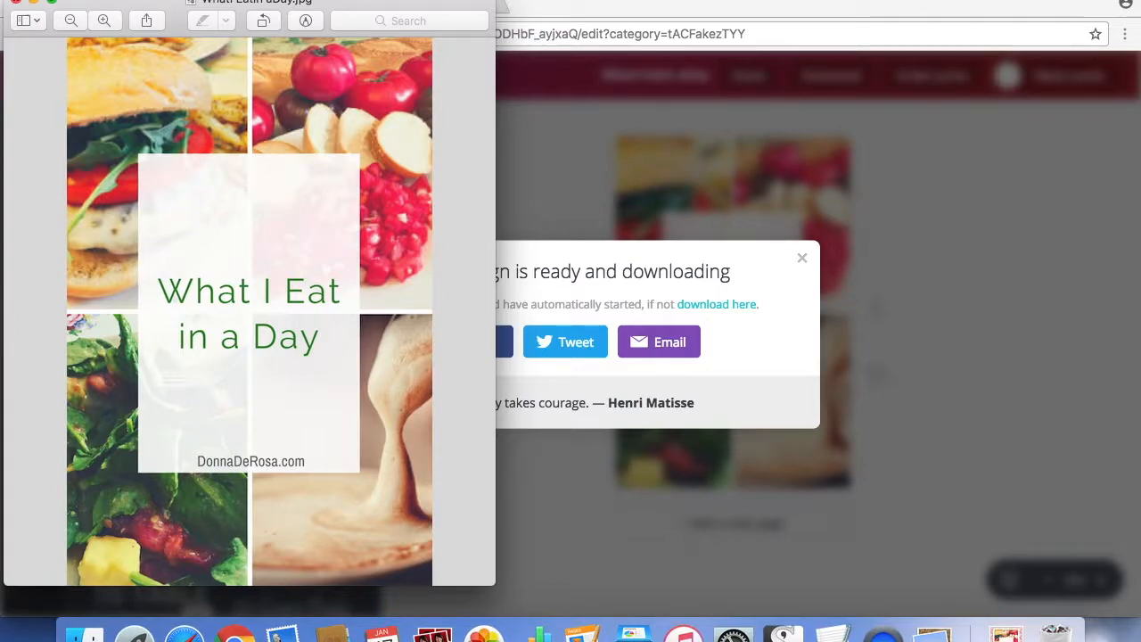
click(19, 3)
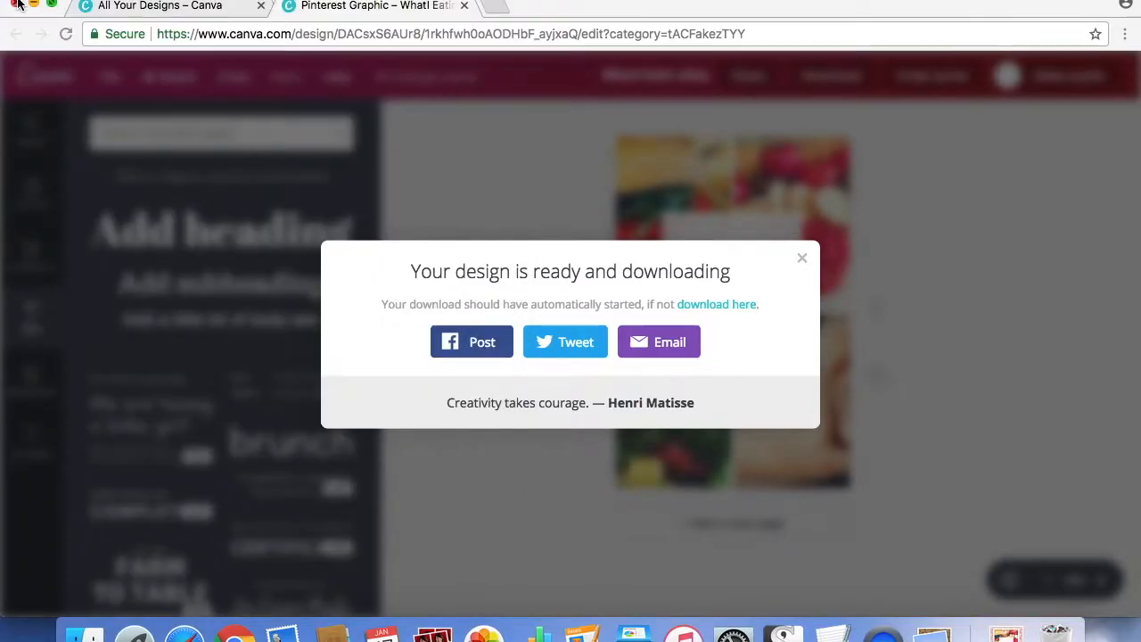
click(801, 258)
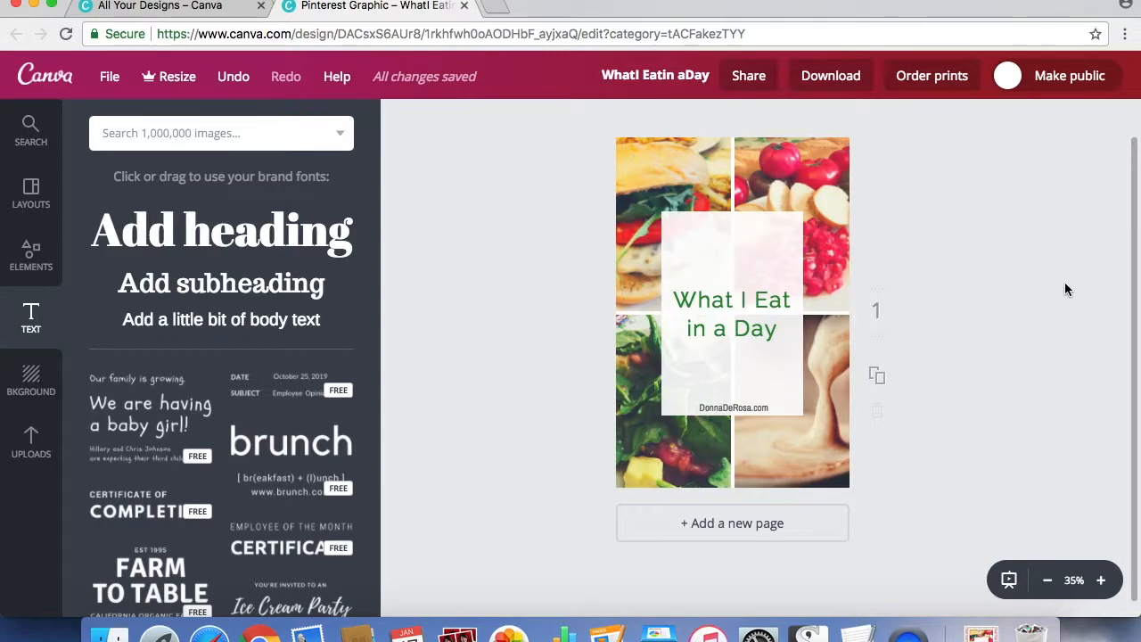
Create a new Social Media design in place of the Pinterest graphic and cover its canvas with the uploaded rose-gold foil image.
click(465, 7)
click(339, 212)
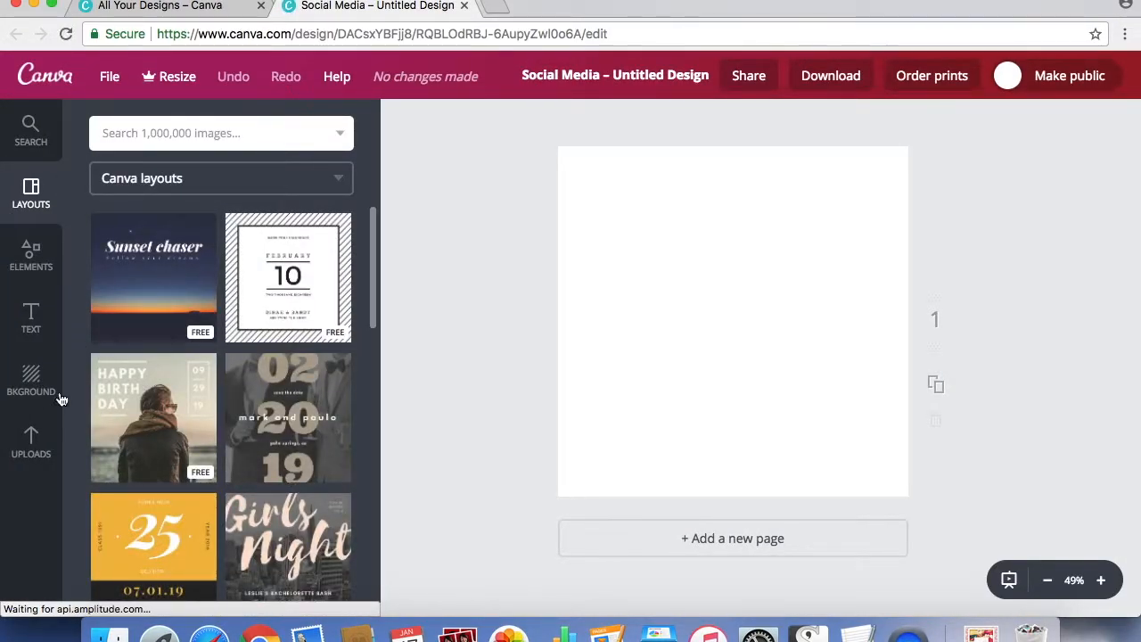
click(31, 440)
drag(372, 174, 374, 443)
drag(321, 314, 737, 260)
drag(876, 390, 990, 540)
drag(849, 389, 806, 389)
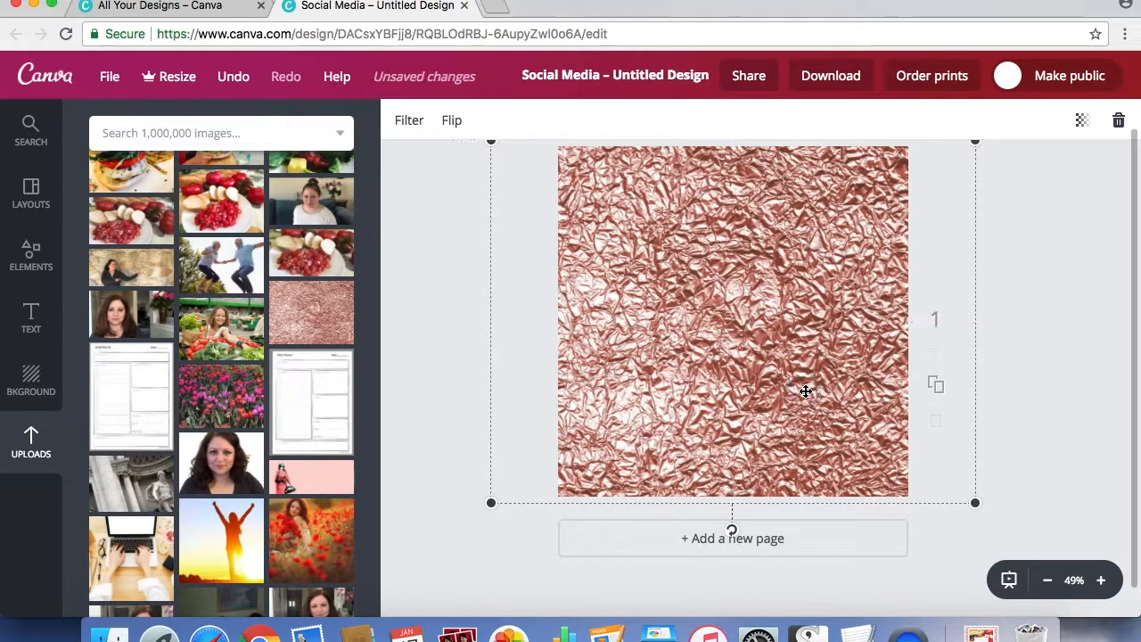
click(1040, 347)
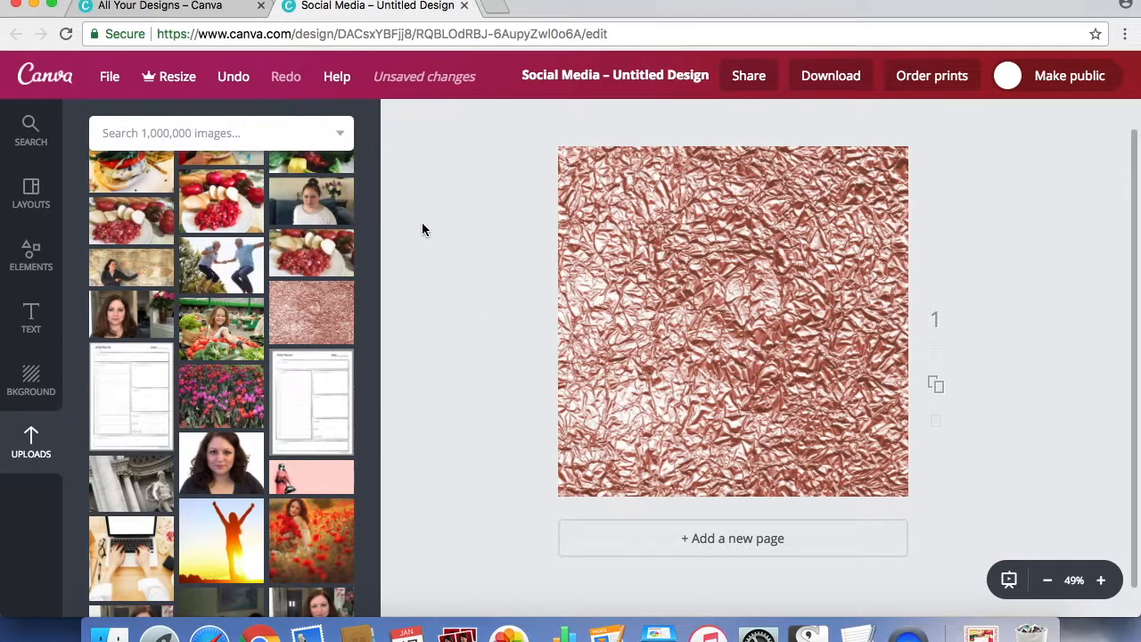
Add the solid circle with a surrounding ring from the free shapes onto the foil background.
click(32, 259)
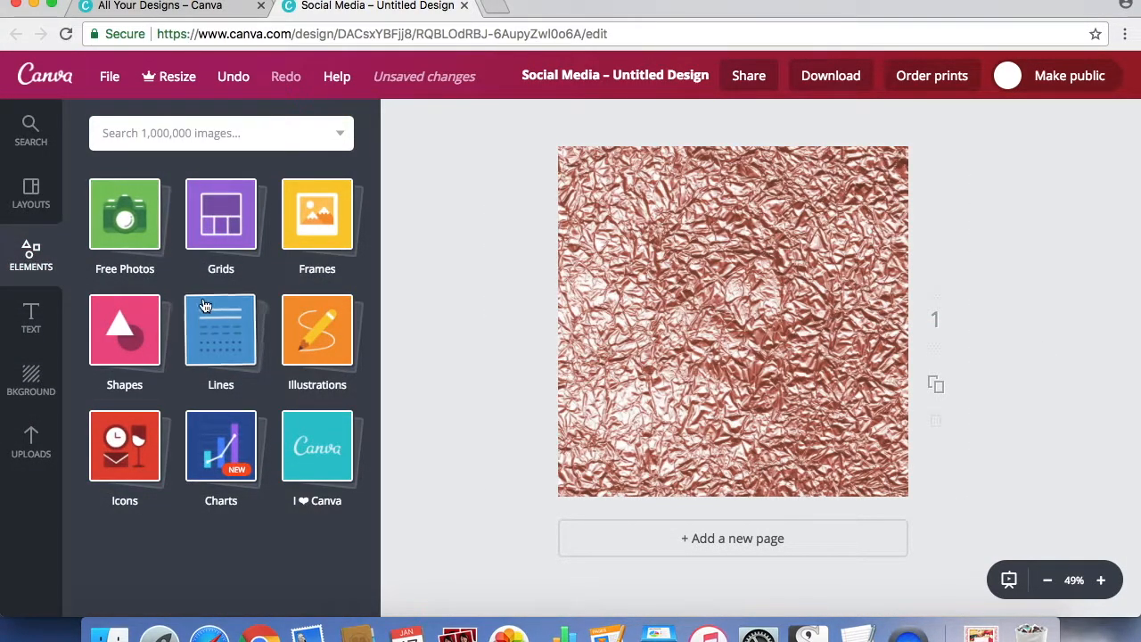
click(129, 328)
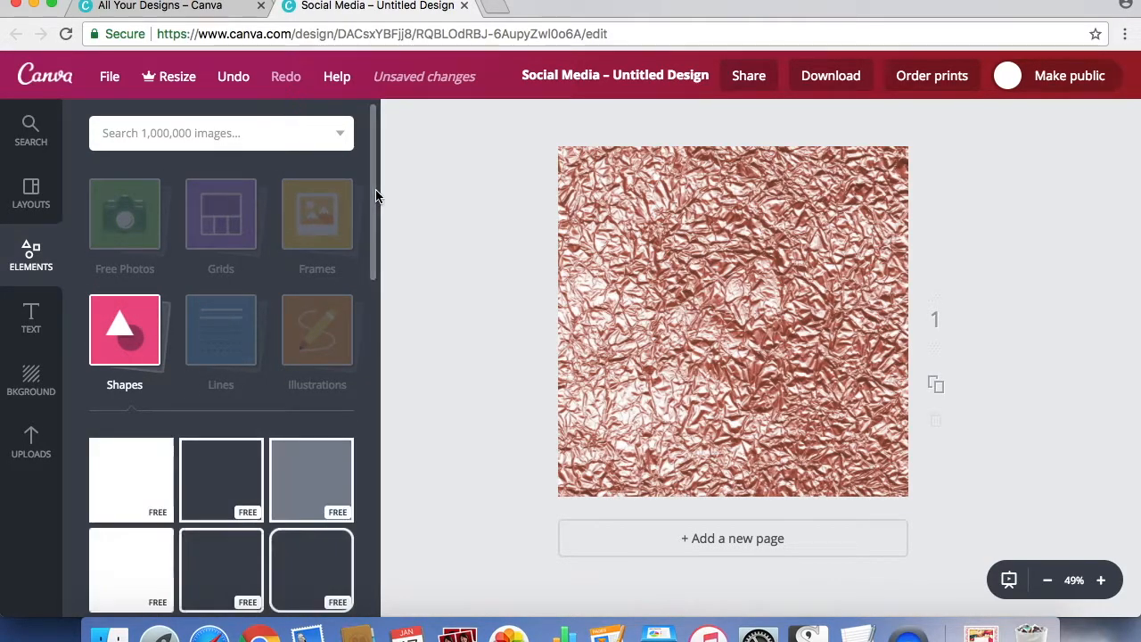
drag(374, 191, 378, 293)
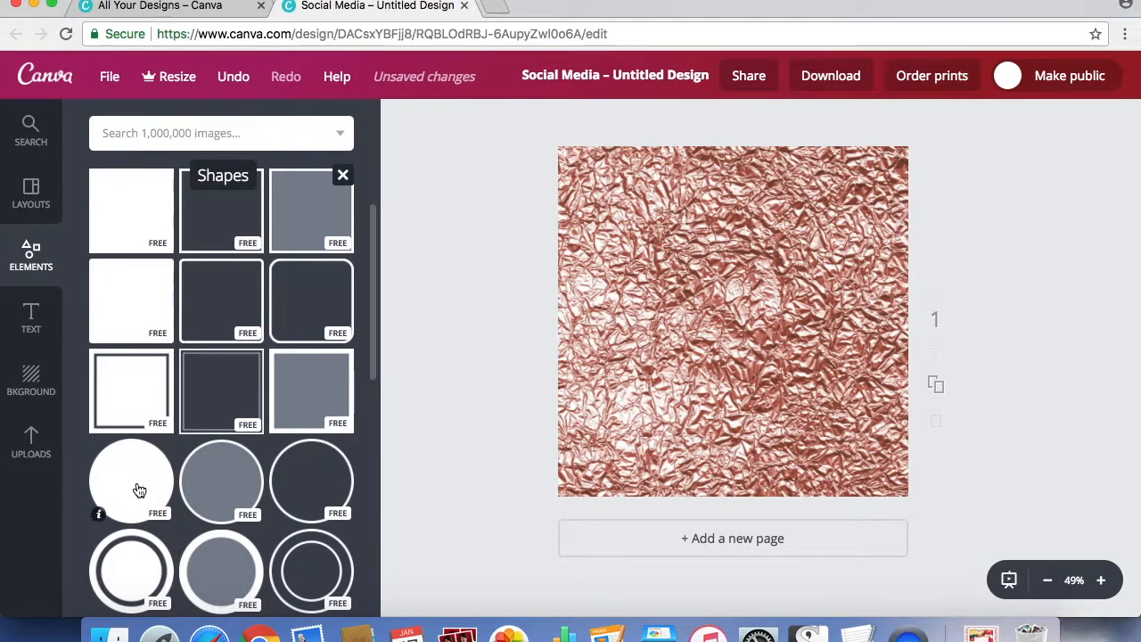
drag(375, 285, 372, 348)
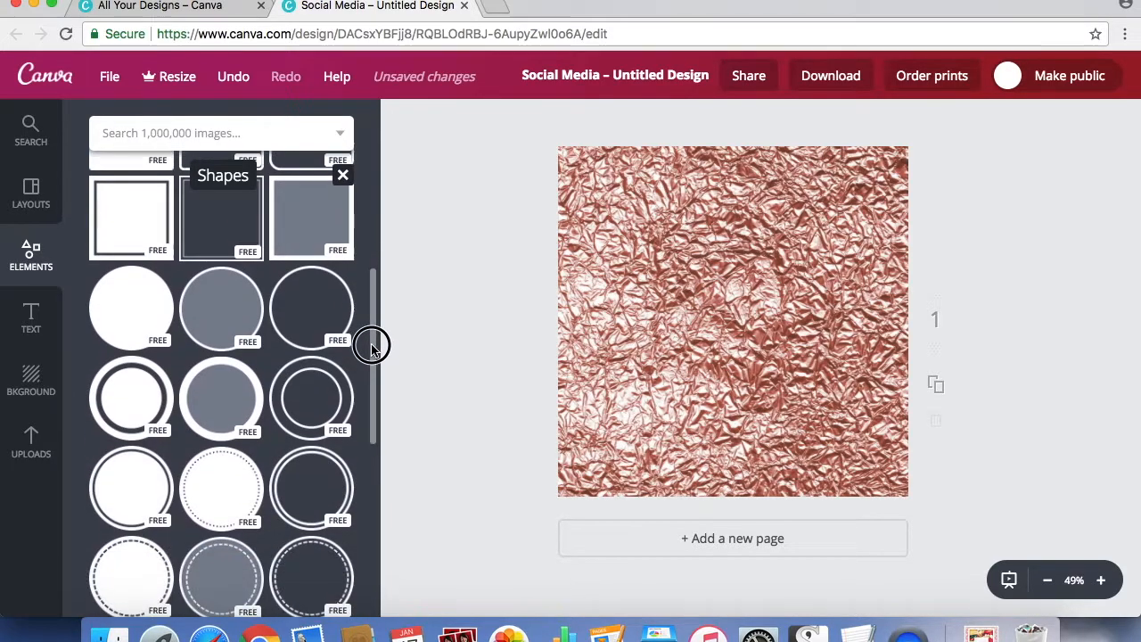
drag(98, 517, 799, 300)
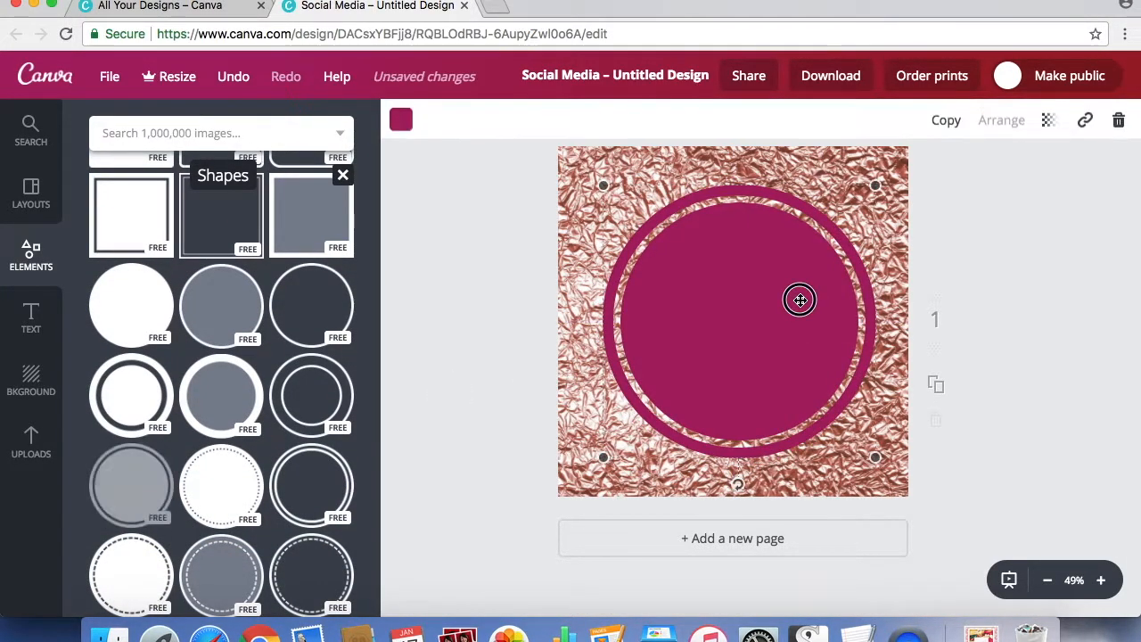
Recolour the ringed circle white, set its transparency to 93 and centre it on the canvas.
click(400, 120)
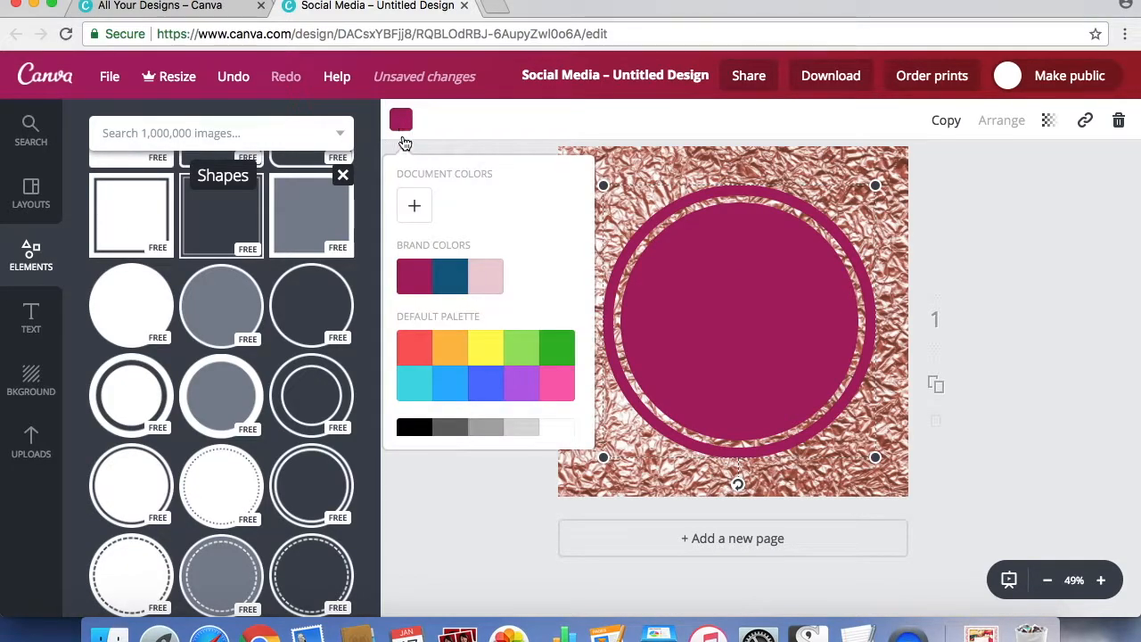
click(560, 427)
click(1049, 121)
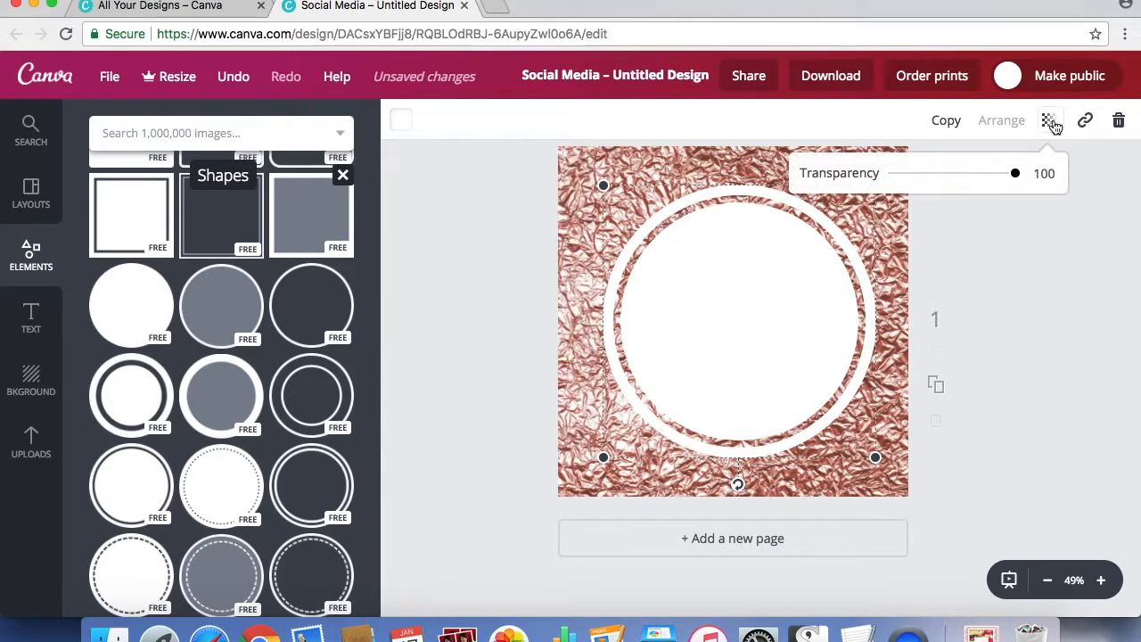
drag(1017, 176, 1006, 176)
click(1108, 333)
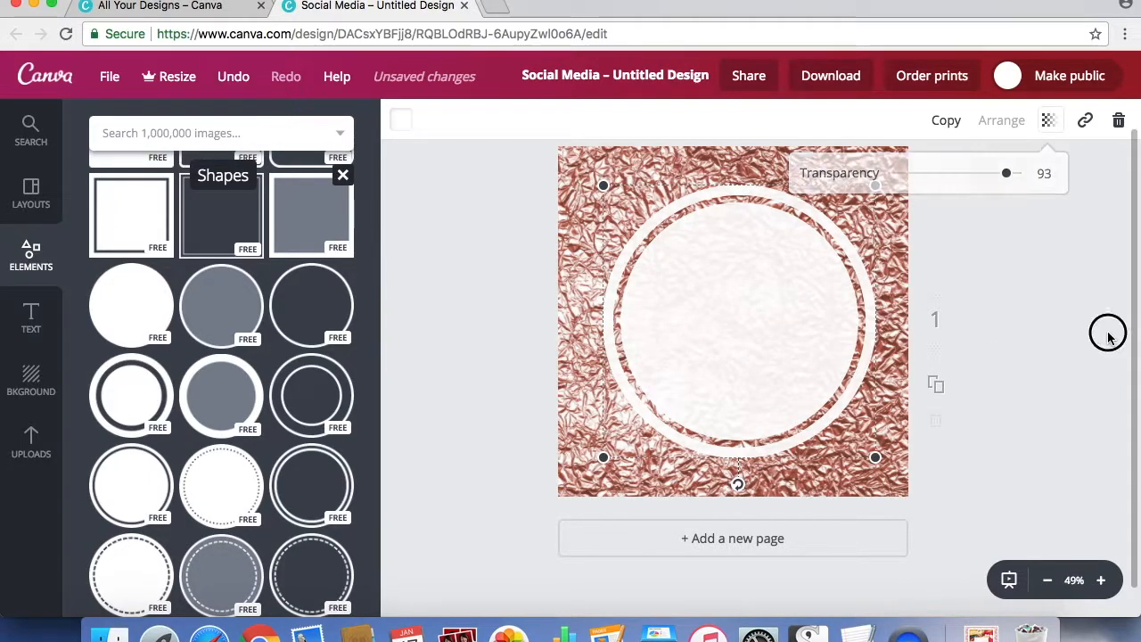
drag(789, 291, 779, 290)
click(1070, 298)
click(755, 318)
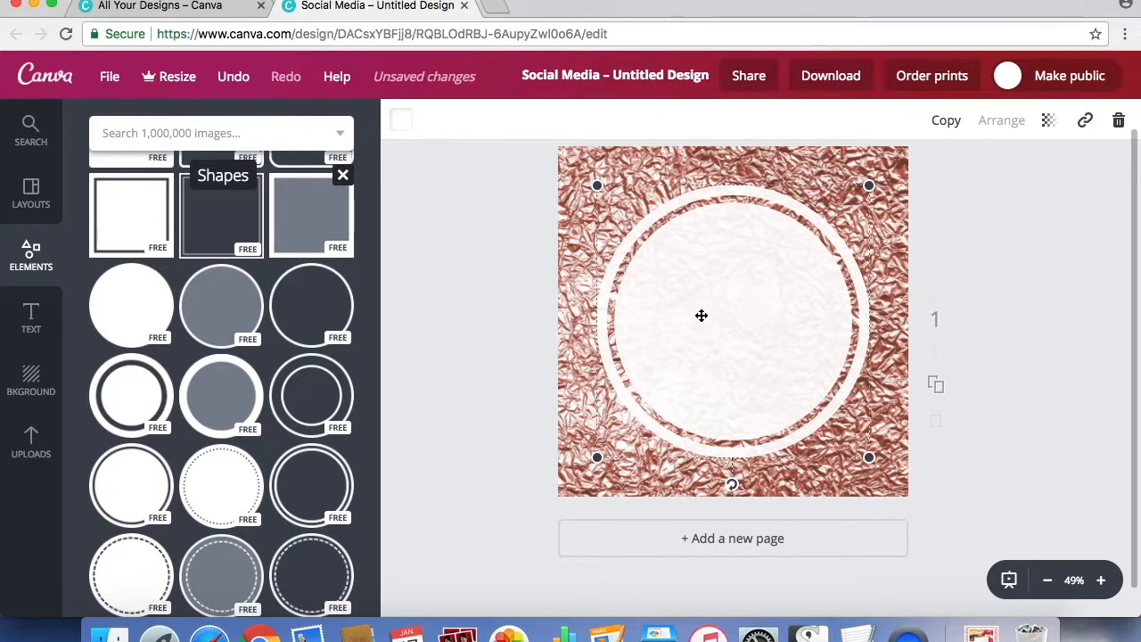
Add a heading in the upper part of the circle reading "Announcing".
click(31, 319)
drag(221, 230, 824, 288)
text(Ann)
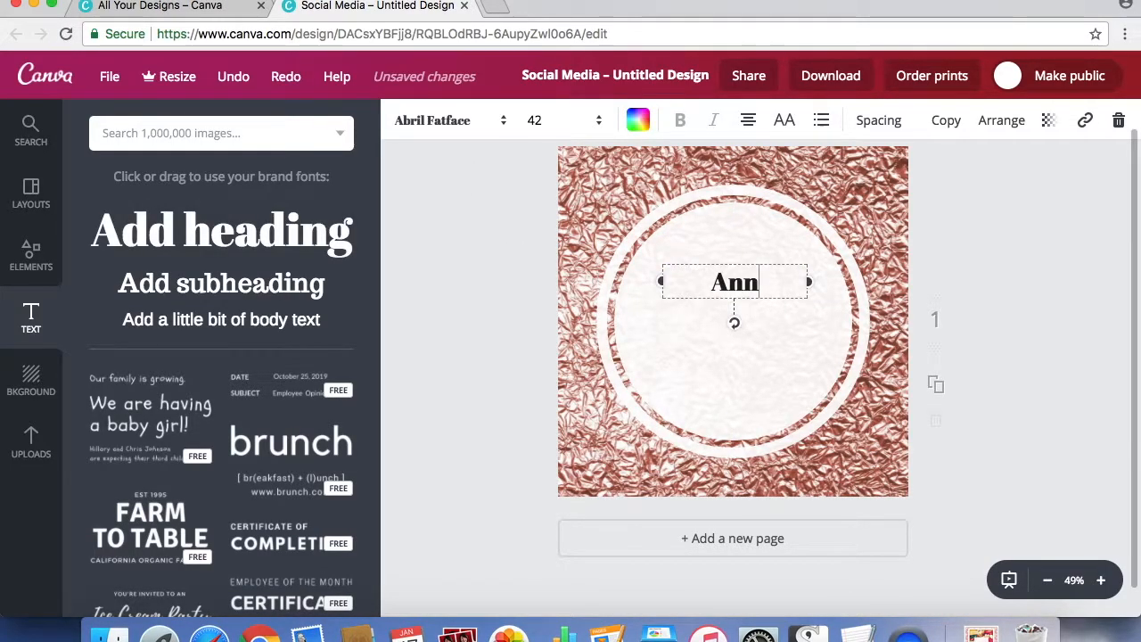
text(ouncing)
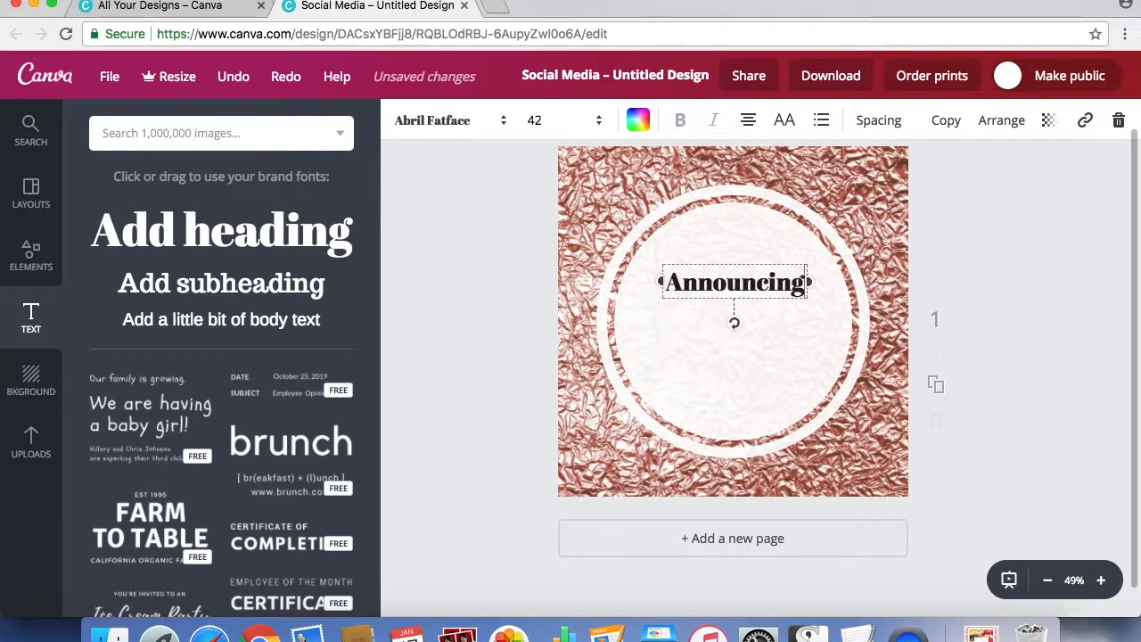
click(1000, 282)
Add a subheading below the heading reading "Our December Sale".
drag(352, 277, 839, 354)
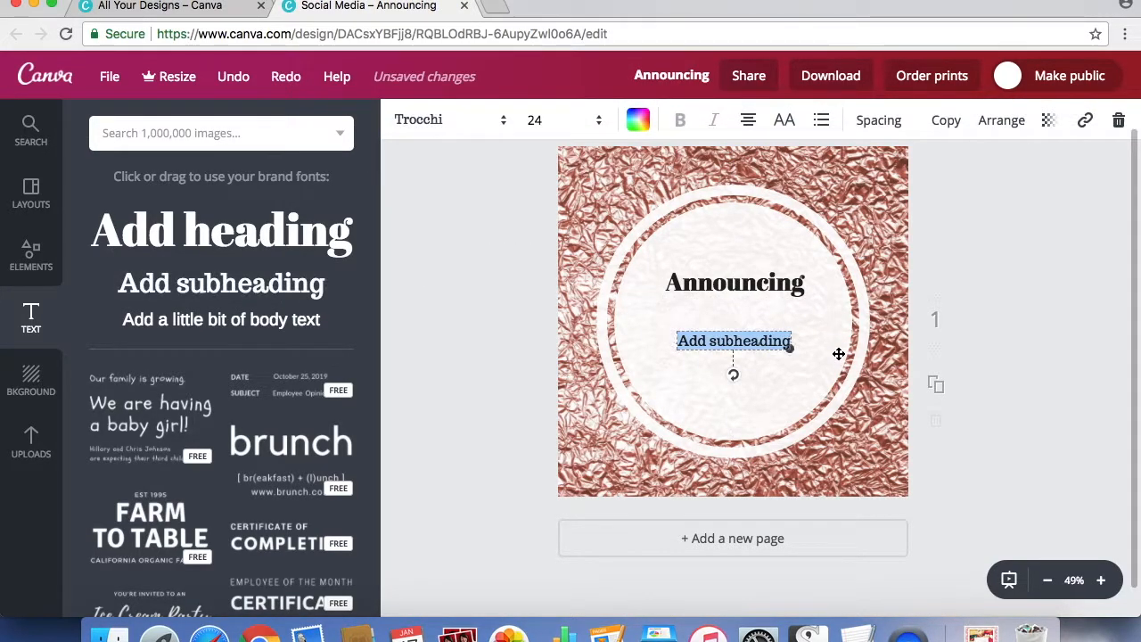
text(Our Decem)
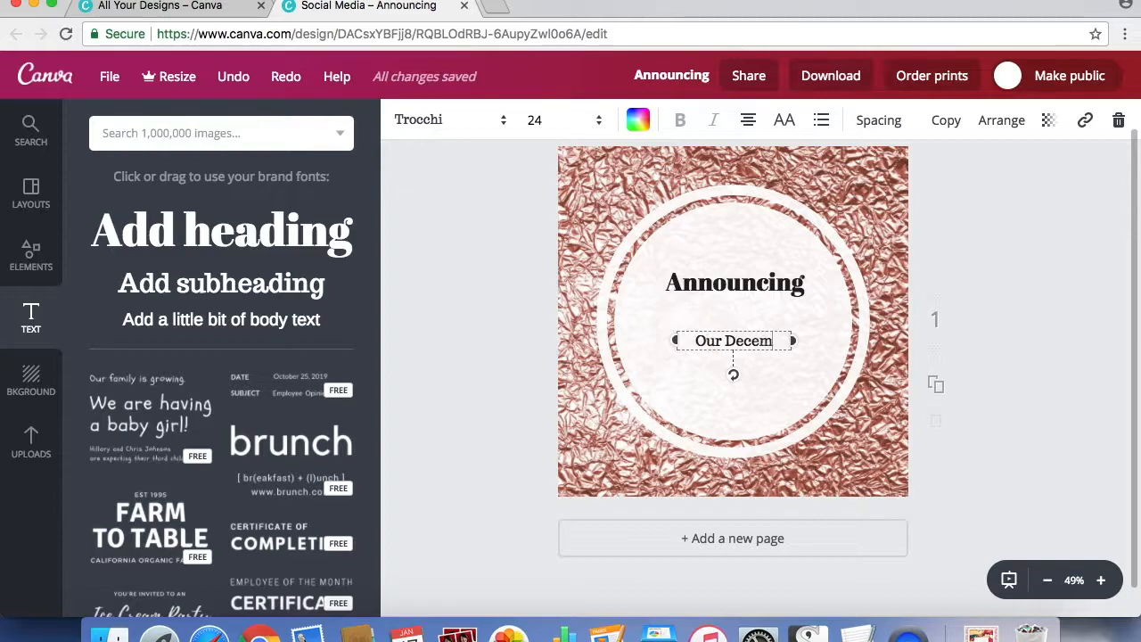
text(ber sa)
key(BackSpace)
key(BackSpace)
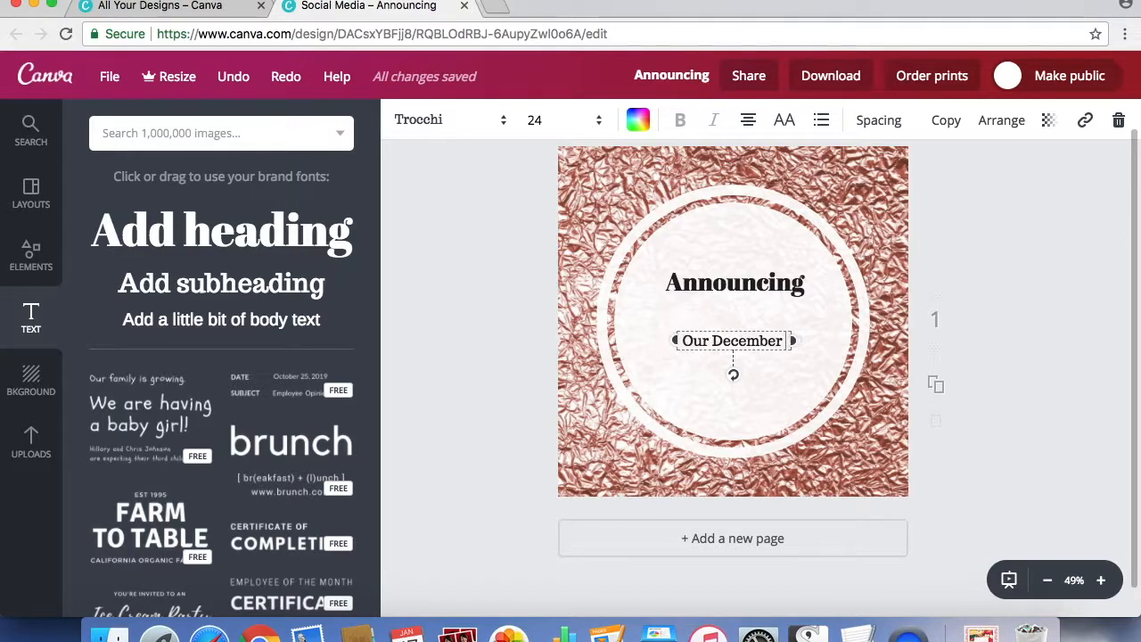
text(Sale)
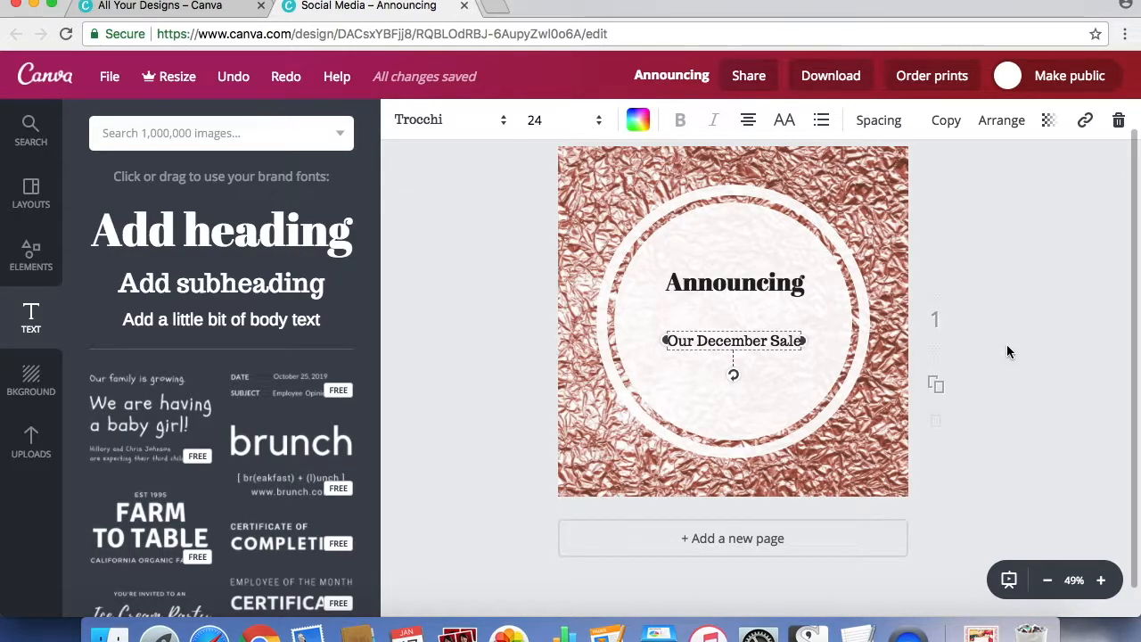
click(1008, 352)
Add another subheading in the lower part of the circle reading "Dec 14-16".
drag(223, 283, 821, 401)
text(Dec 14-16)
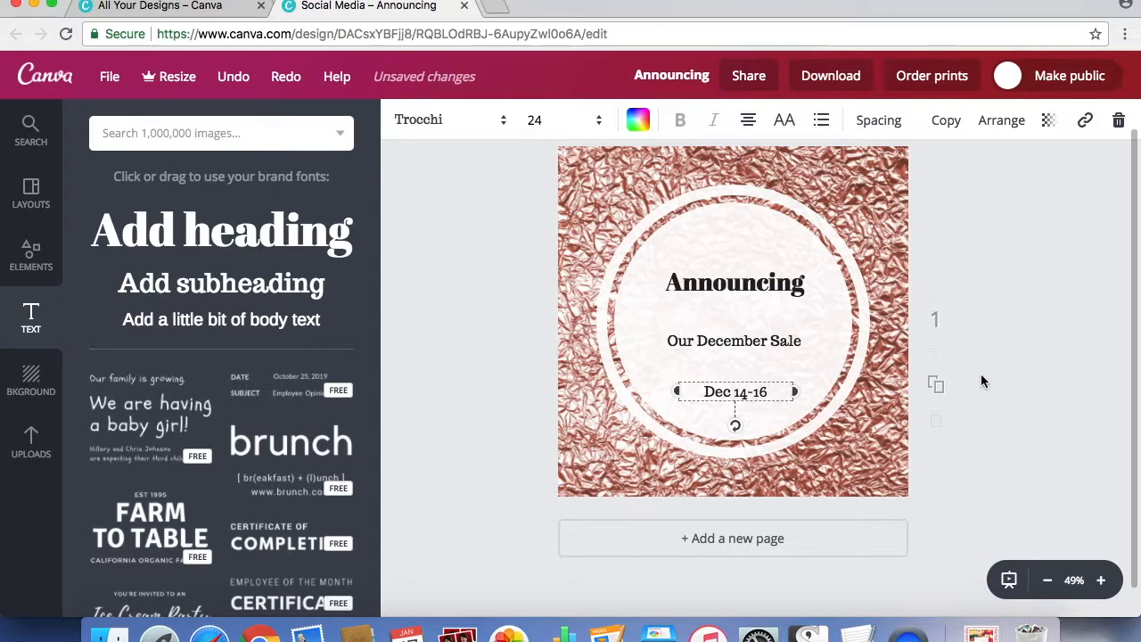
click(1023, 384)
Move the "Announcing" heading slightly up, centred in the circle, and set its font to Coming Soon.
drag(766, 284, 759, 276)
click(454, 121)
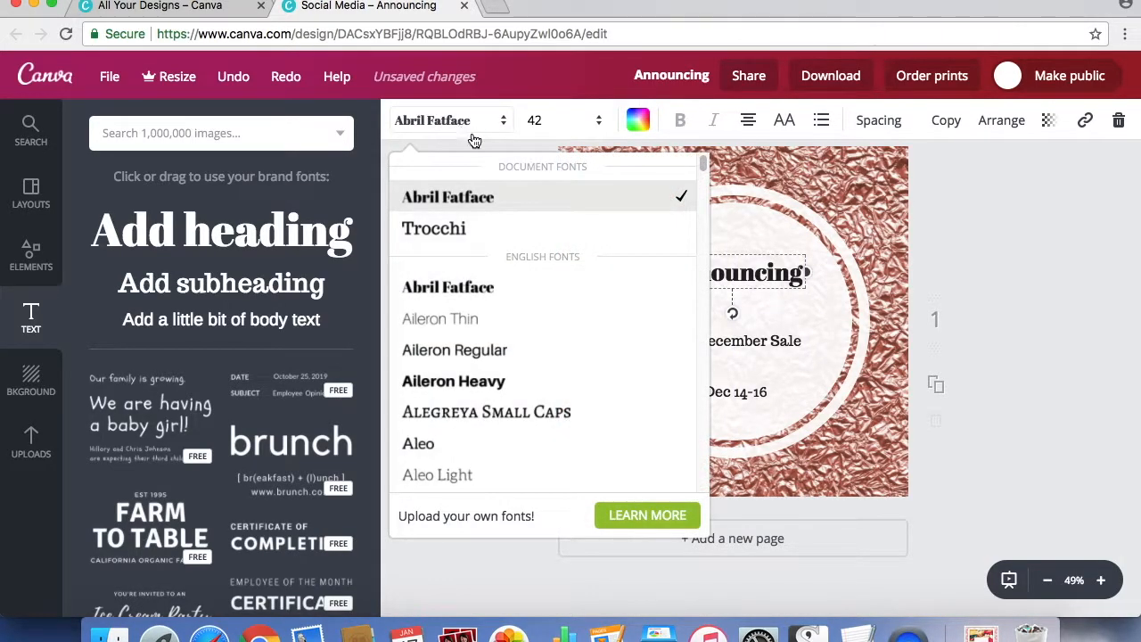
drag(704, 168, 703, 219)
click(461, 256)
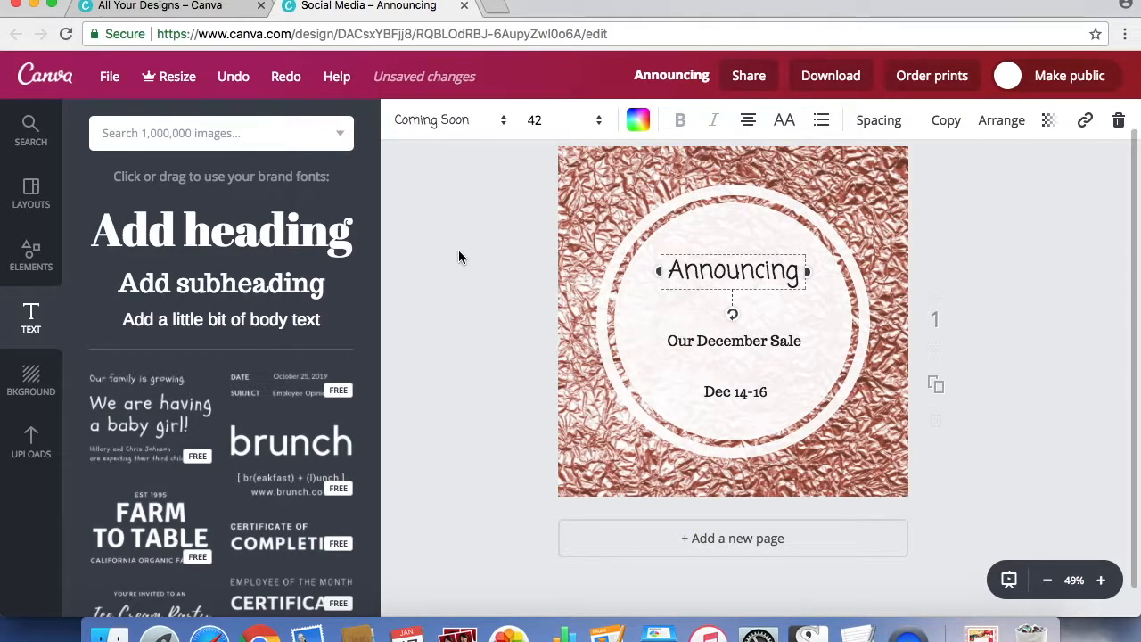
Change the font of the "Announcing" heading to Alegreya Small Caps.
click(489, 119)
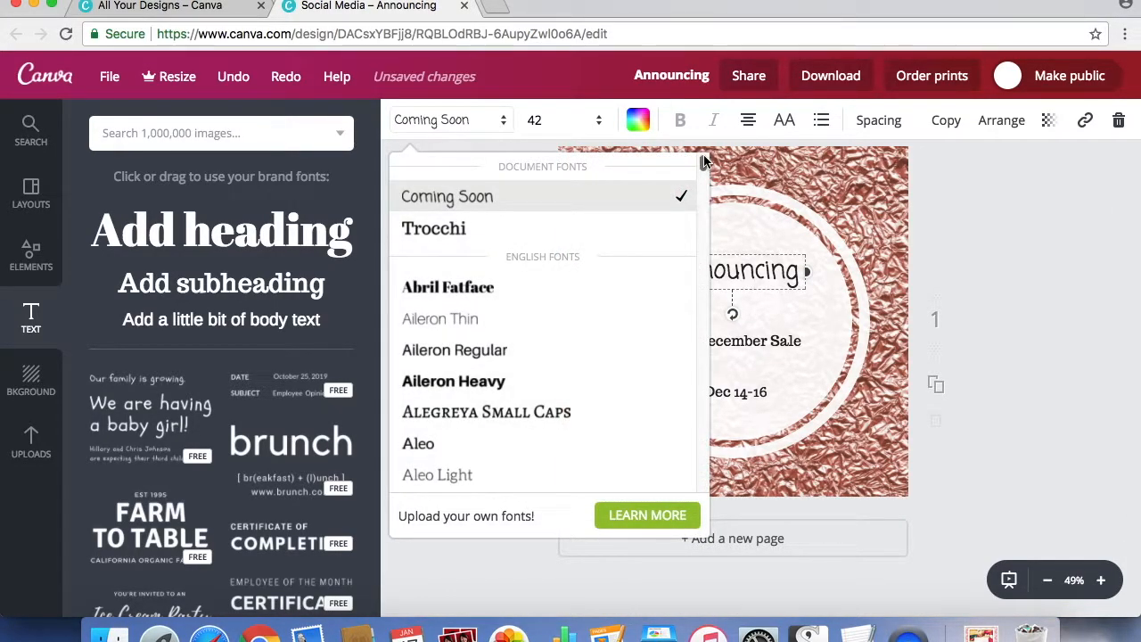
drag(703, 163, 701, 164)
click(550, 389)
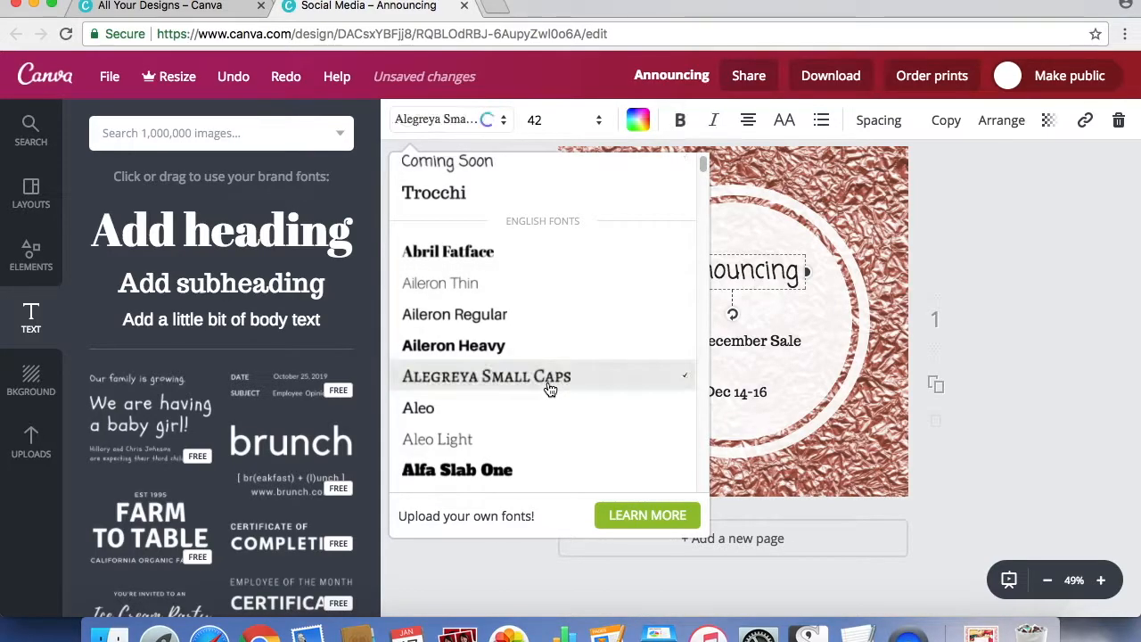
Set "Our December Sale" in Emilys Candy at size 42 and centre it closer beneath the heading.
drag(781, 353, 775, 327)
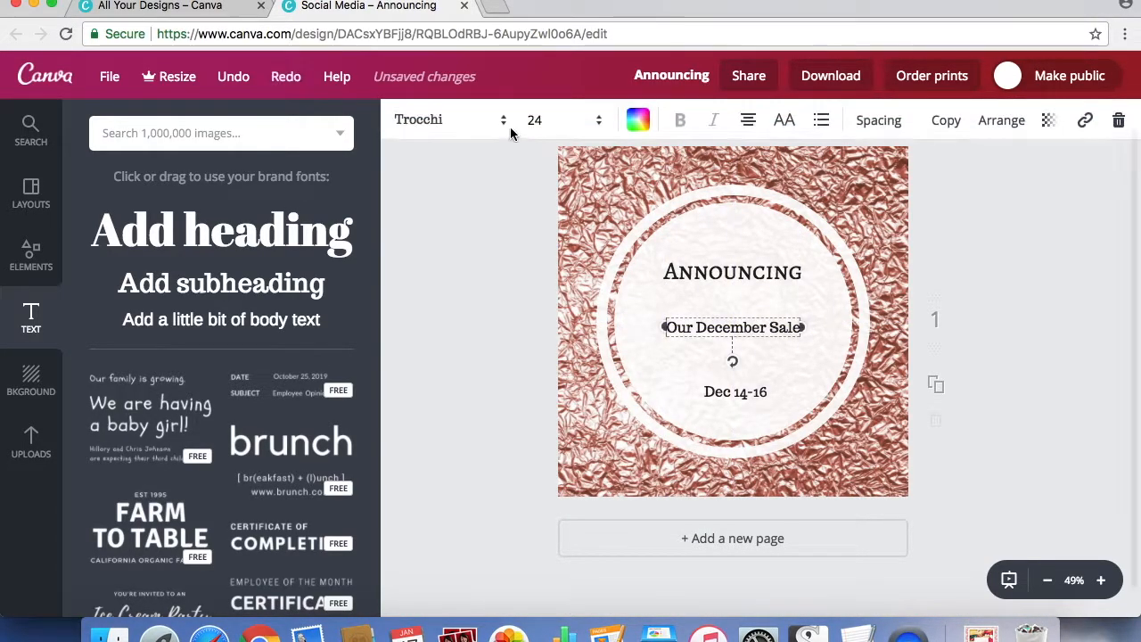
click(490, 119)
drag(701, 155, 705, 241)
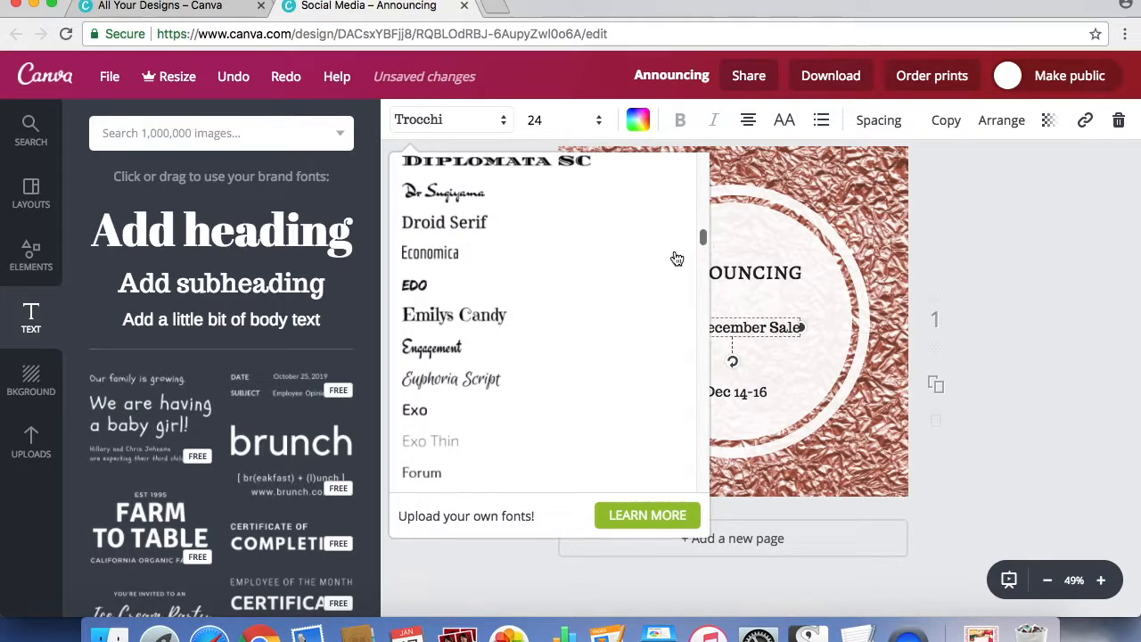
click(433, 319)
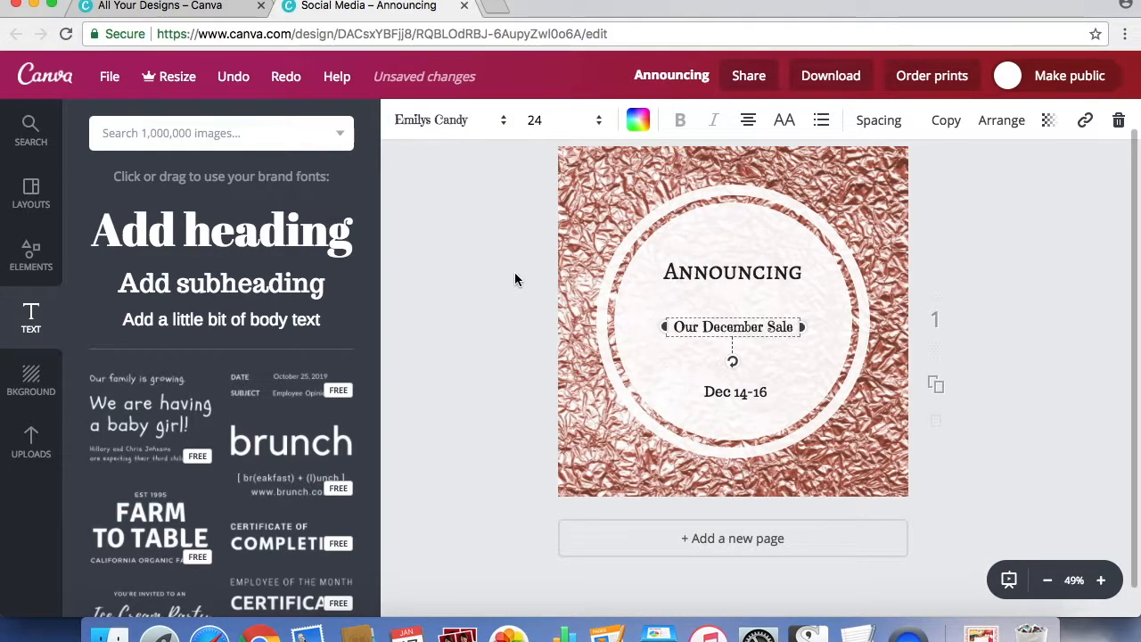
click(571, 122)
click(546, 444)
drag(818, 343, 795, 336)
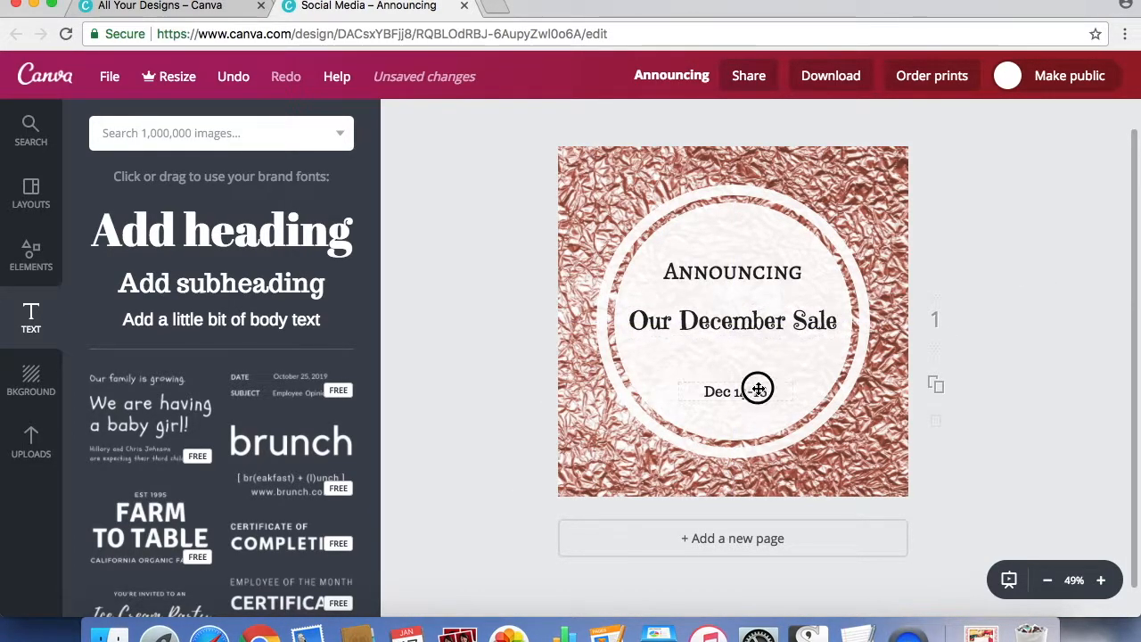
Move the "Dec 14-16" line up along the circle's centre and set its font to Alegreya Small Caps.
drag(758, 391, 758, 378)
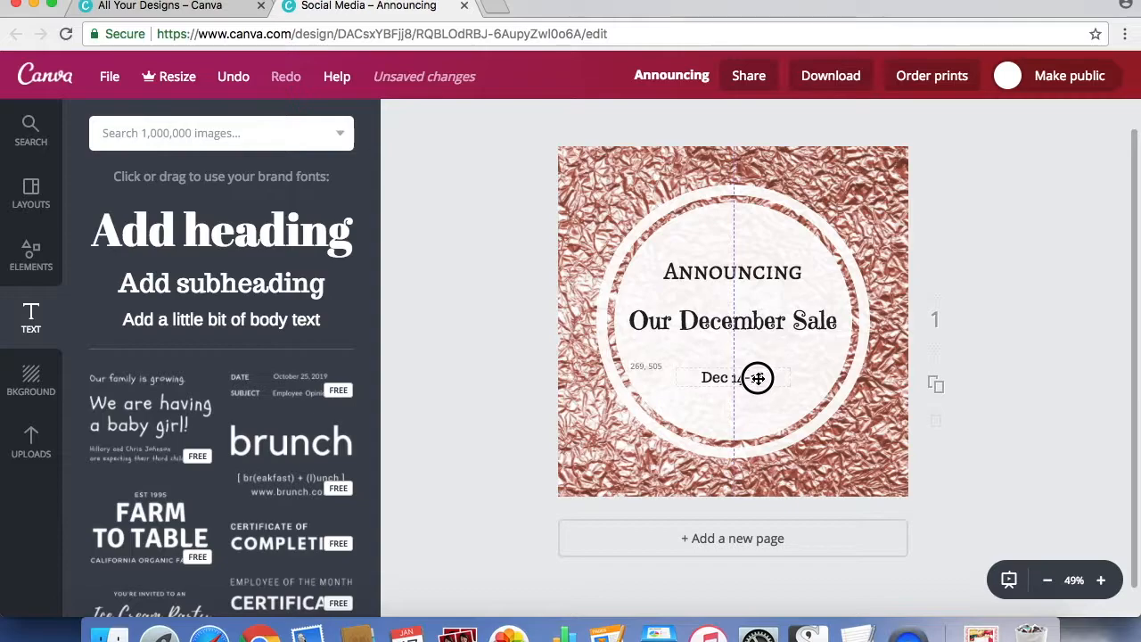
click(741, 270)
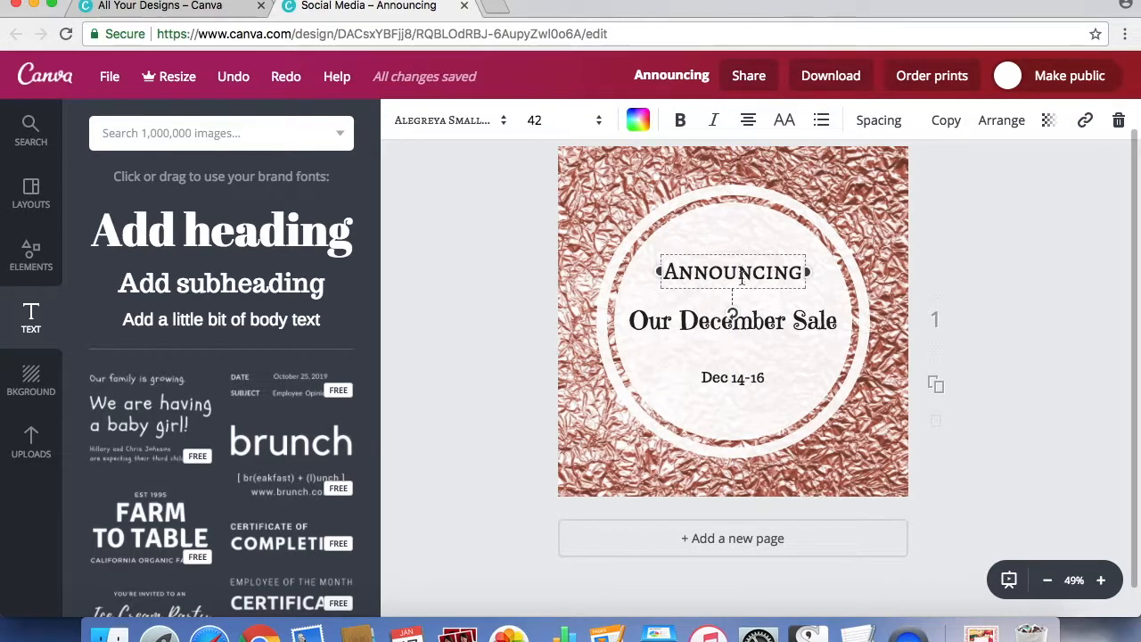
click(737, 378)
click(451, 120)
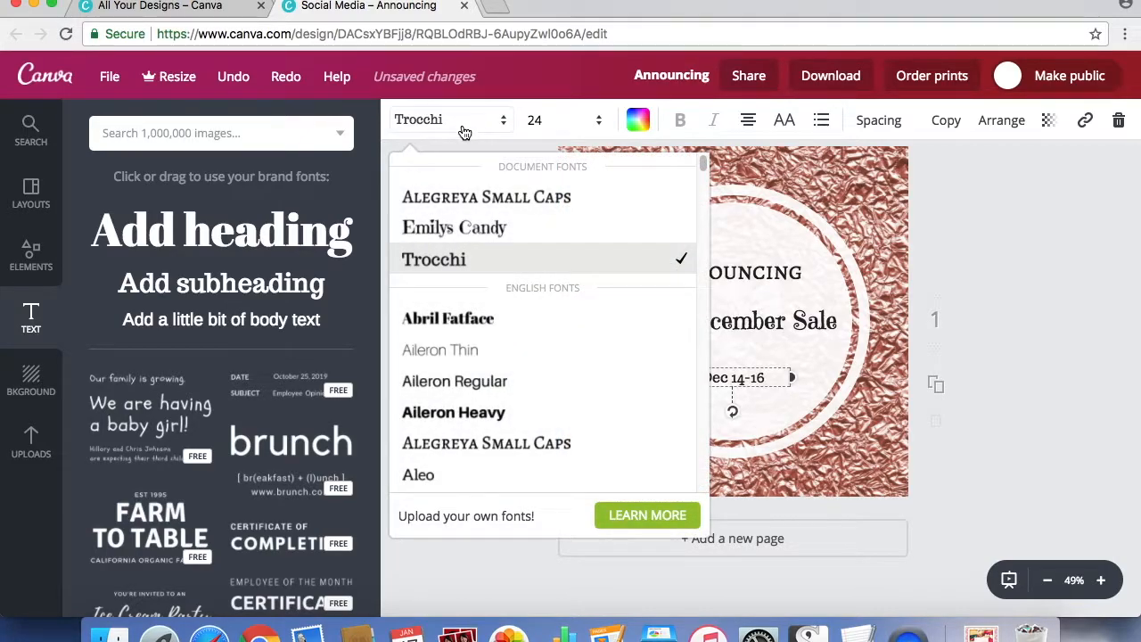
click(469, 198)
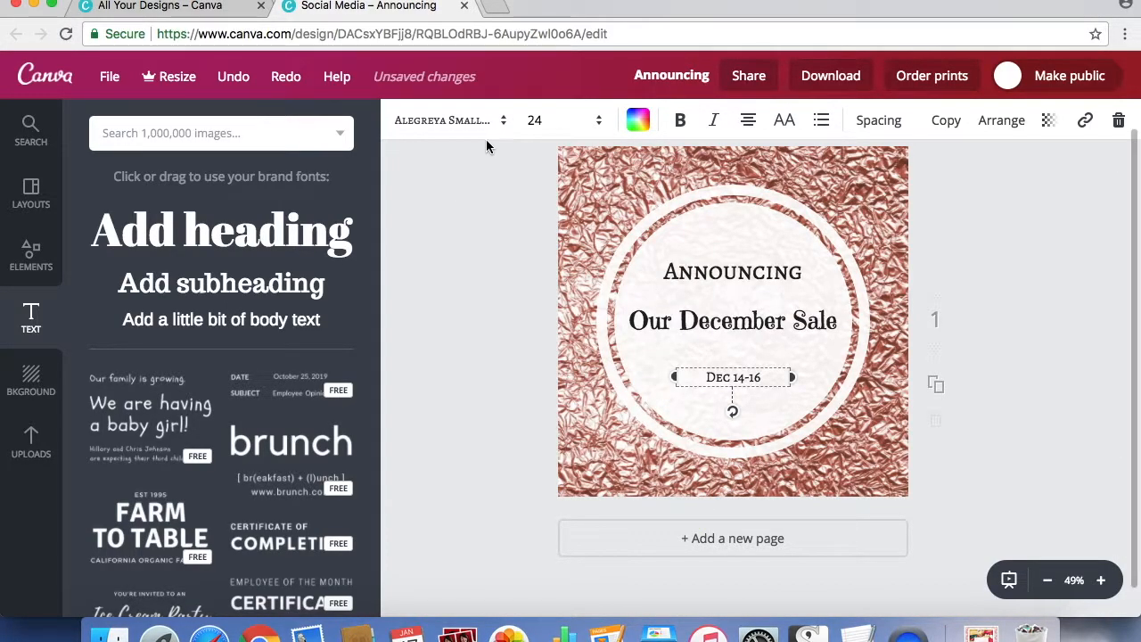
Enlarge the "Dec 14-16" text to size 42 and shift it slightly up, keeping it centred.
click(537, 122)
click(545, 391)
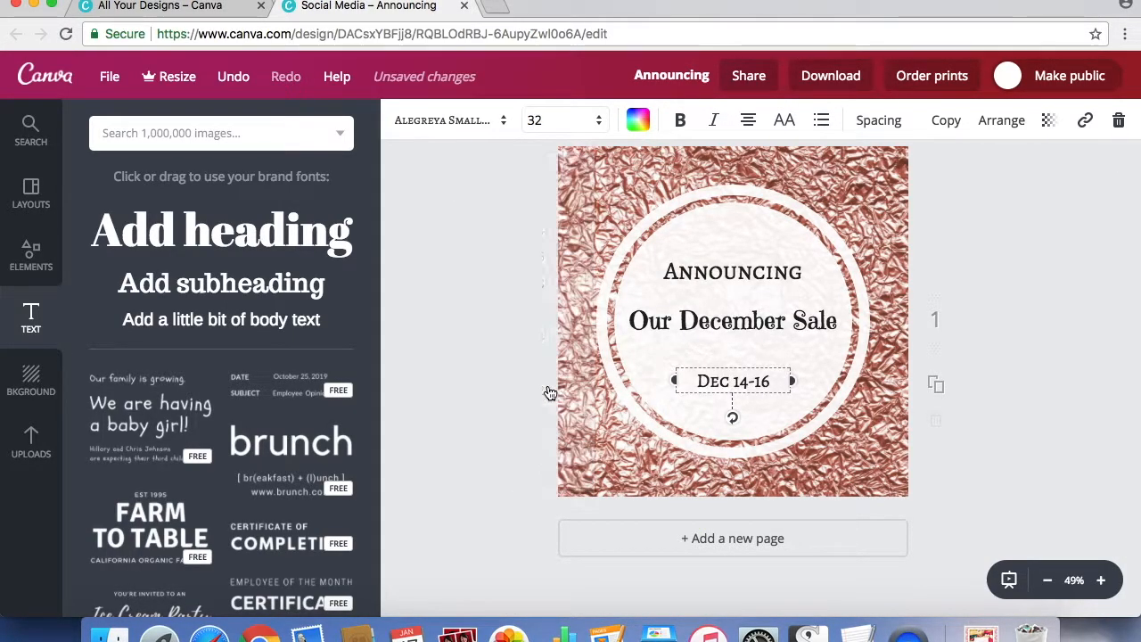
click(572, 131)
click(548, 441)
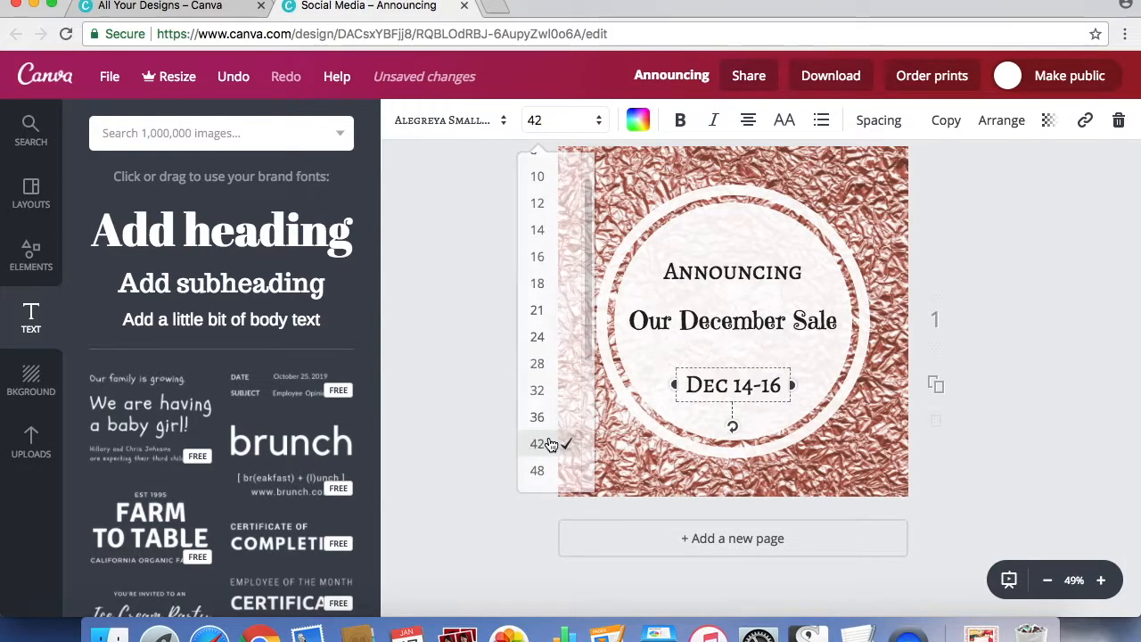
drag(758, 387, 754, 376)
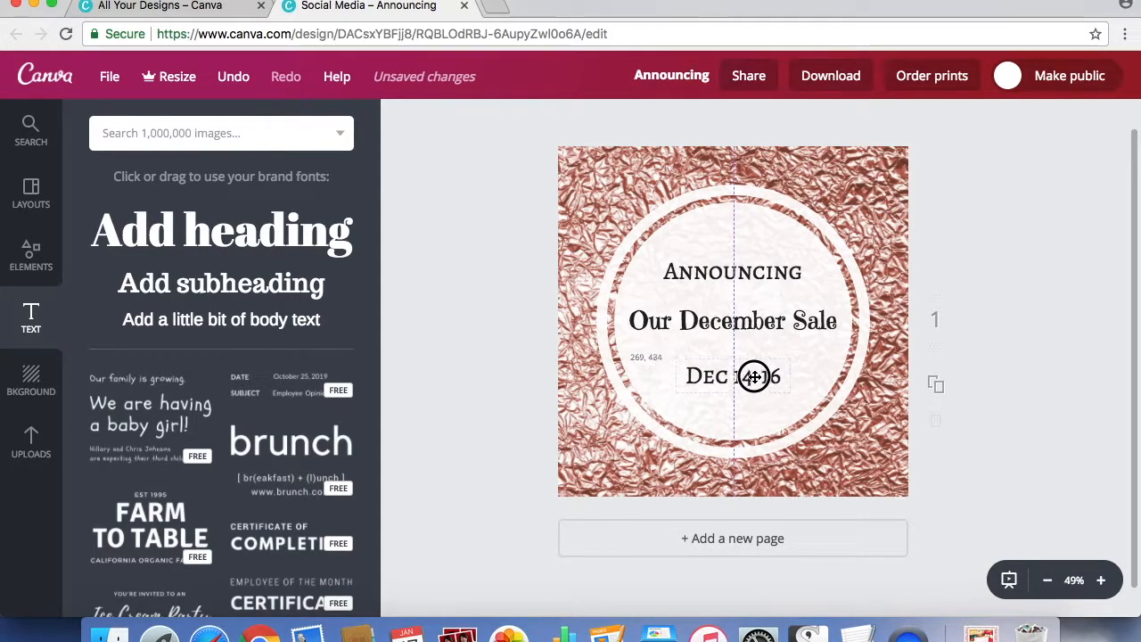
Colour the "Our December Sale" text with the magenta brand colour.
click(755, 316)
click(638, 122)
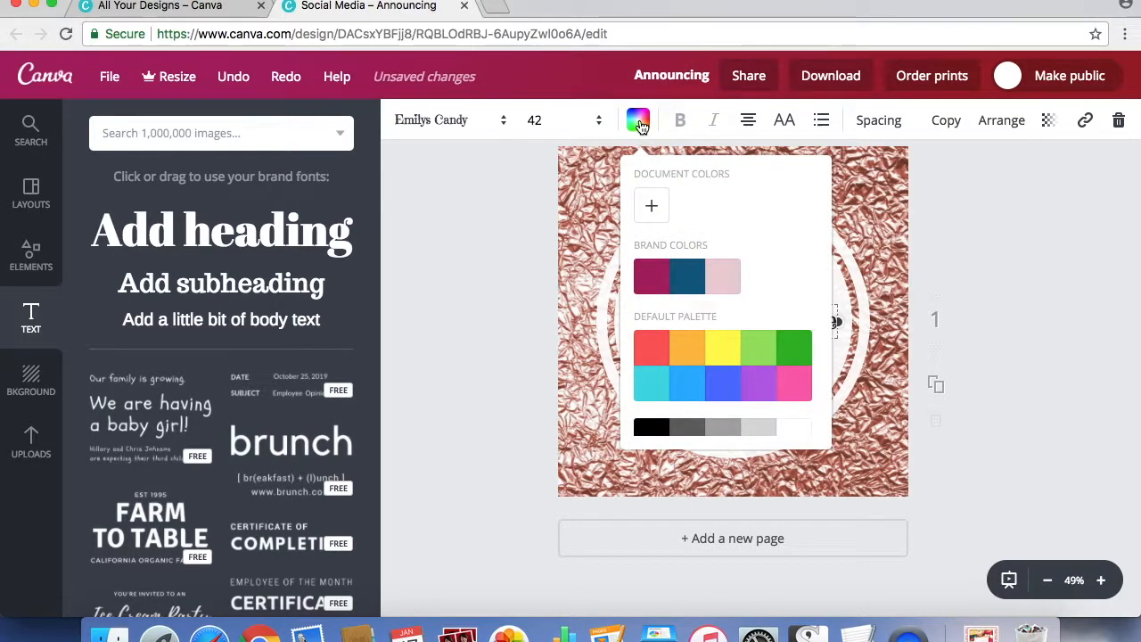
click(657, 276)
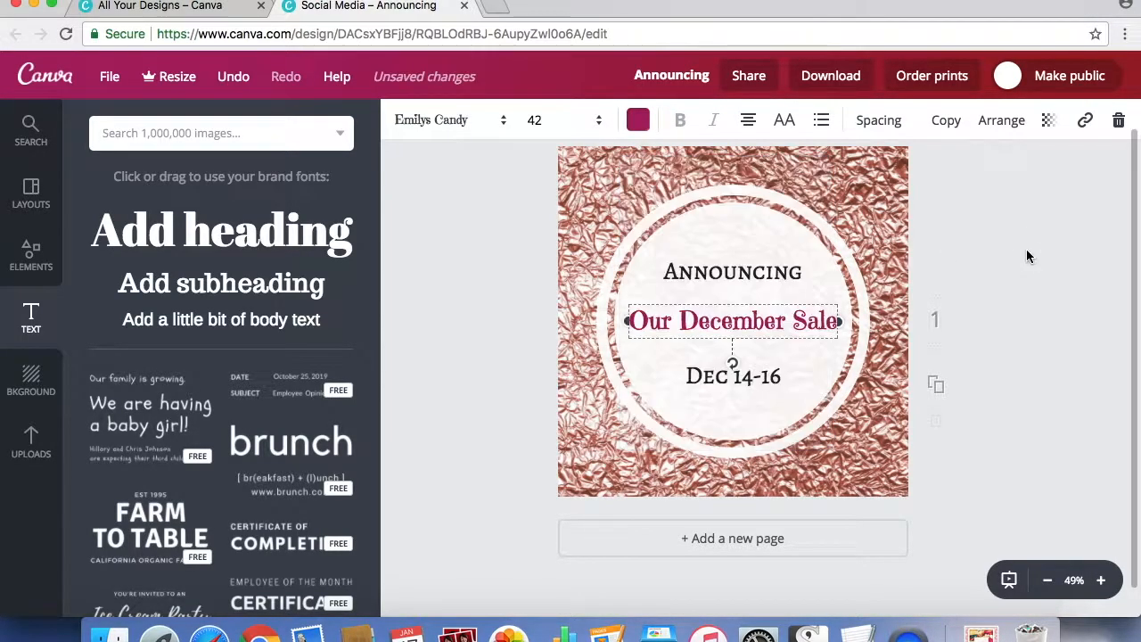
Colour the "Announcing" heading and the "Dec 14-16" line with the dark blue brand colour.
click(761, 272)
click(639, 120)
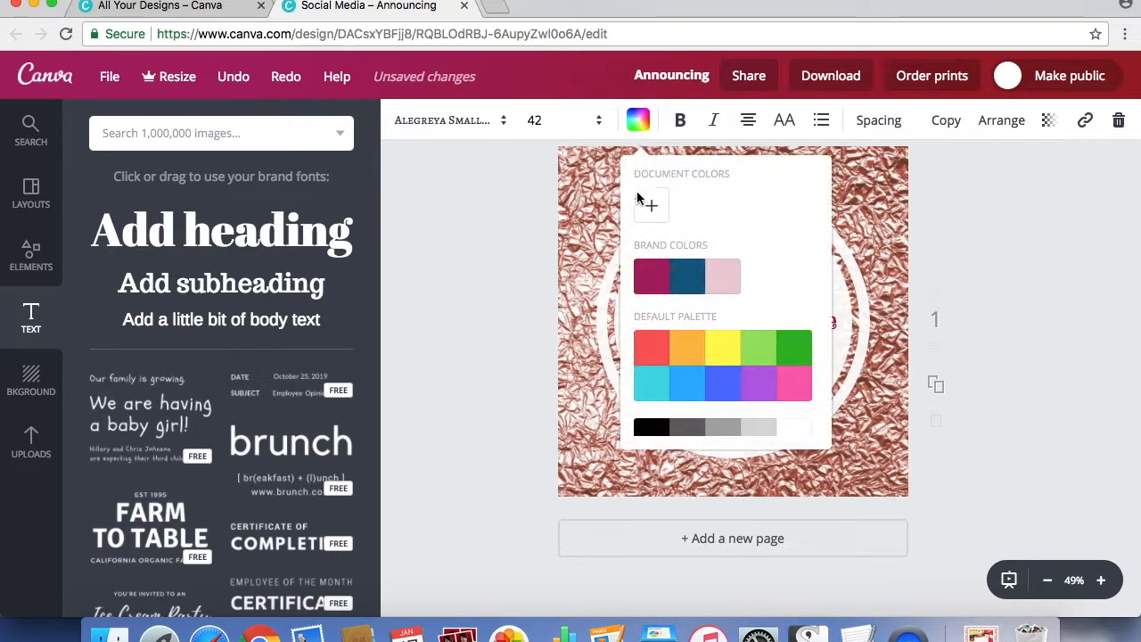
click(687, 278)
click(993, 272)
click(757, 379)
click(638, 119)
click(685, 282)
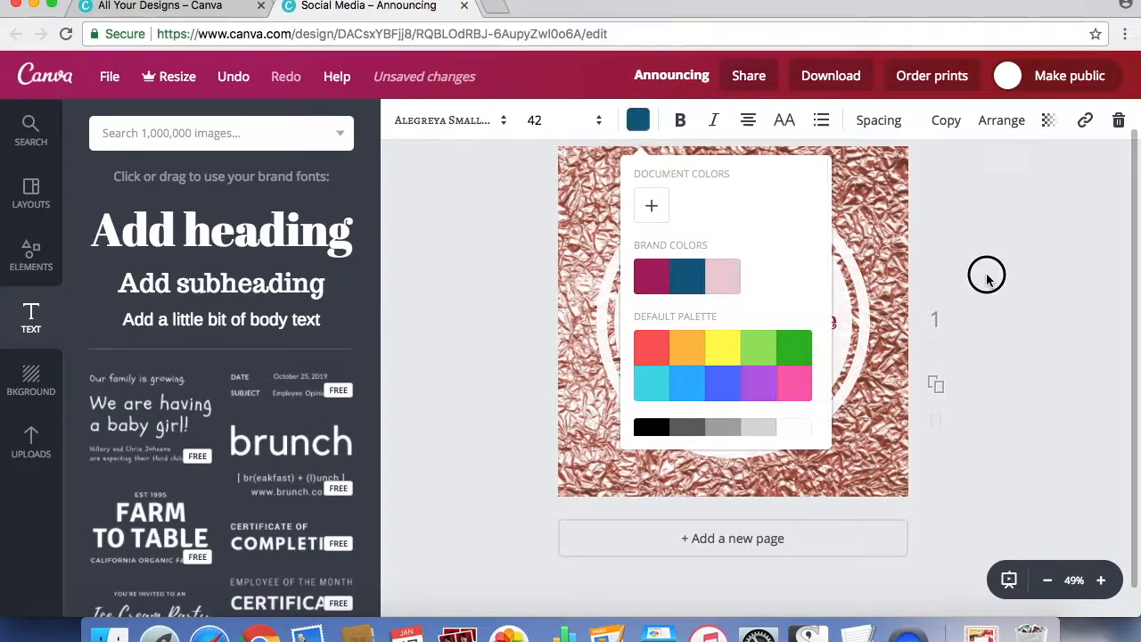
Enlarge the white circle slightly and re-centre it on the foil background behind the three text lines.
click(987, 279)
click(1074, 279)
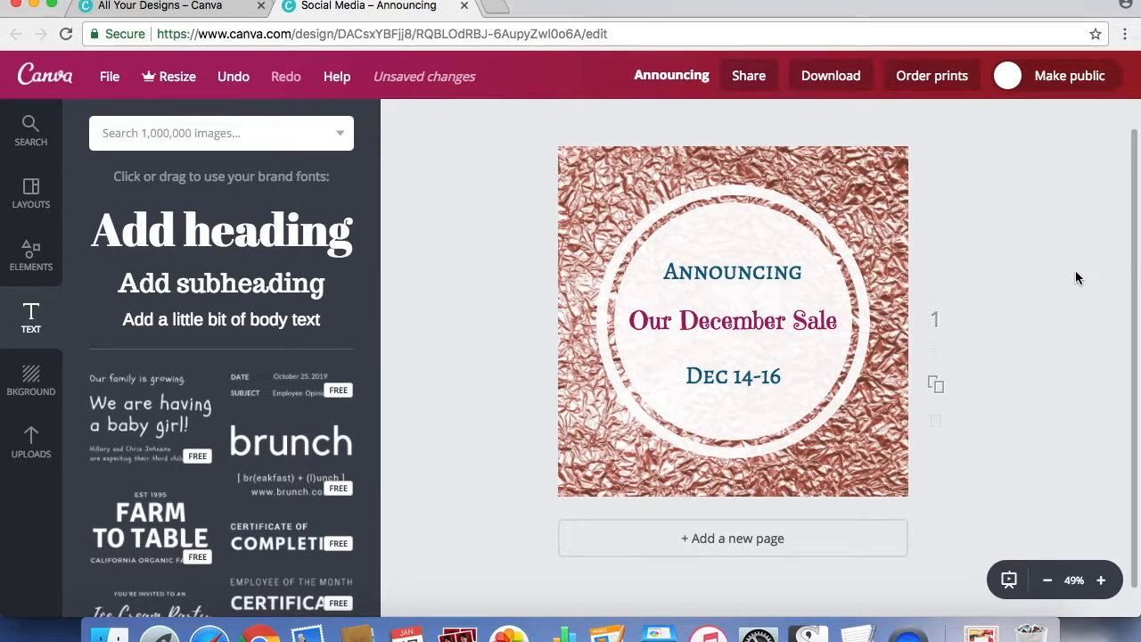
click(755, 222)
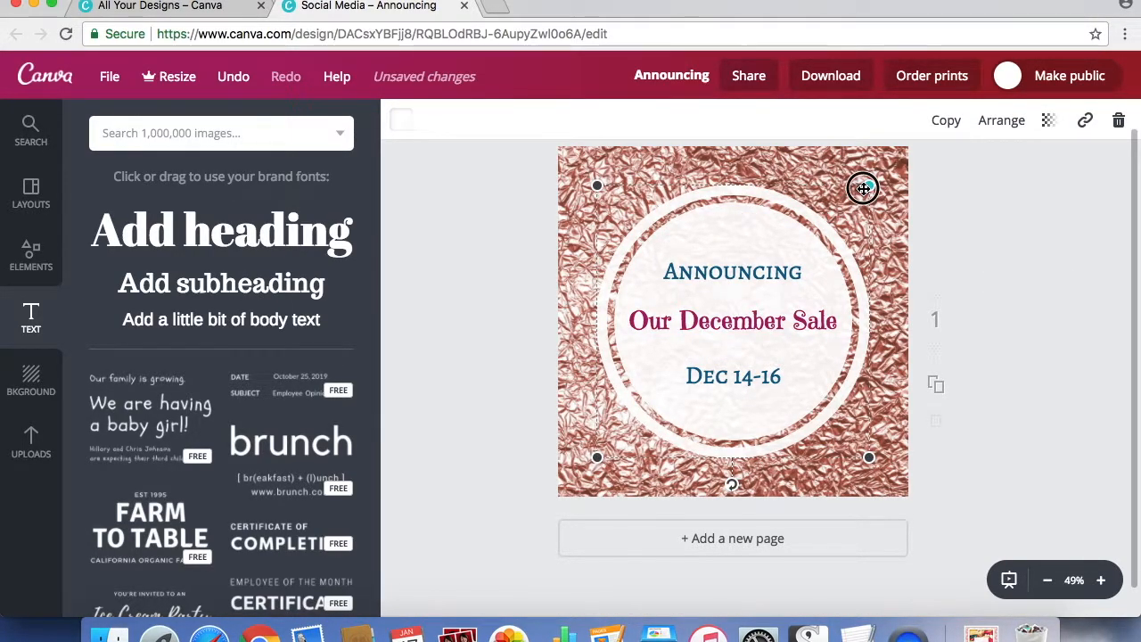
drag(864, 188, 892, 161)
mouse_move(809, 279)
mouse_down()
mouse_move(787, 293)
mouse_move(798, 289)
mouse_up()
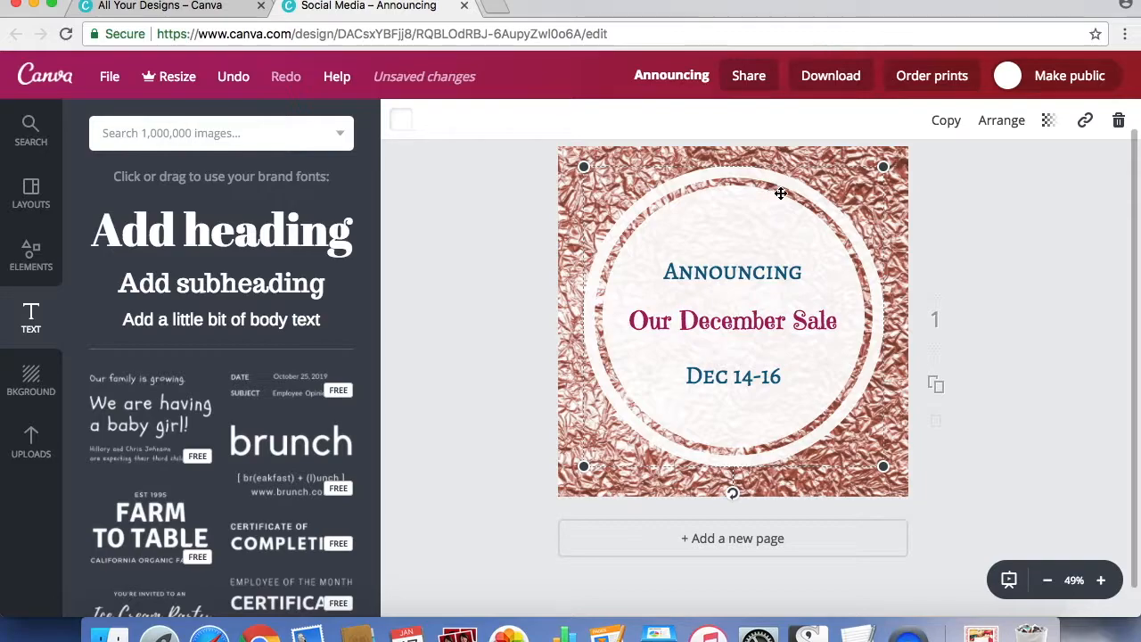
click(1042, 224)
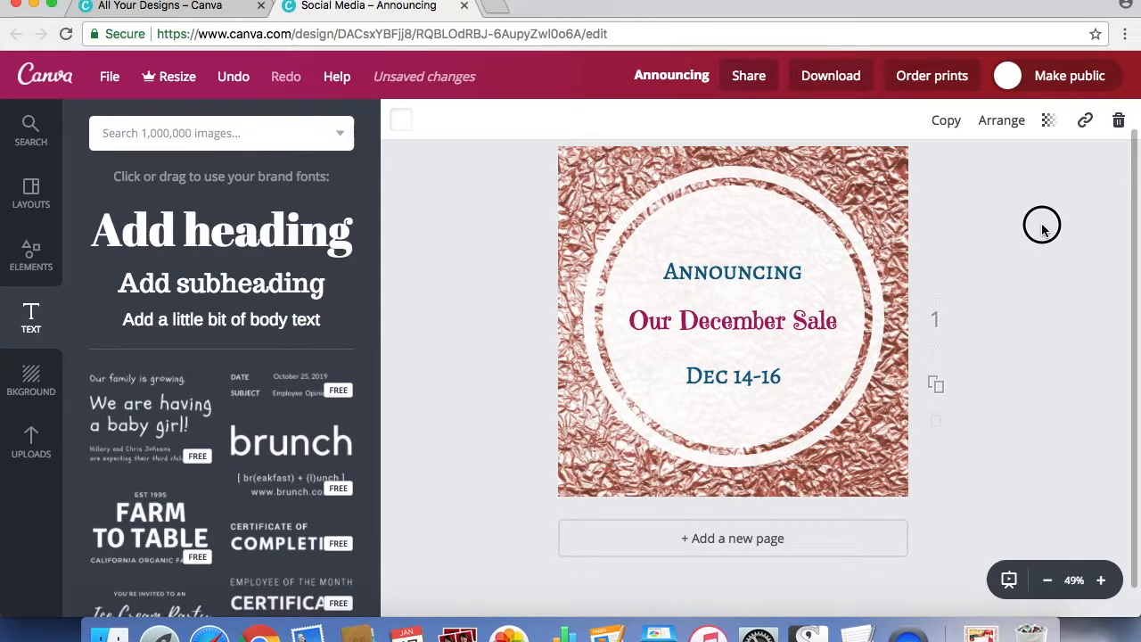
Make the white circle slightly more transparent so a little more foil texture shows through behind the text.
click(728, 196)
click(1050, 121)
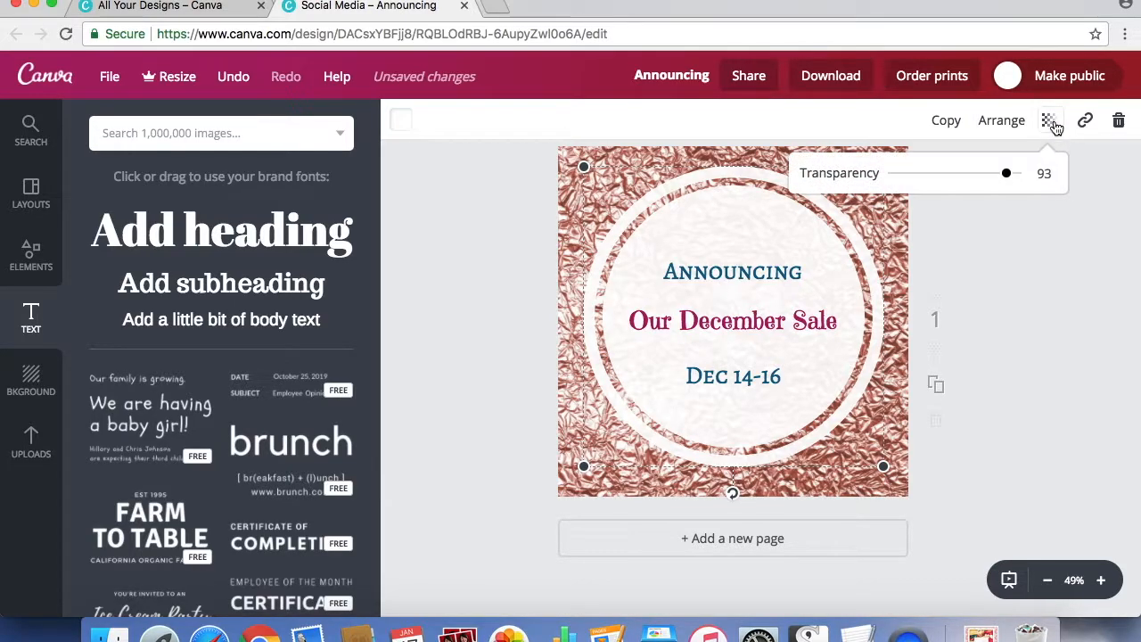
drag(1010, 179, 936, 183)
drag(956, 184, 1005, 183)
click(1014, 295)
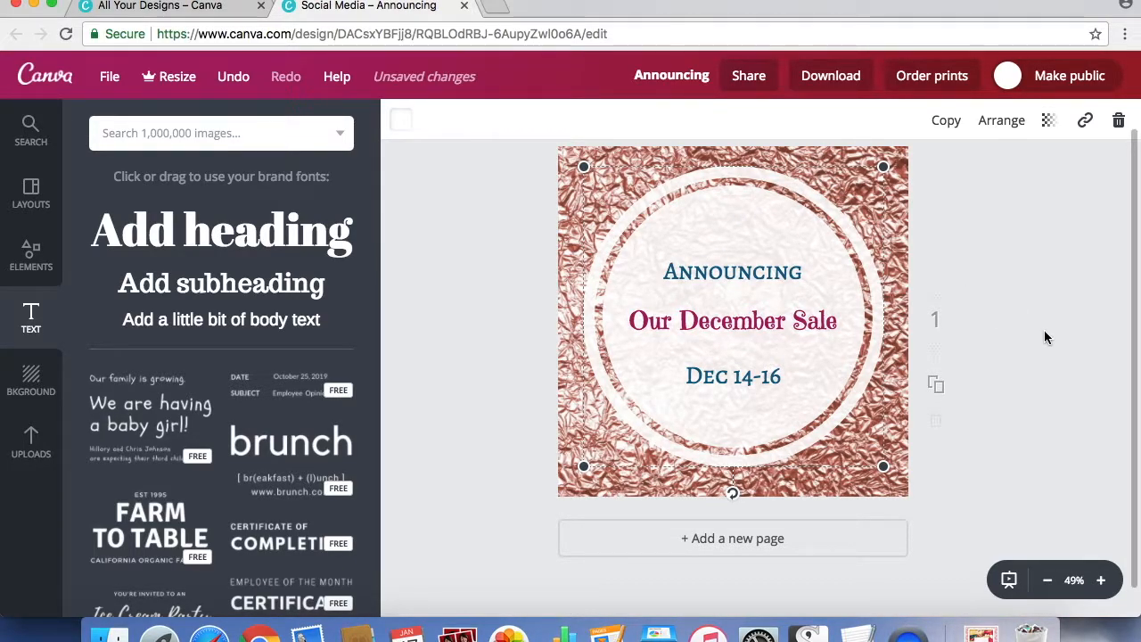
click(1086, 327)
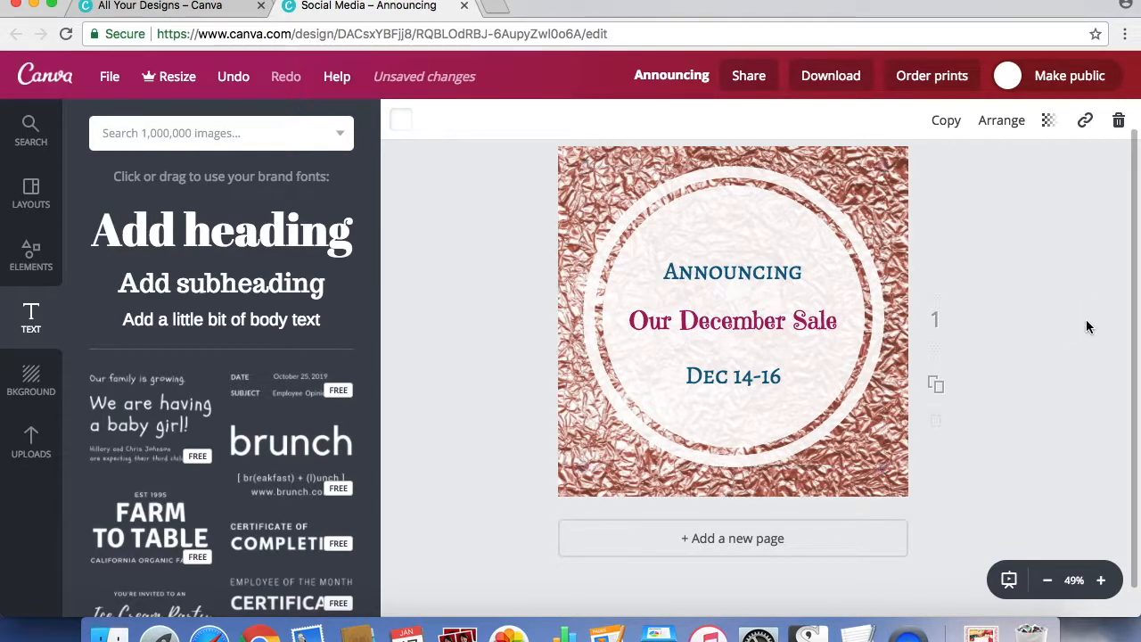